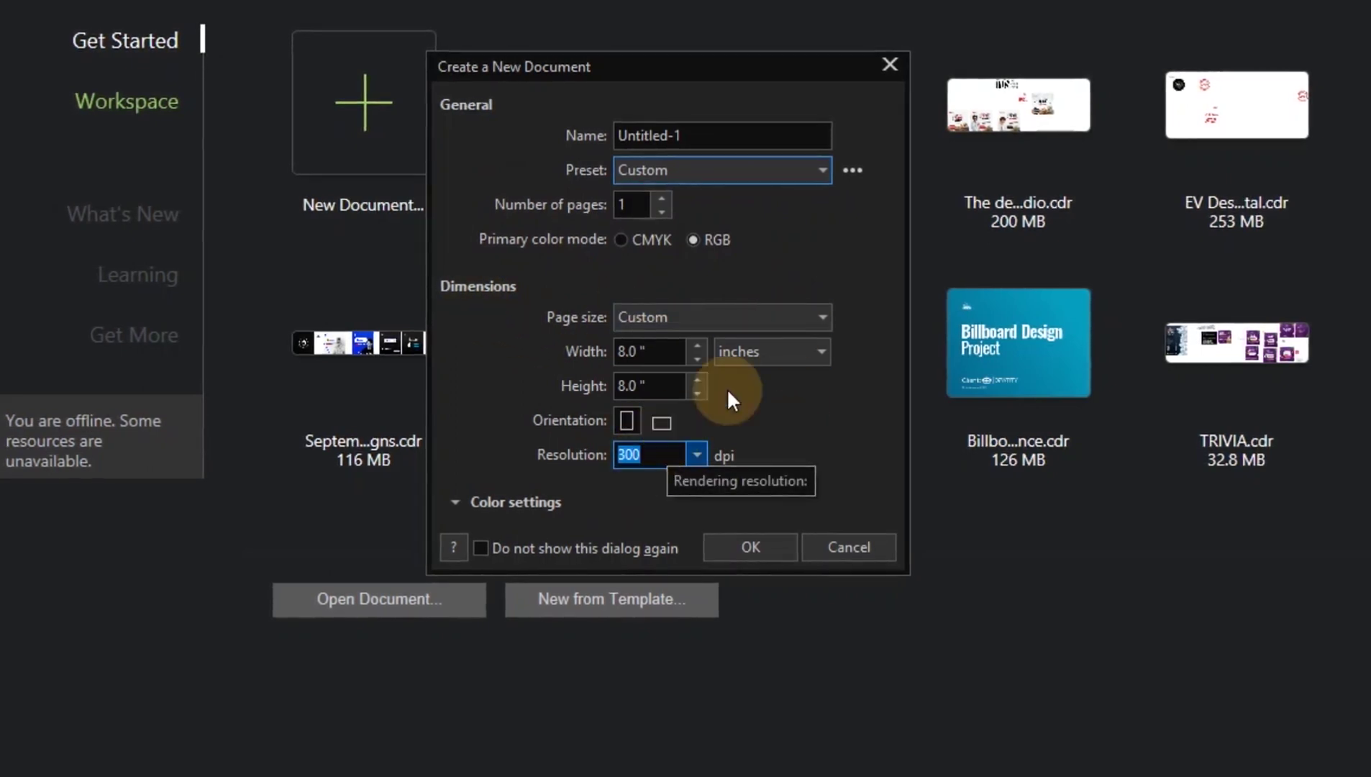
Create a new RGB document measuring 8 by 8 inches at 300 dpi.
{"action": "left_click", "coordinate": [774, 354]}
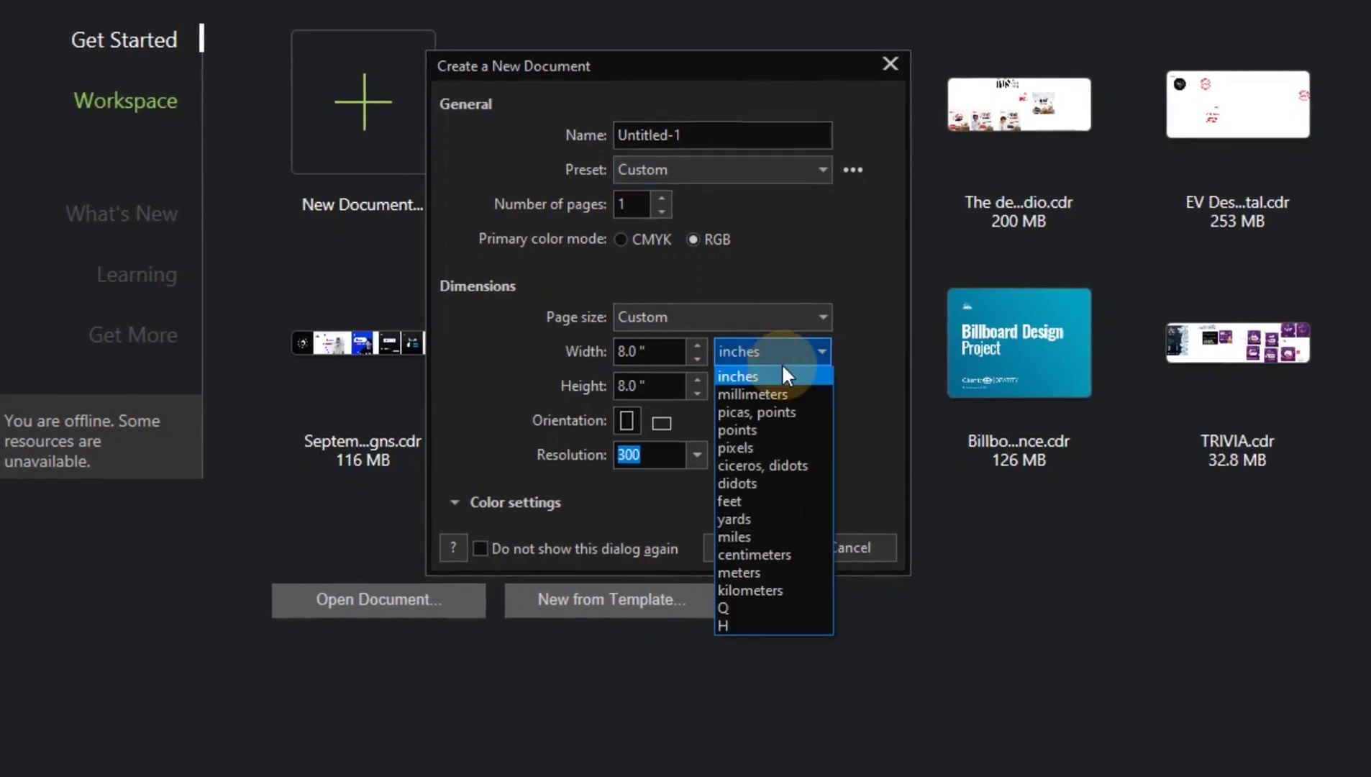
{"action": "left_click", "coordinate": [782, 361]}
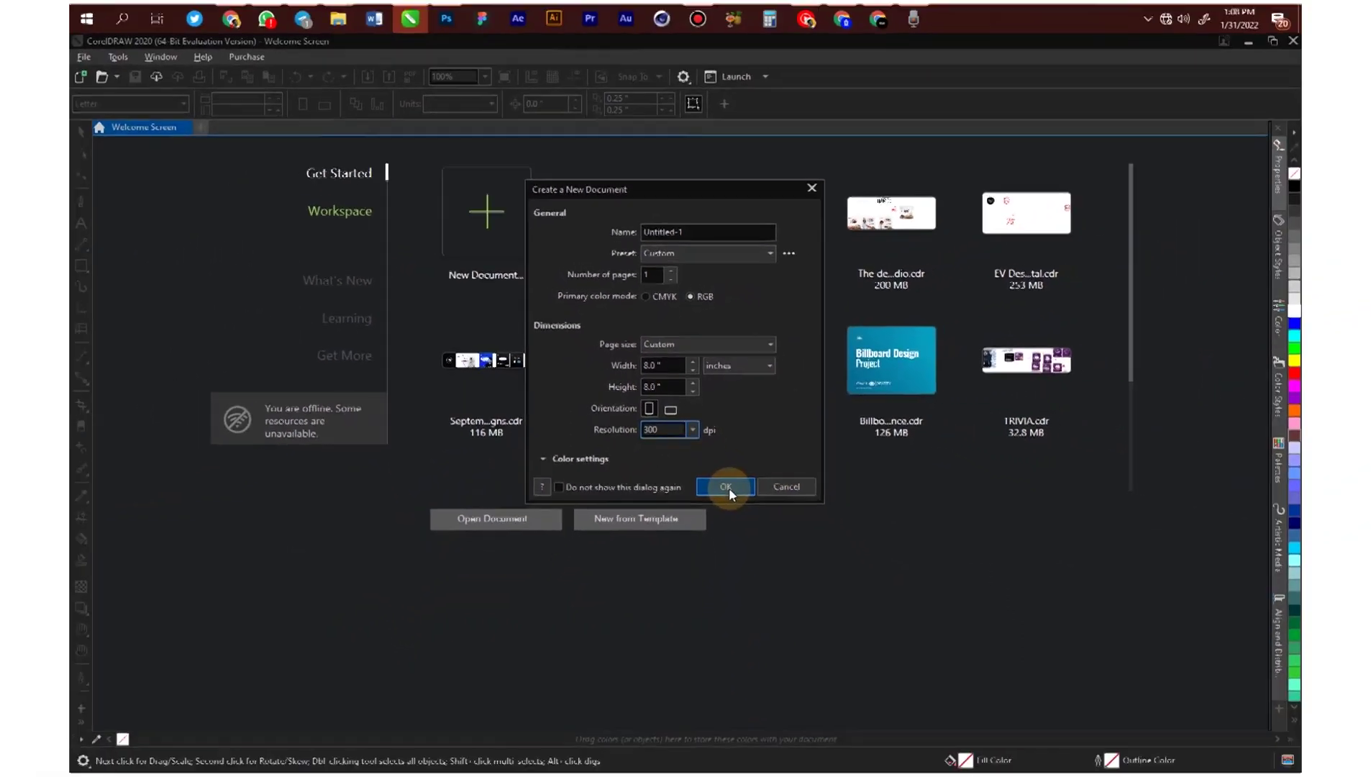
{"action": "left_click", "coordinate": [751, 548]}
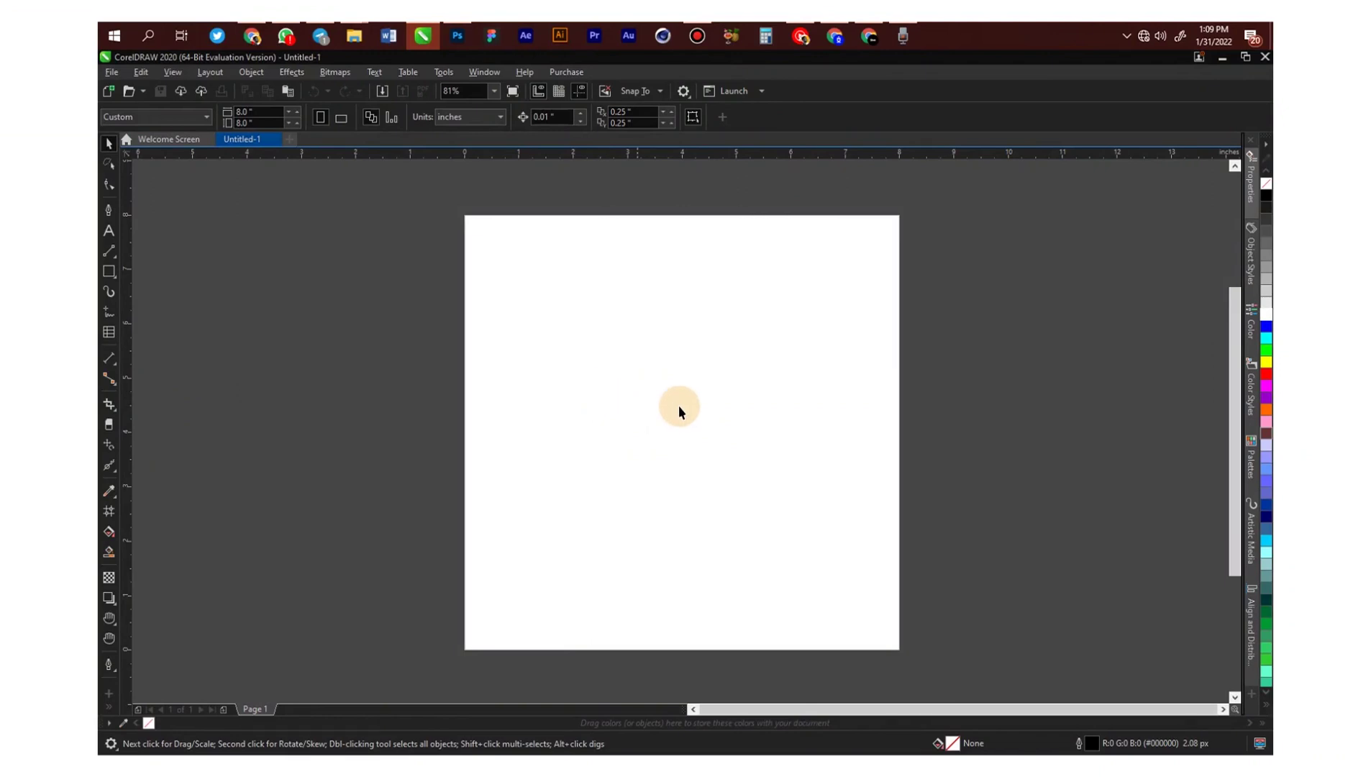
Import the picture "image 2" from the Stock Images folder and place it on the lower middle of the page.
{"action": "mouse_move", "coordinate": [354, 35]}
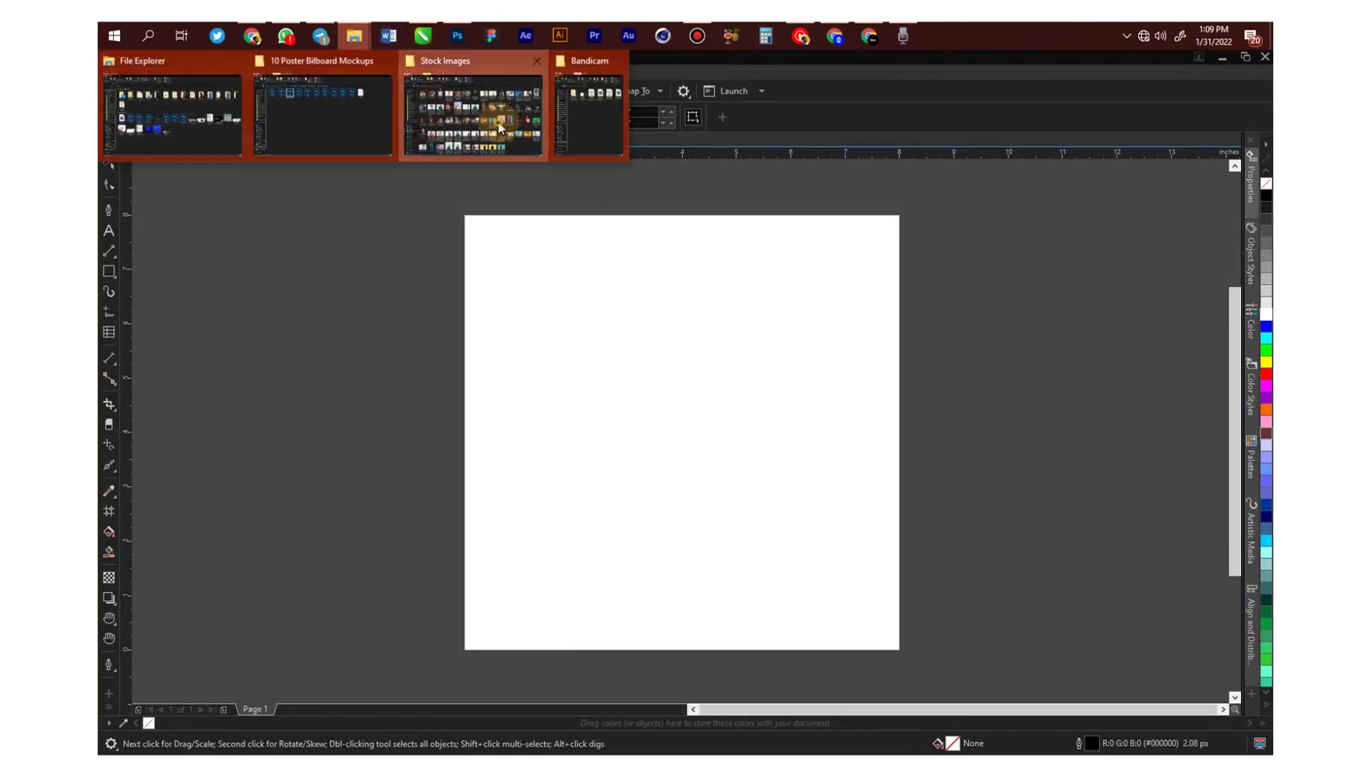
{"action": "left_click", "coordinate": [472, 115]}
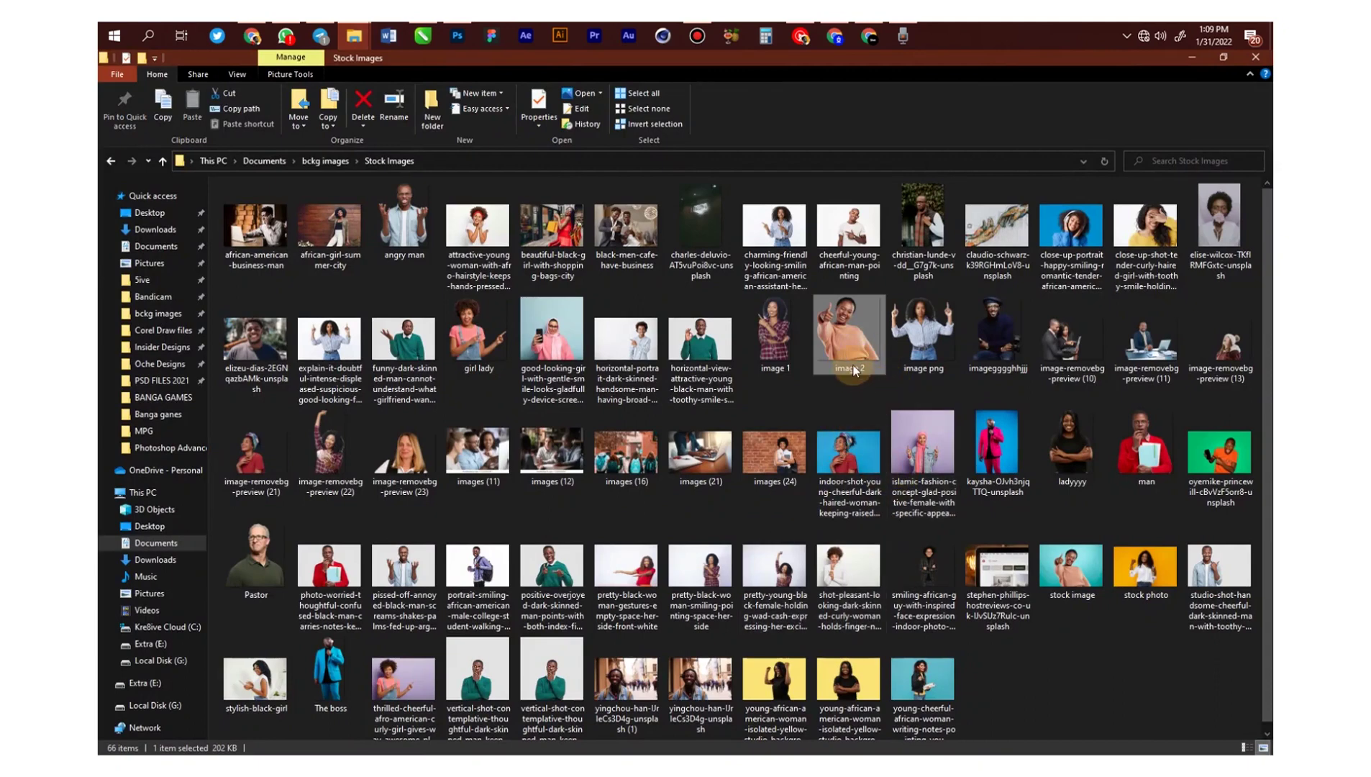
{"action": "left_click_drag", "start_coordinate": [858, 339], "coordinate": [674, 452]}
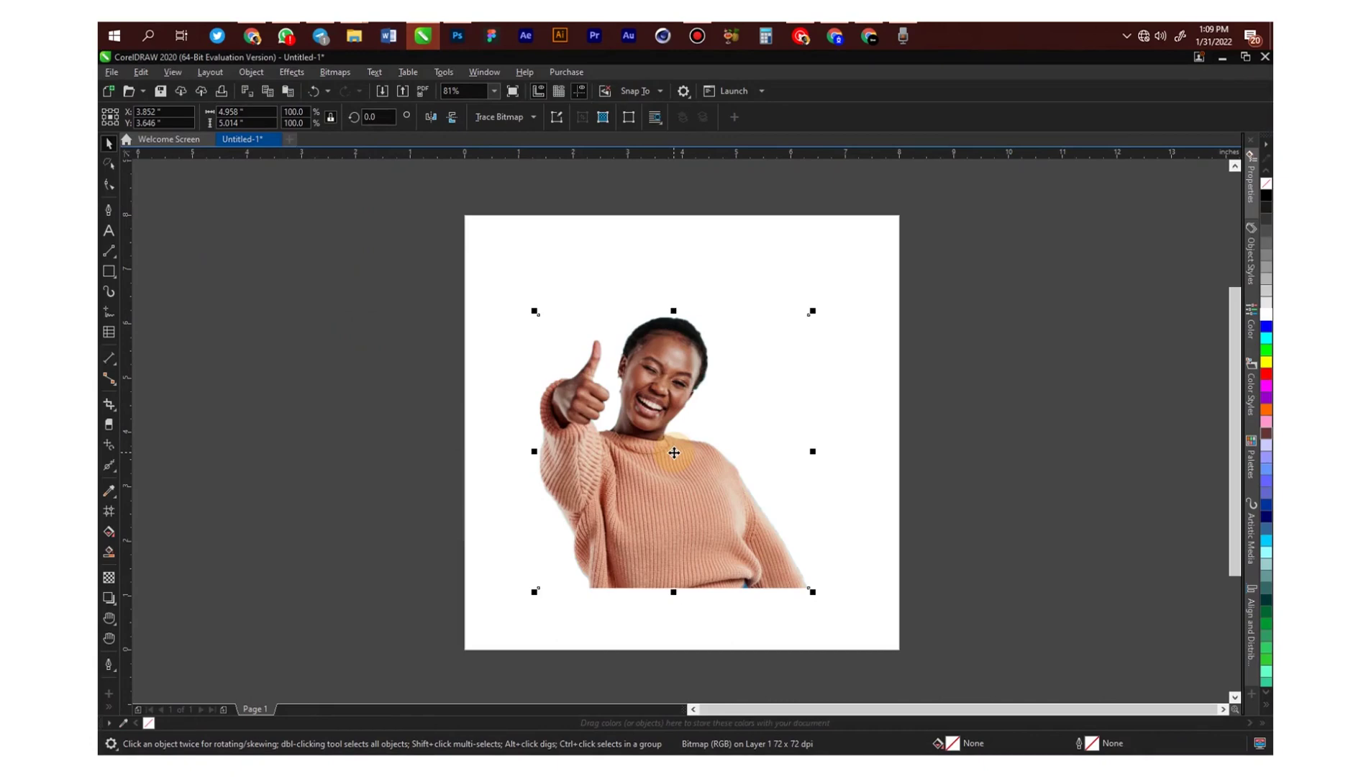
{"action": "left_click_drag", "start_coordinate": [674, 453], "coordinate": [685, 475]}
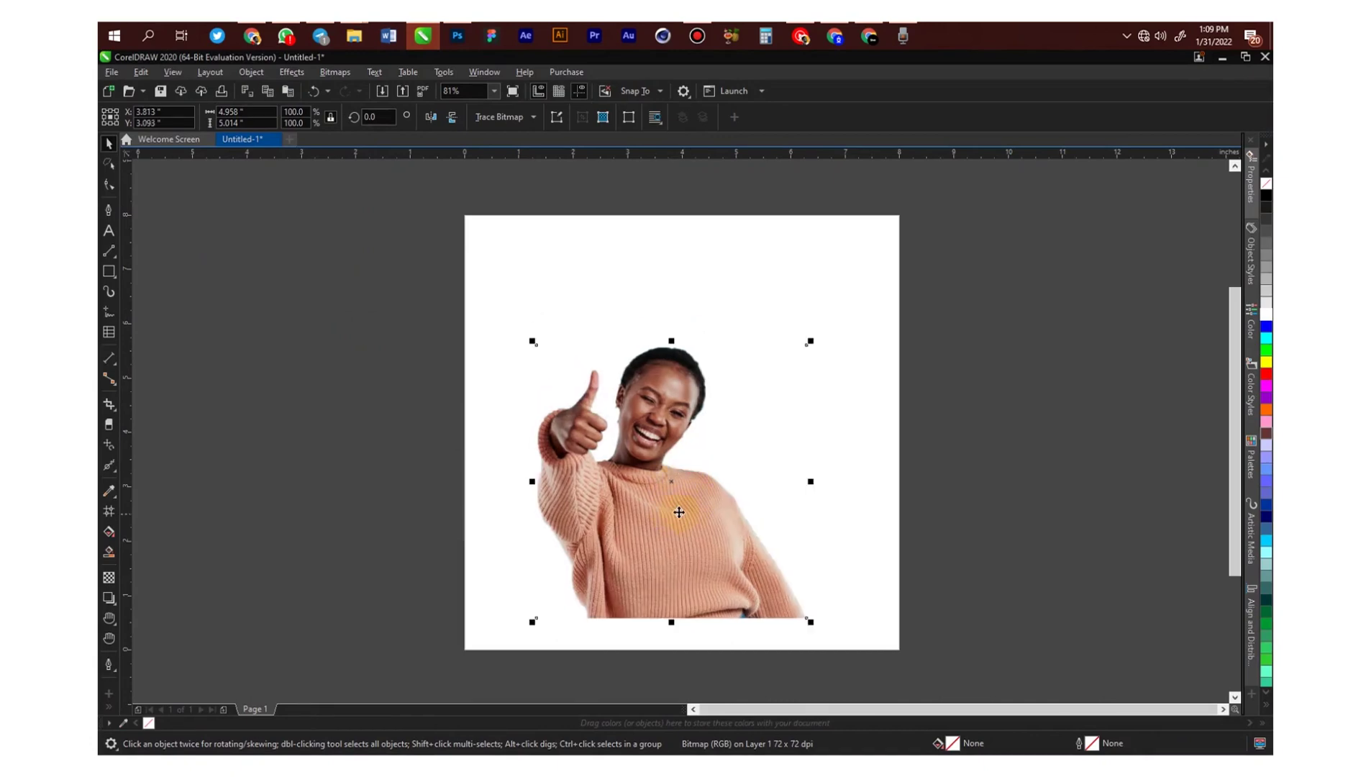
{"action": "left_click_drag", "start_coordinate": [676, 526], "coordinate": [709, 531]}
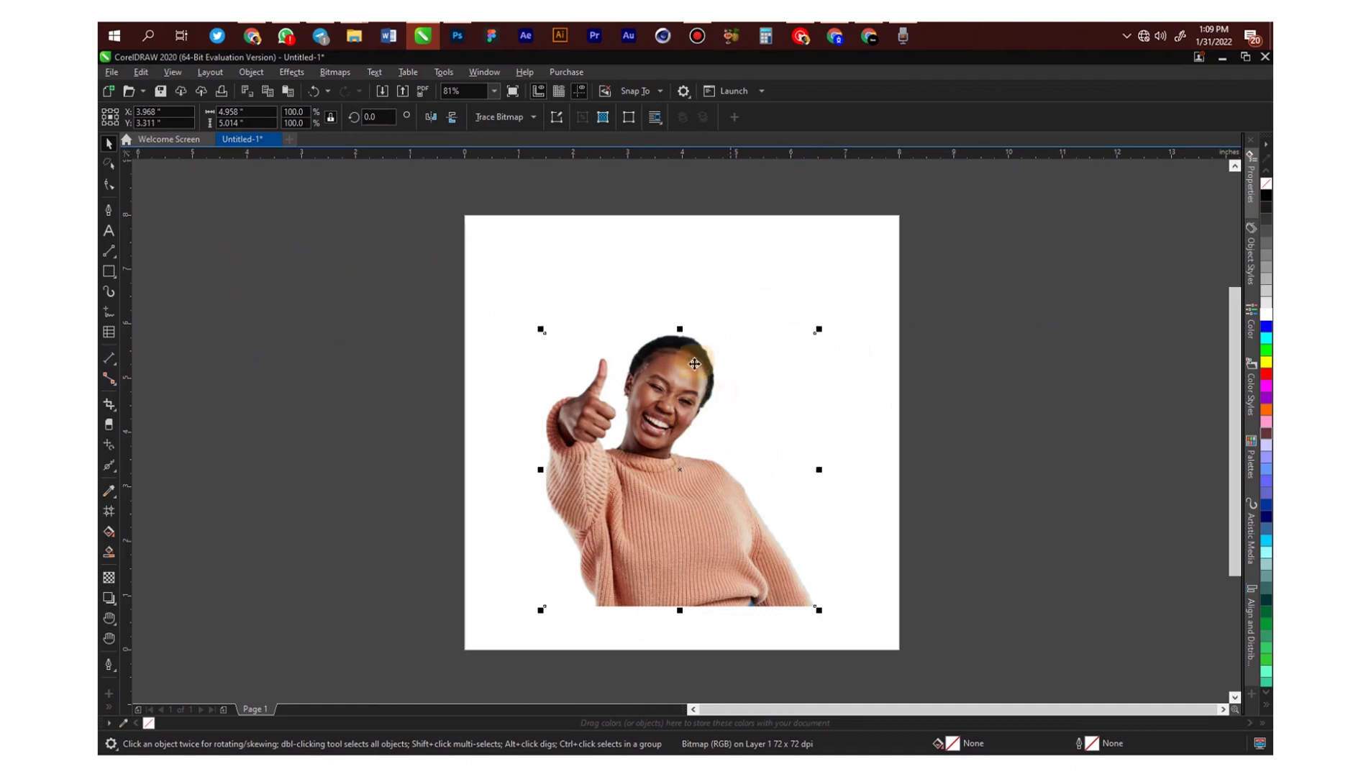
Move the woman's photo off the page into the empty area to its right and deselect it.
{"action": "scroll", "coordinate": [698, 360], "scroll_direction": "down", "scroll_amount": 2}
{"action": "left_click_drag", "start_coordinate": [695, 371], "coordinate": [851, 392]}
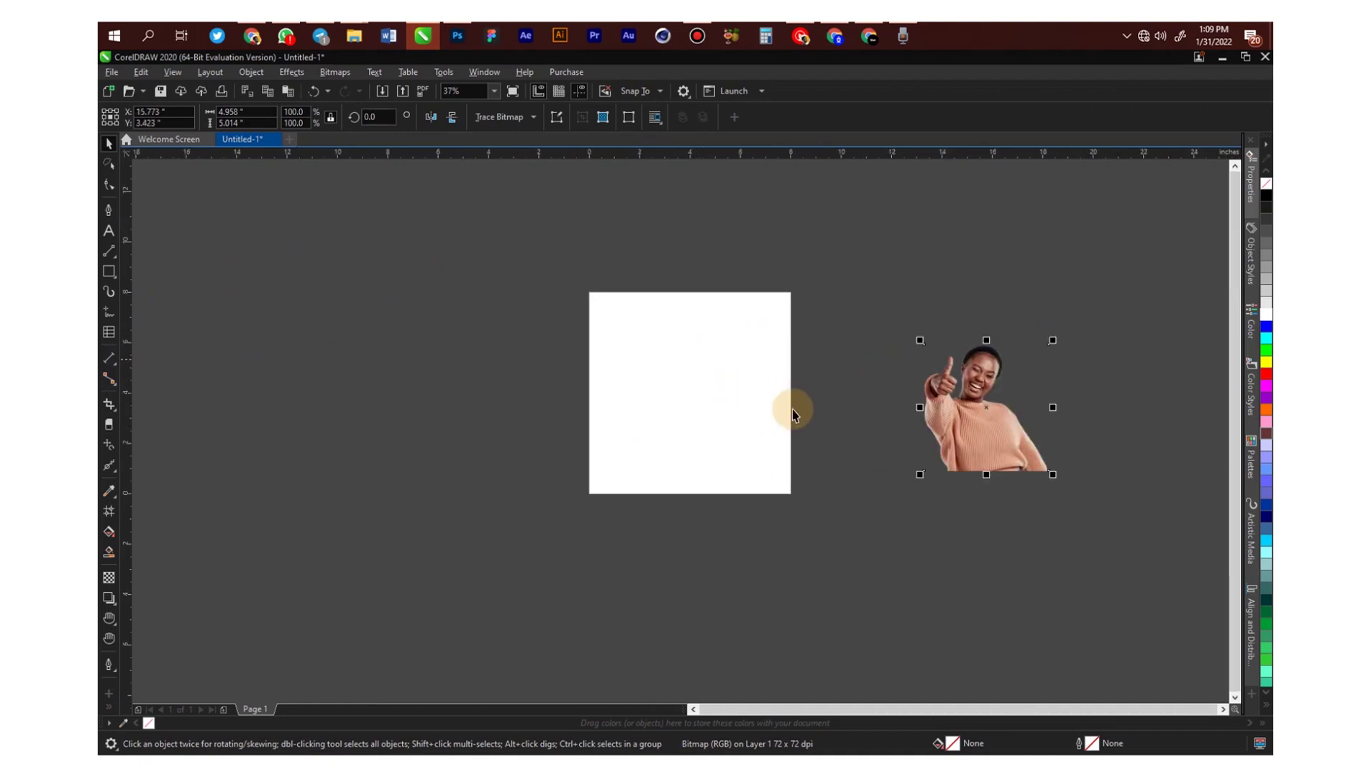
{"action": "left_click", "coordinate": [863, 444]}
{"action": "scroll", "coordinate": [864, 431], "scroll_direction": "up", "scroll_amount": 2}
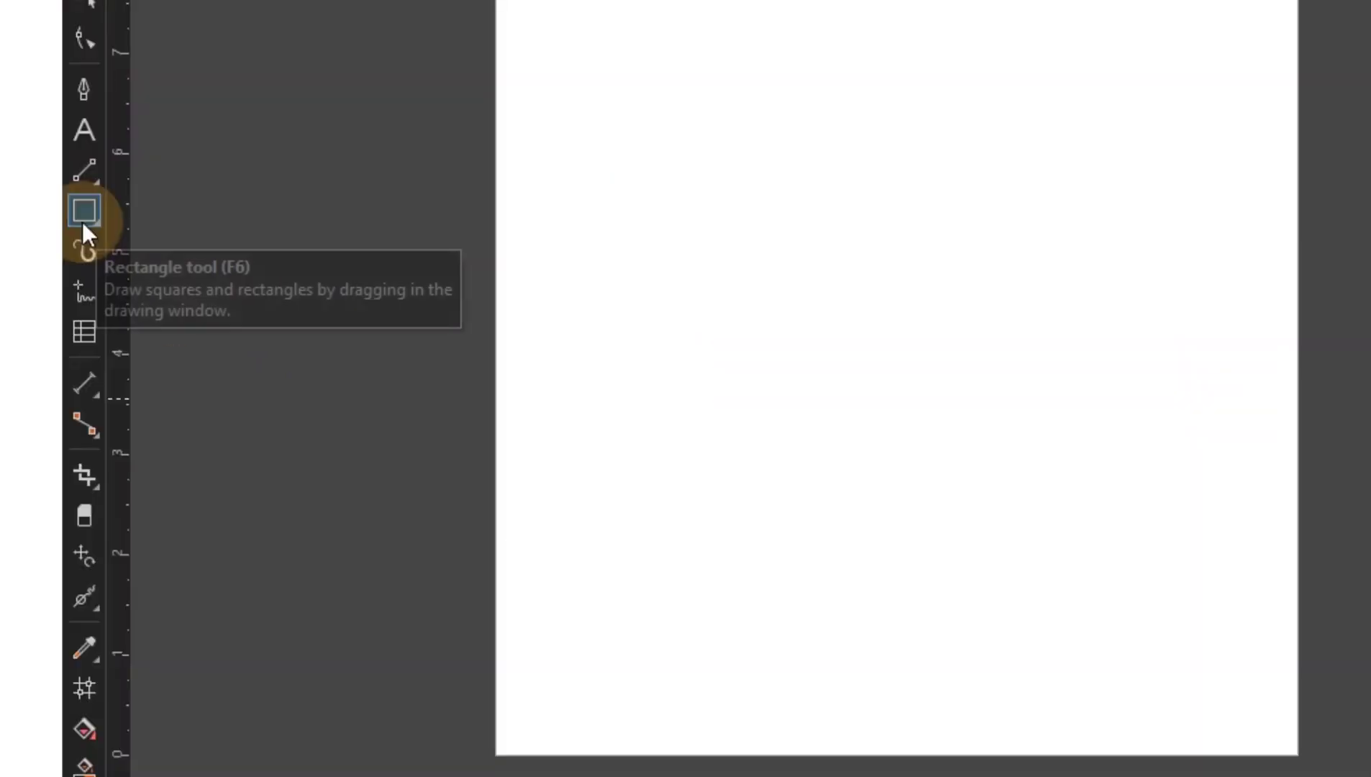
Create an 8 by 8 inch rectangle with the Rectangle tool that exactly frames the page.
{"action": "left_click", "coordinate": [109, 278]}
{"action": "left_click", "coordinate": [237, 213]}
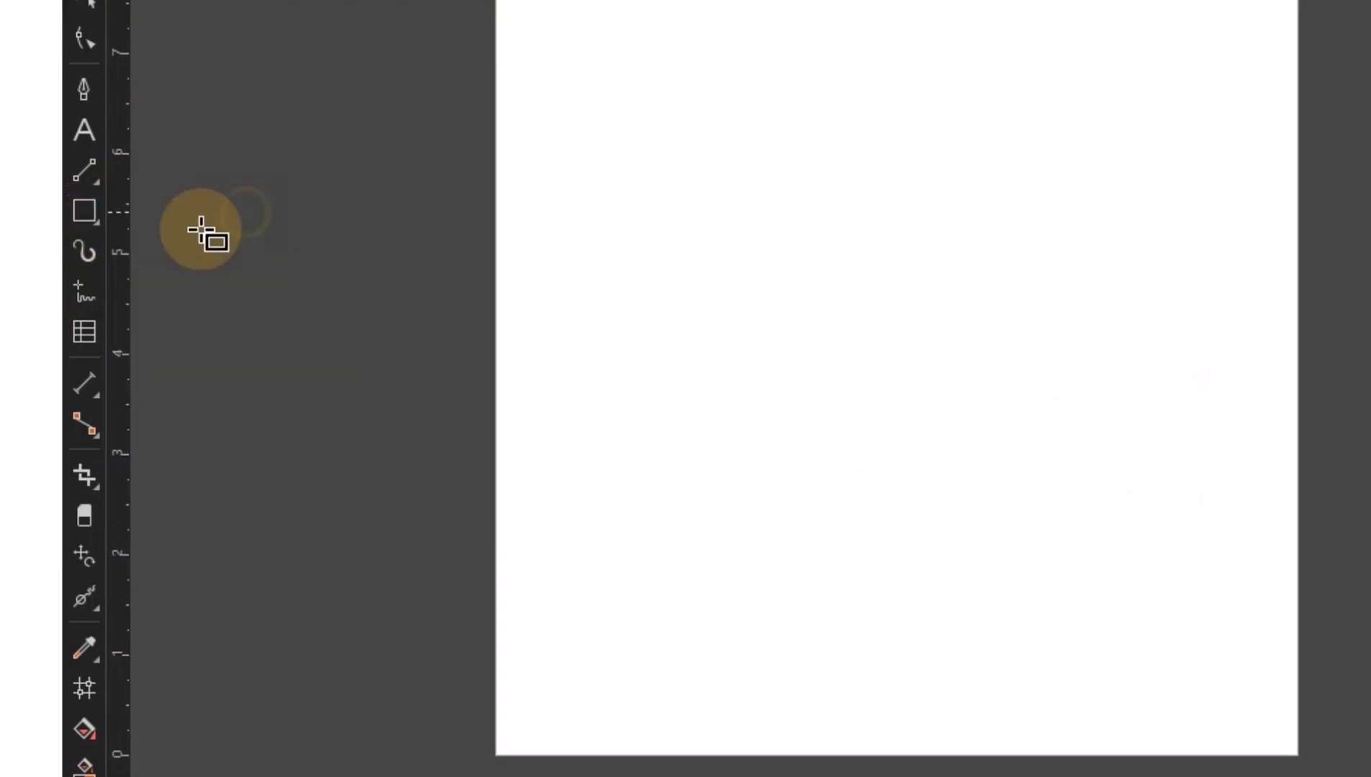
{"action": "left_click", "coordinate": [82, 208]}
{"action": "key", "text": "h"}
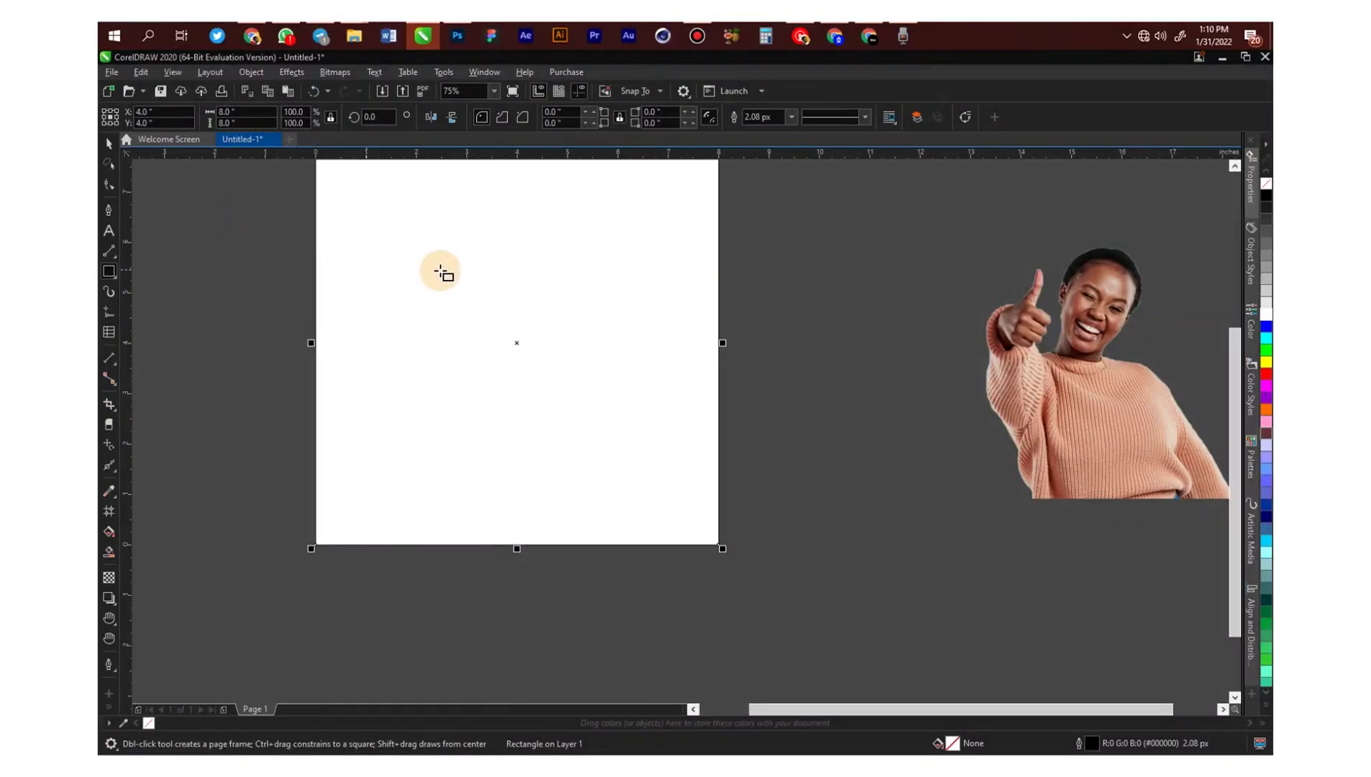
{"action": "left_click_drag", "start_coordinate": [843, 231], "coordinate": [1305, 372]}
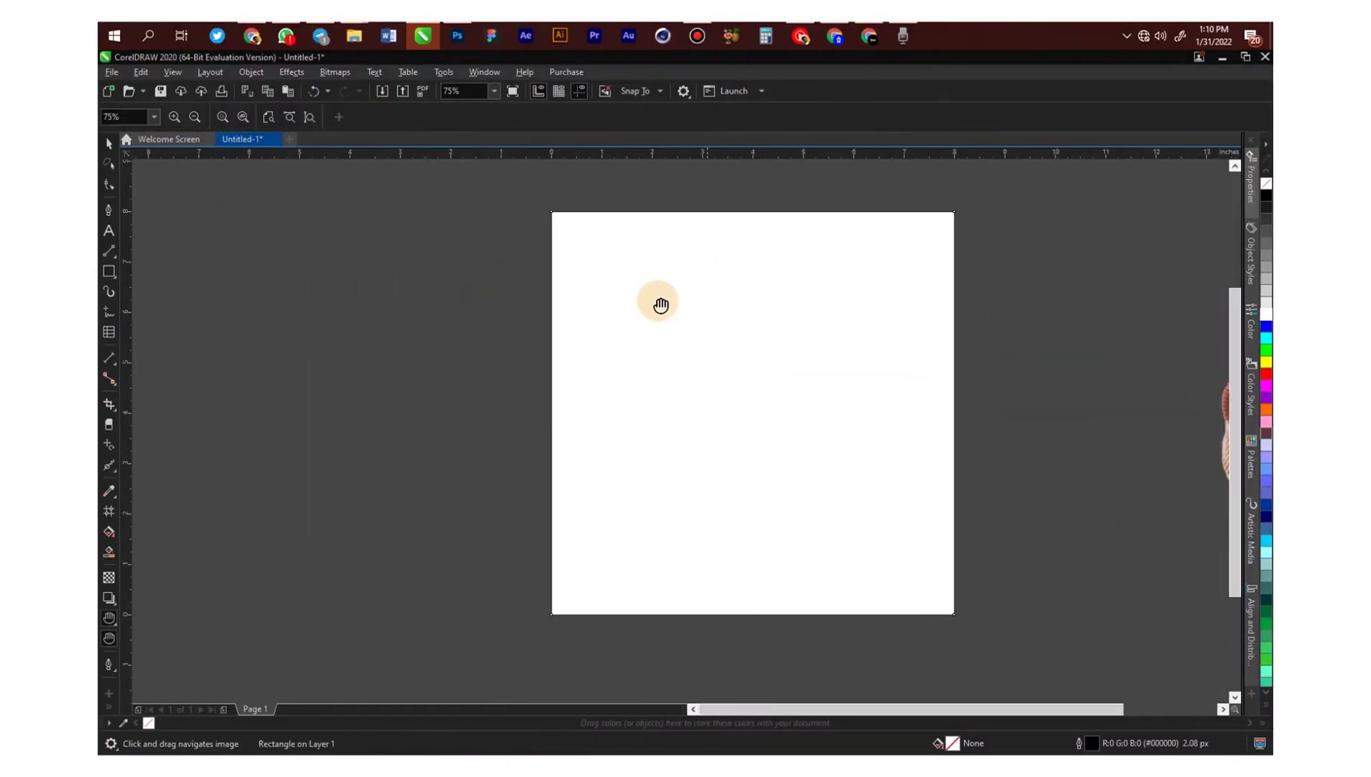
{"action": "key", "text": "space"}
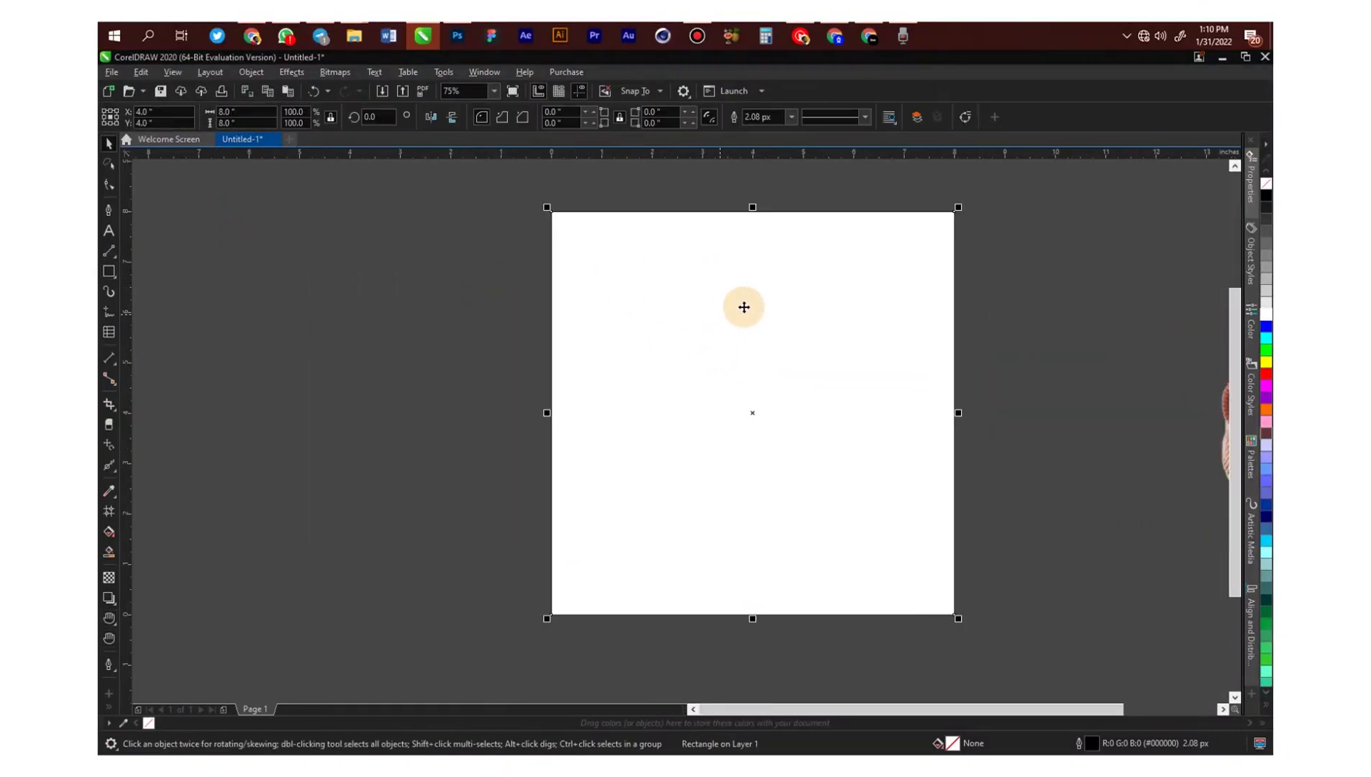
Move the page-sized rectangle away from the page and center it back on the page.
{"action": "scroll", "coordinate": [734, 312], "scroll_direction": "down", "scroll_amount": 5}
{"action": "left_click_drag", "start_coordinate": [783, 332], "coordinate": [590, 360]}
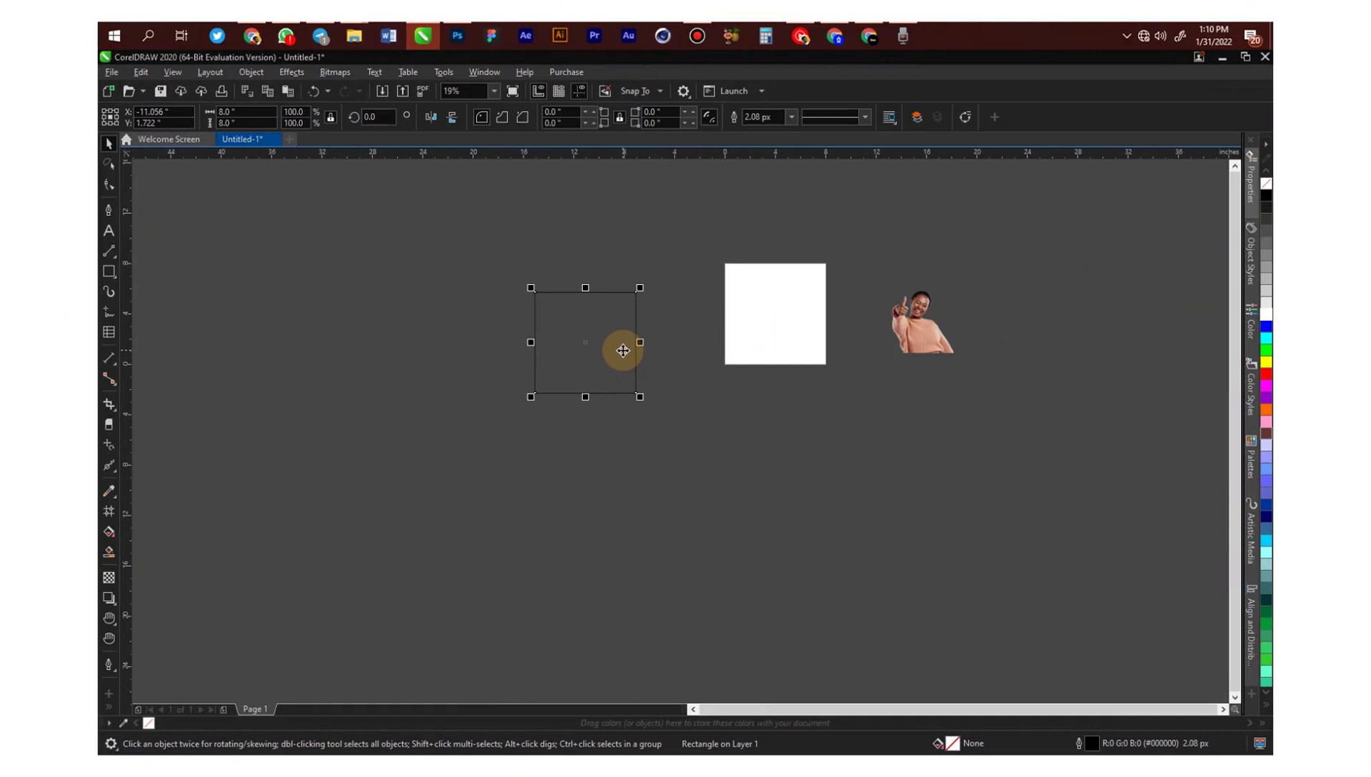
{"action": "left_click_drag", "start_coordinate": [623, 351], "coordinate": [811, 327]}
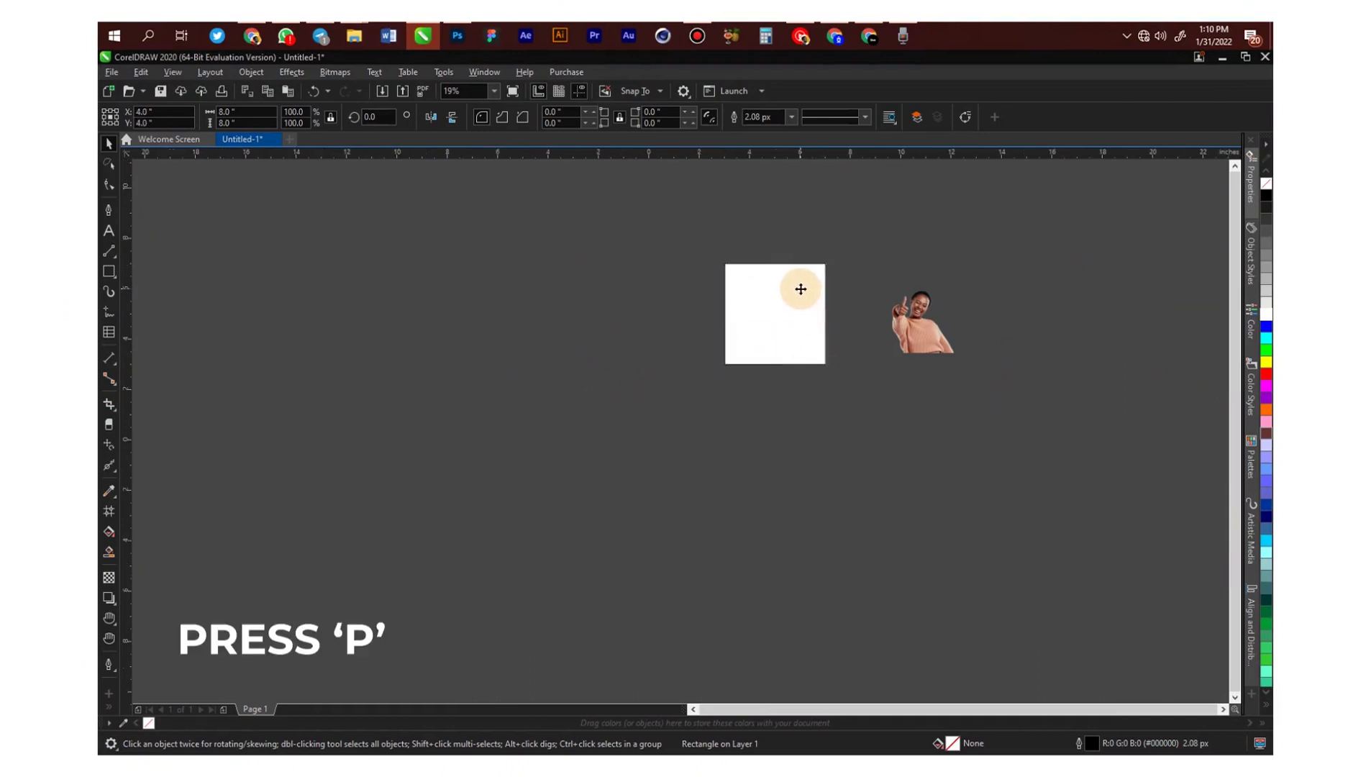
{"action": "key", "text": "p"}
{"action": "scroll", "coordinate": [799, 282], "scroll_direction": "up", "scroll_amount": 2}
{"action": "key", "text": "h"}
{"action": "left_click_drag", "start_coordinate": [810, 291], "coordinate": [780, 331]}
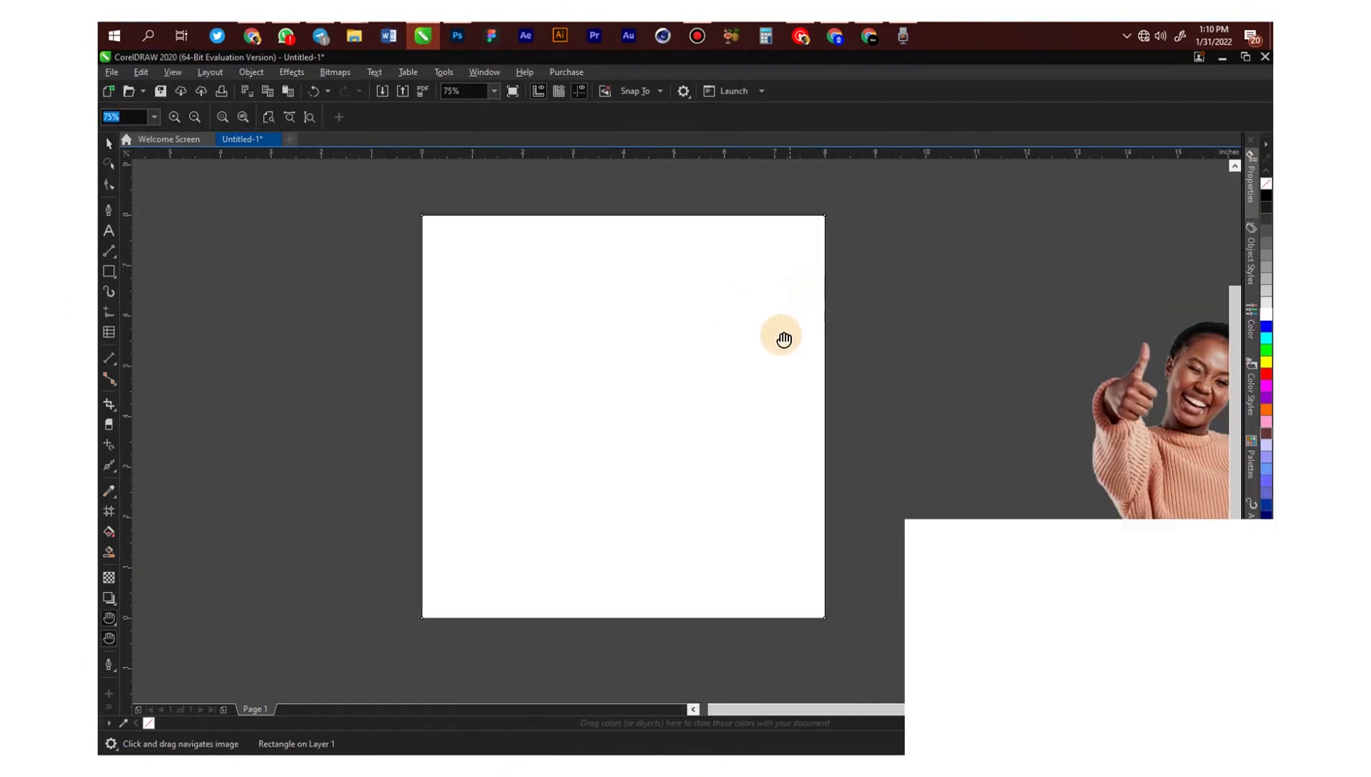
{"action": "scroll", "coordinate": [765, 328], "scroll_direction": "up", "scroll_amount": 4}
{"action": "scroll", "coordinate": [768, 330], "scroll_direction": "down", "scroll_amount": 8}
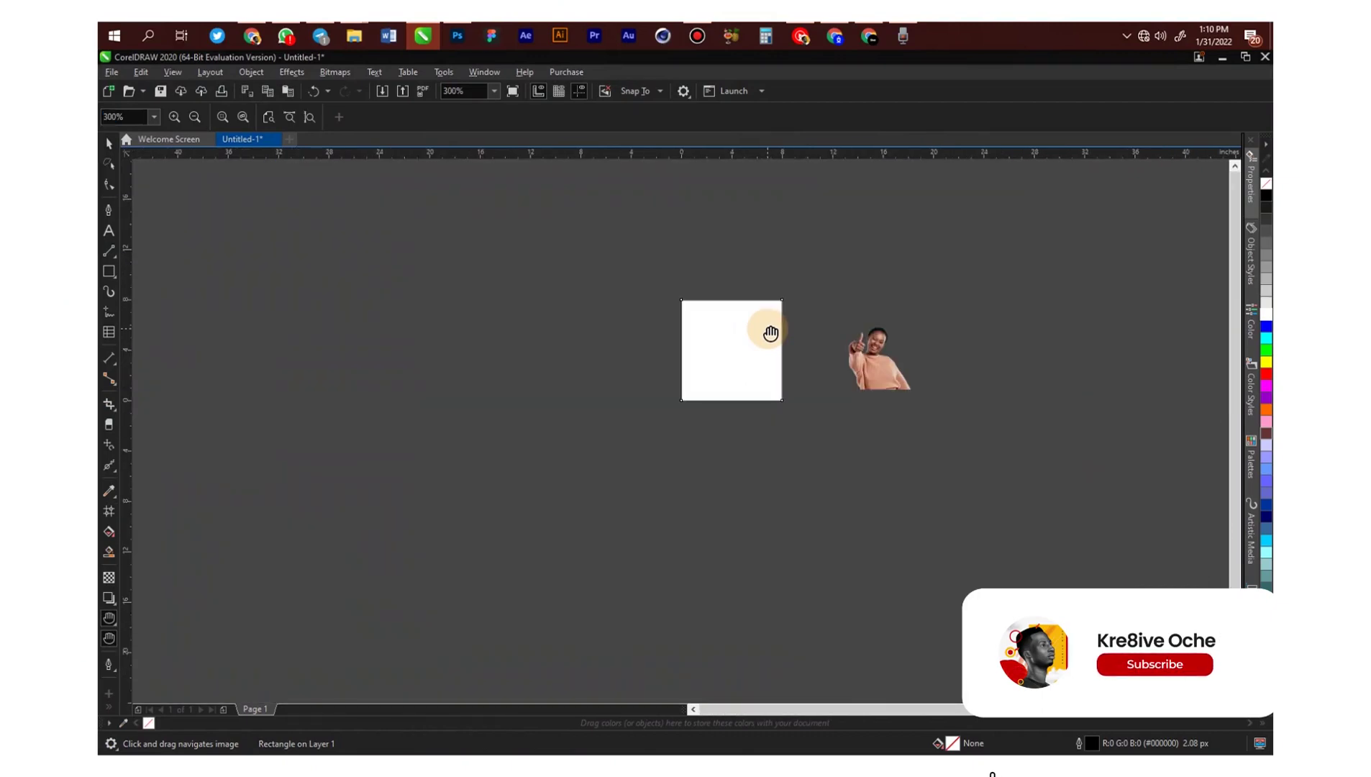
{"action": "scroll", "coordinate": [769, 330], "scroll_direction": "up", "scroll_amount": 4}
{"action": "left_click_drag", "start_coordinate": [634, 325], "coordinate": [648, 321]}
{"action": "key", "text": "space"}
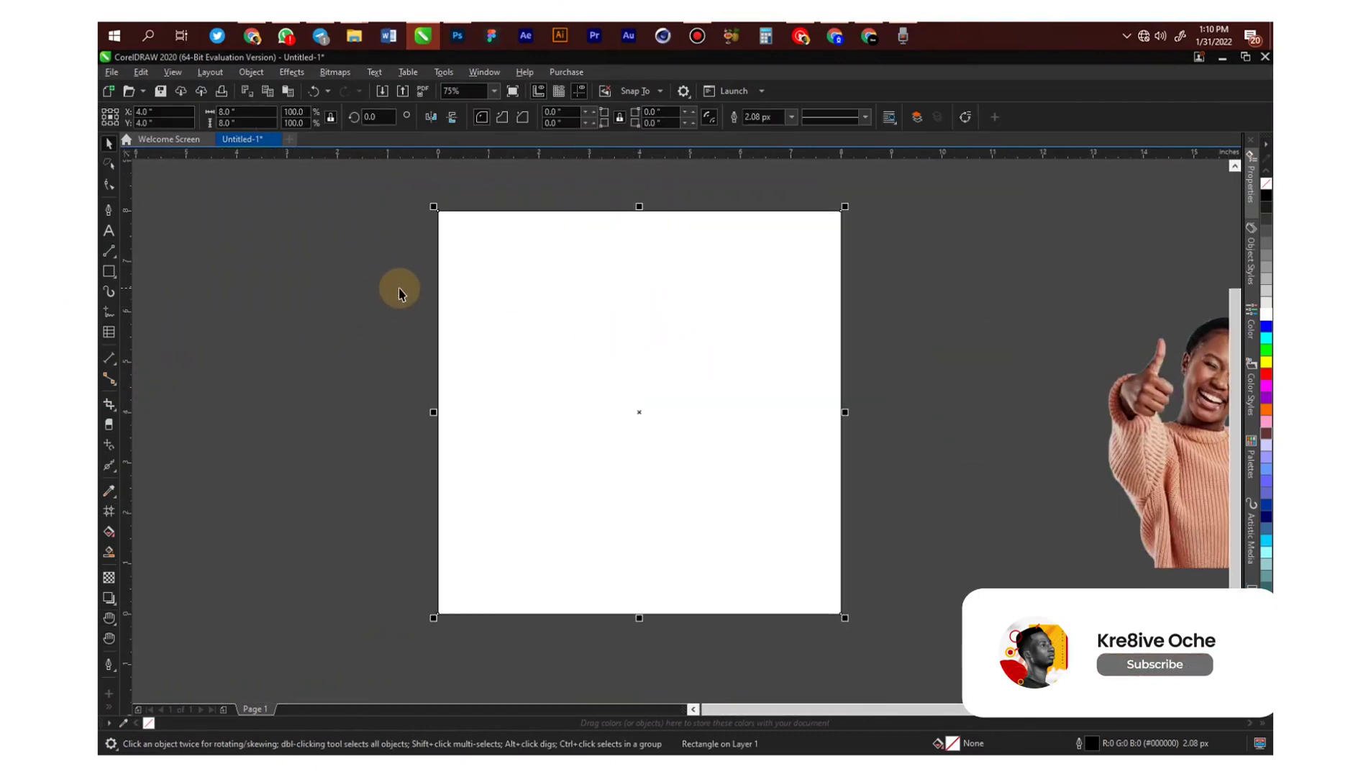
{"action": "left_click", "coordinate": [426, 278]}
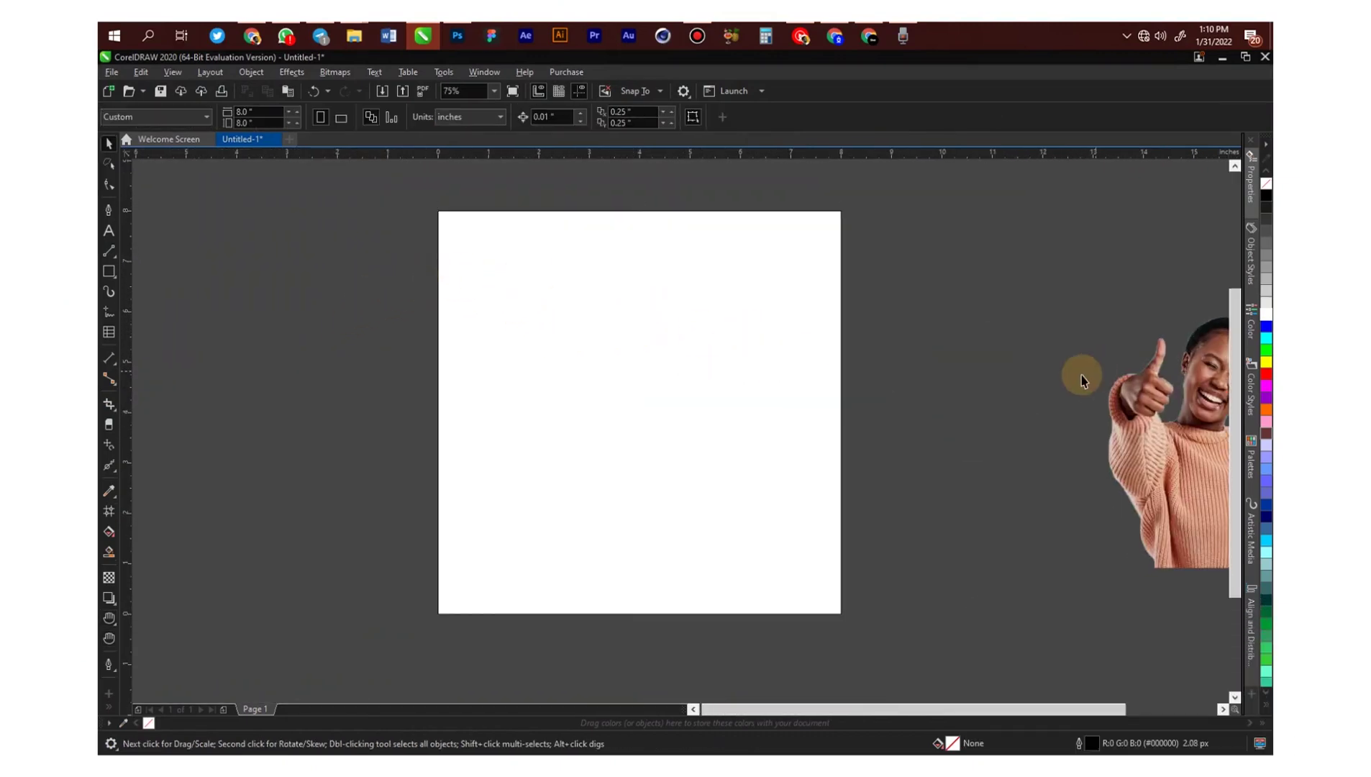
Move the woman's photo close to the page and PowerClip it inside the page-sized rectangle.
{"action": "left_click_drag", "start_coordinate": [1081, 379], "coordinate": [858, 341]}
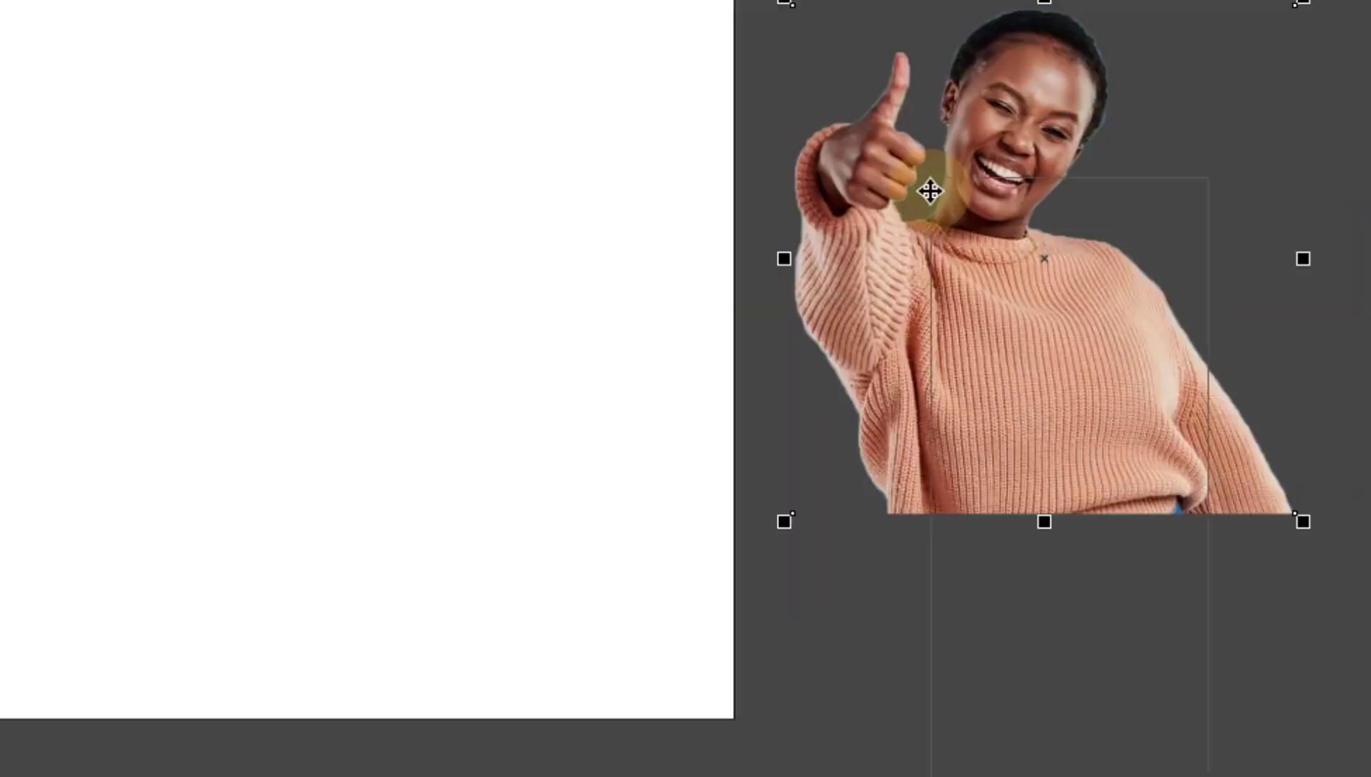
{"action": "right_click", "coordinate": [933, 180]}
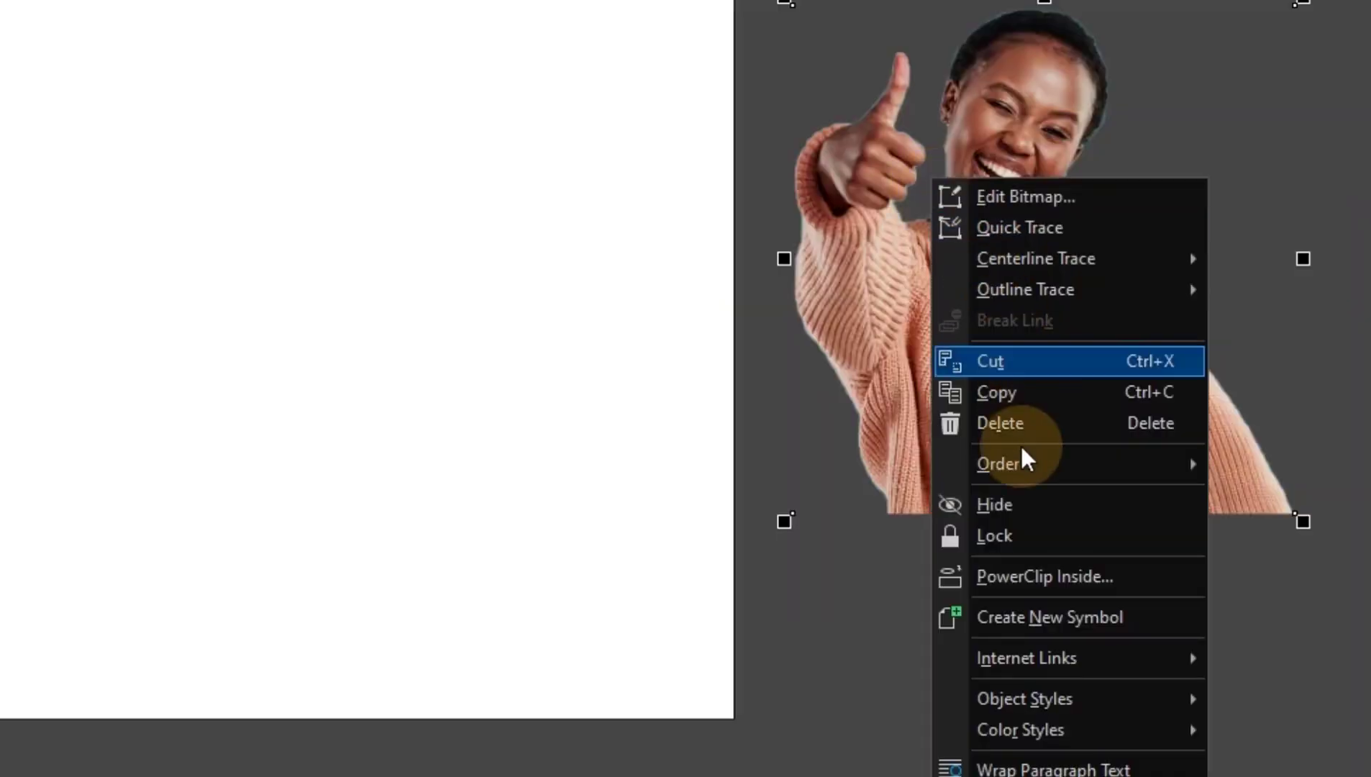
{"action": "left_click", "coordinate": [1024, 576]}
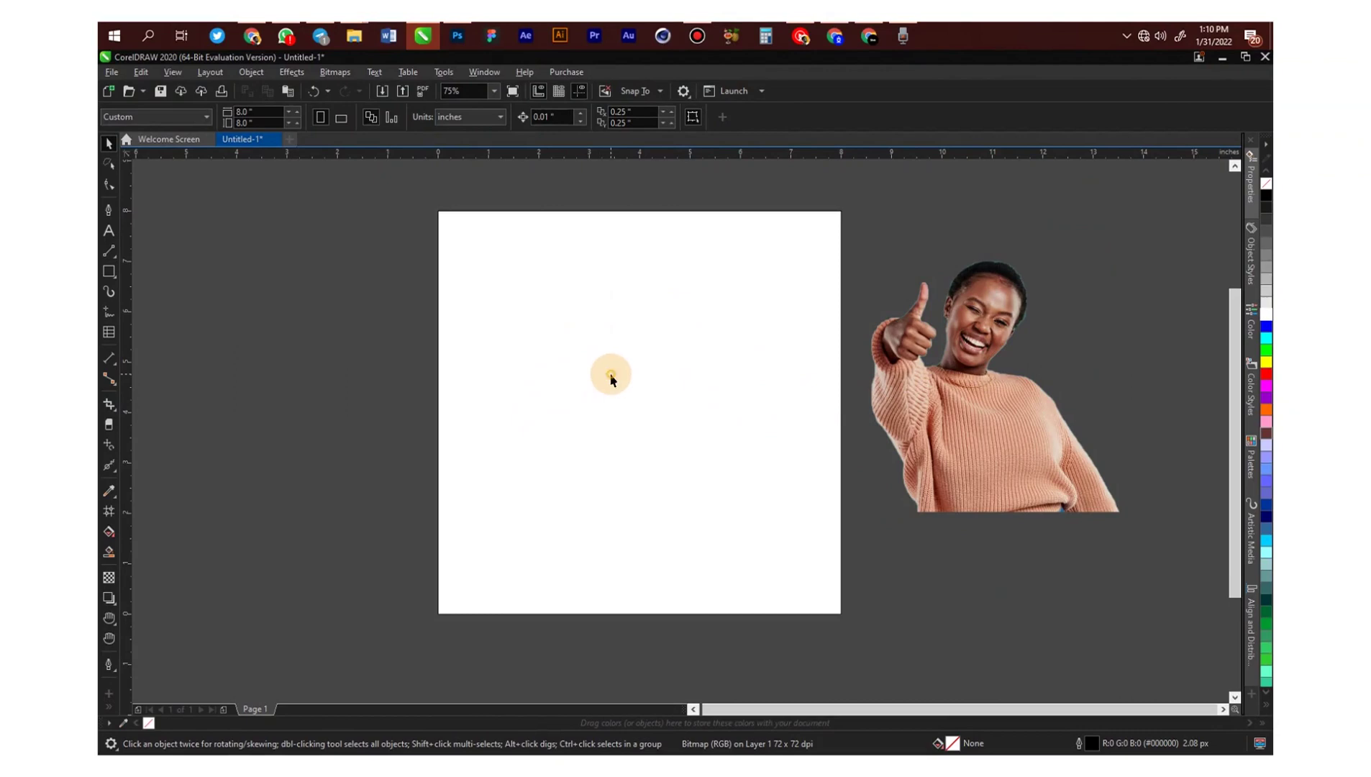
{"action": "left_click", "coordinate": [612, 381]}
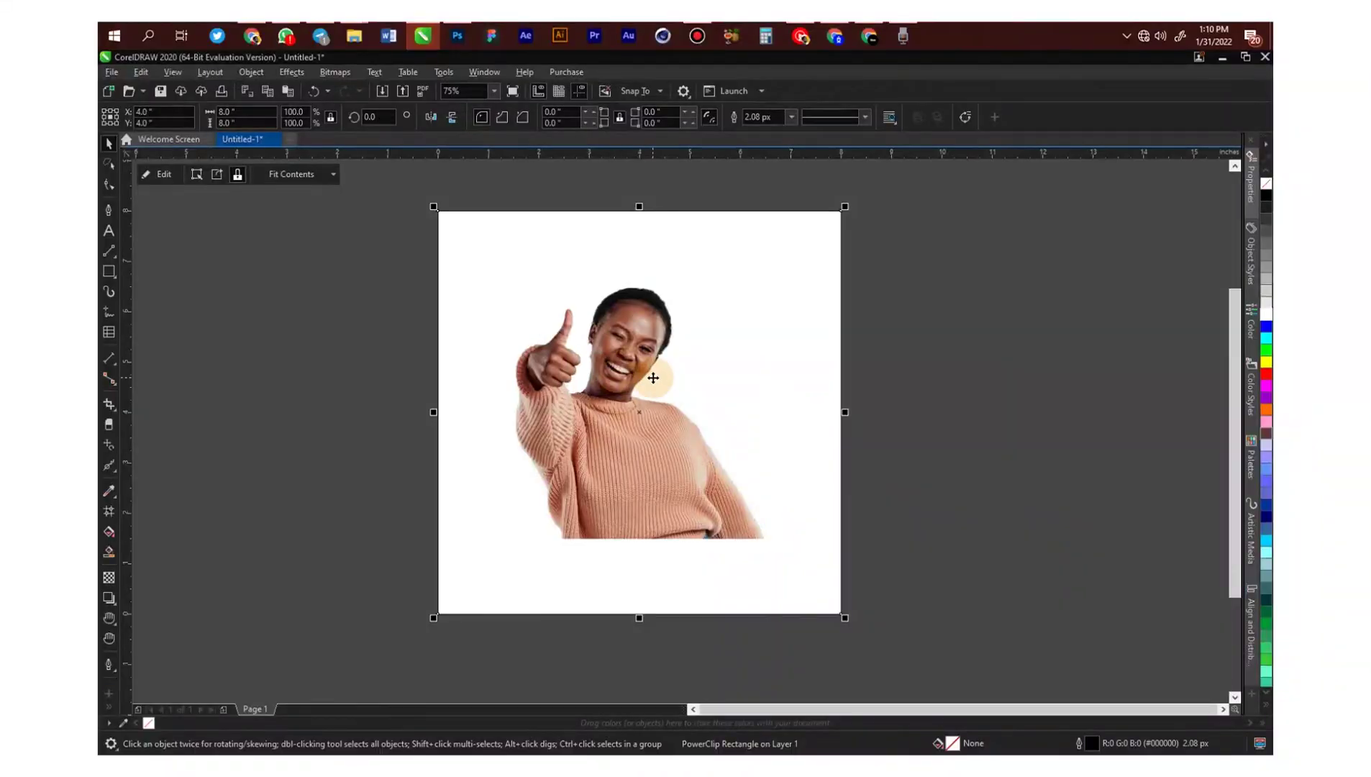
Enter the PowerClip's content editing mode and leave it again without changing the photo.
{"action": "left_click", "coordinate": [695, 383], "text": "ctrl"}
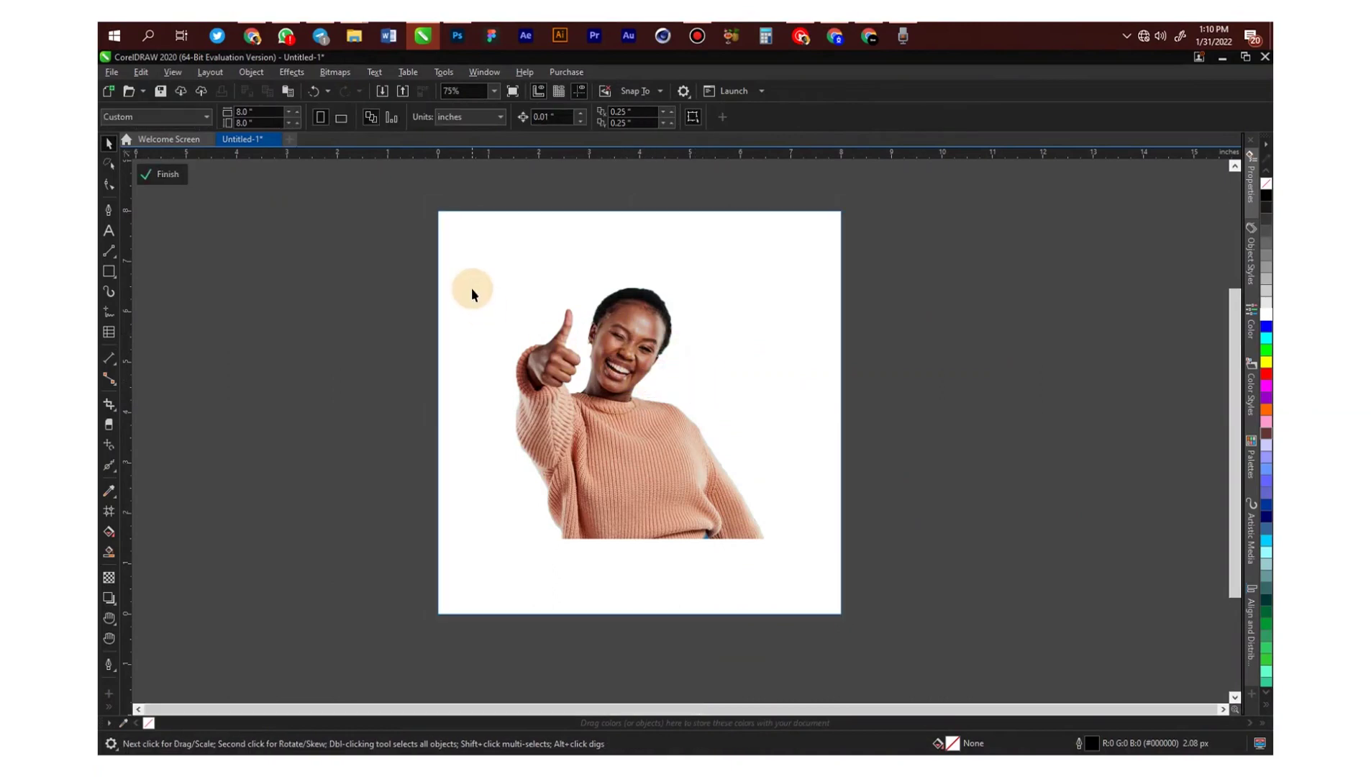
{"action": "scroll", "coordinate": [581, 256], "scroll_direction": "down", "scroll_amount": 2}
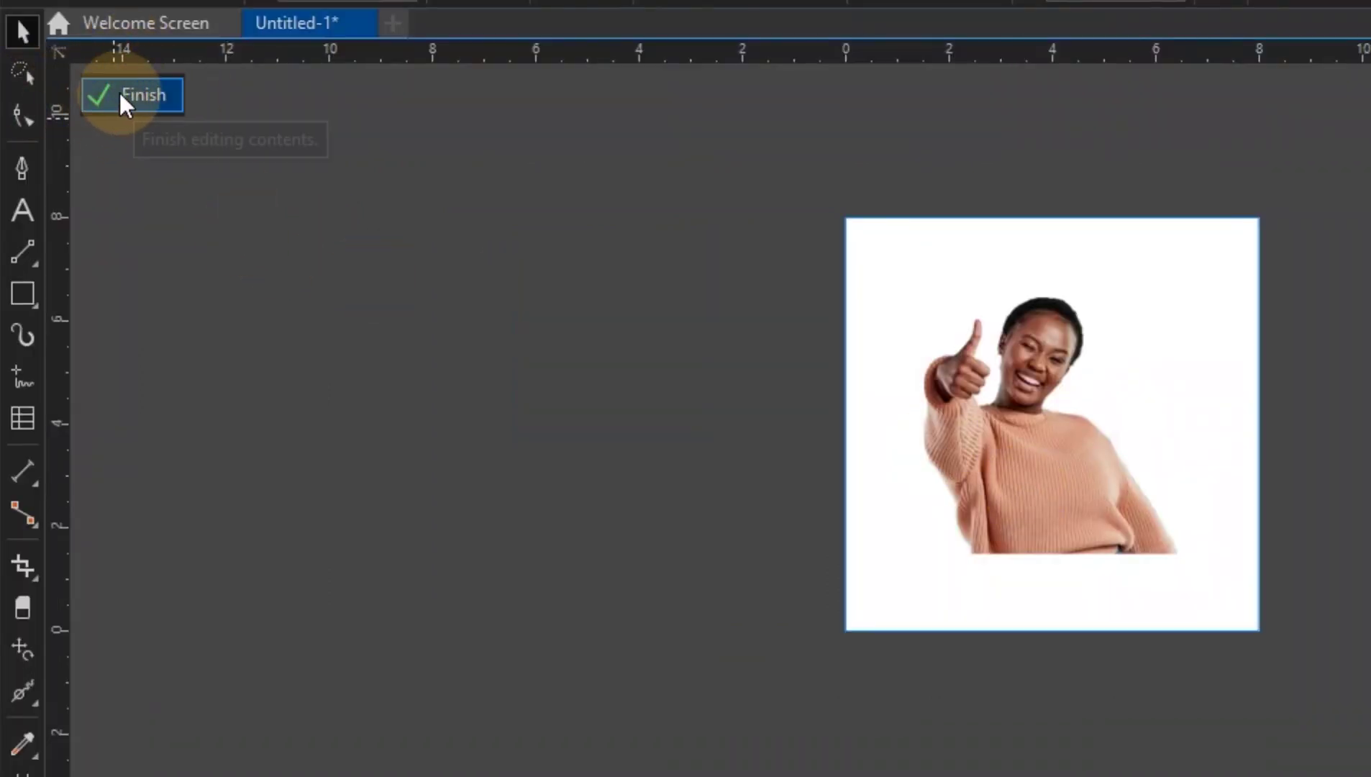
{"action": "left_click", "coordinate": [121, 97]}
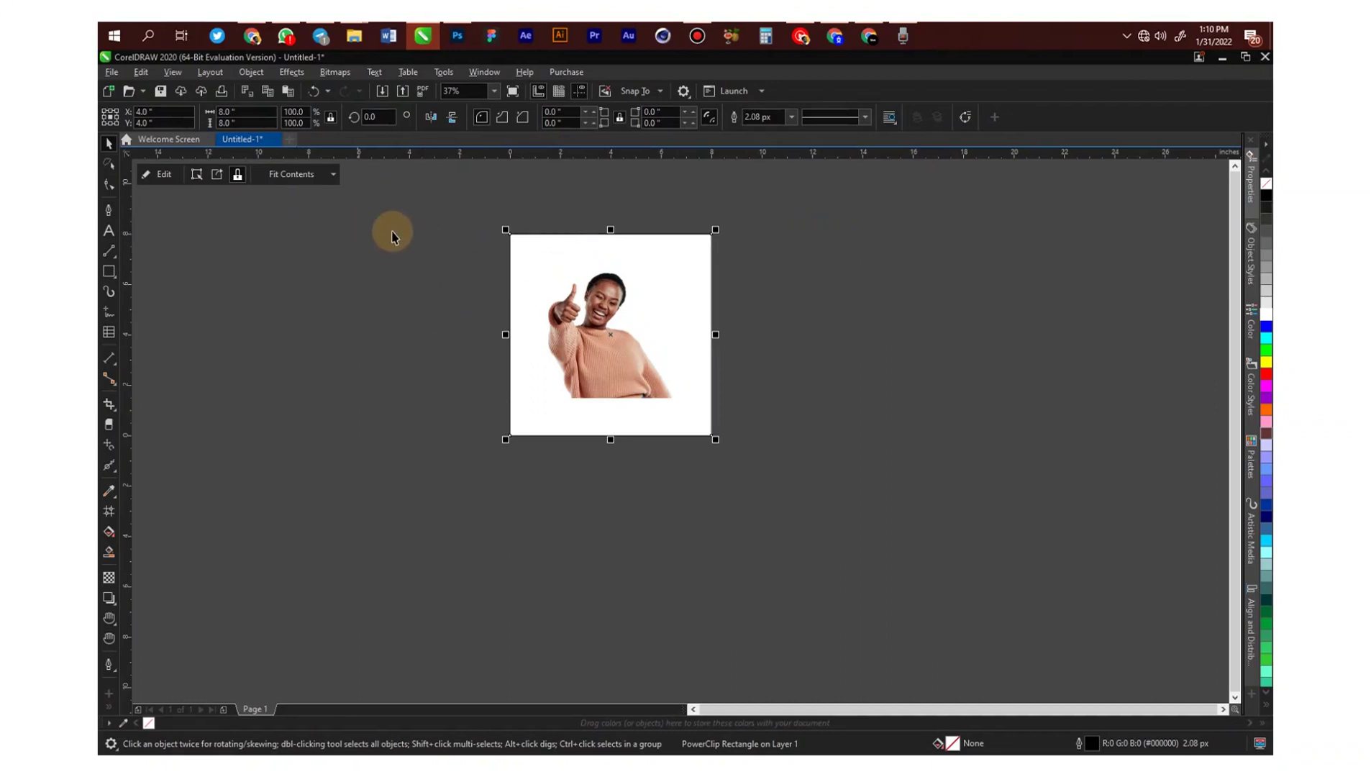
Edit the PowerClip contents and move the photo down so that its lower part extends past the page's bottom edge.
{"action": "double_click", "coordinate": [646, 324]}
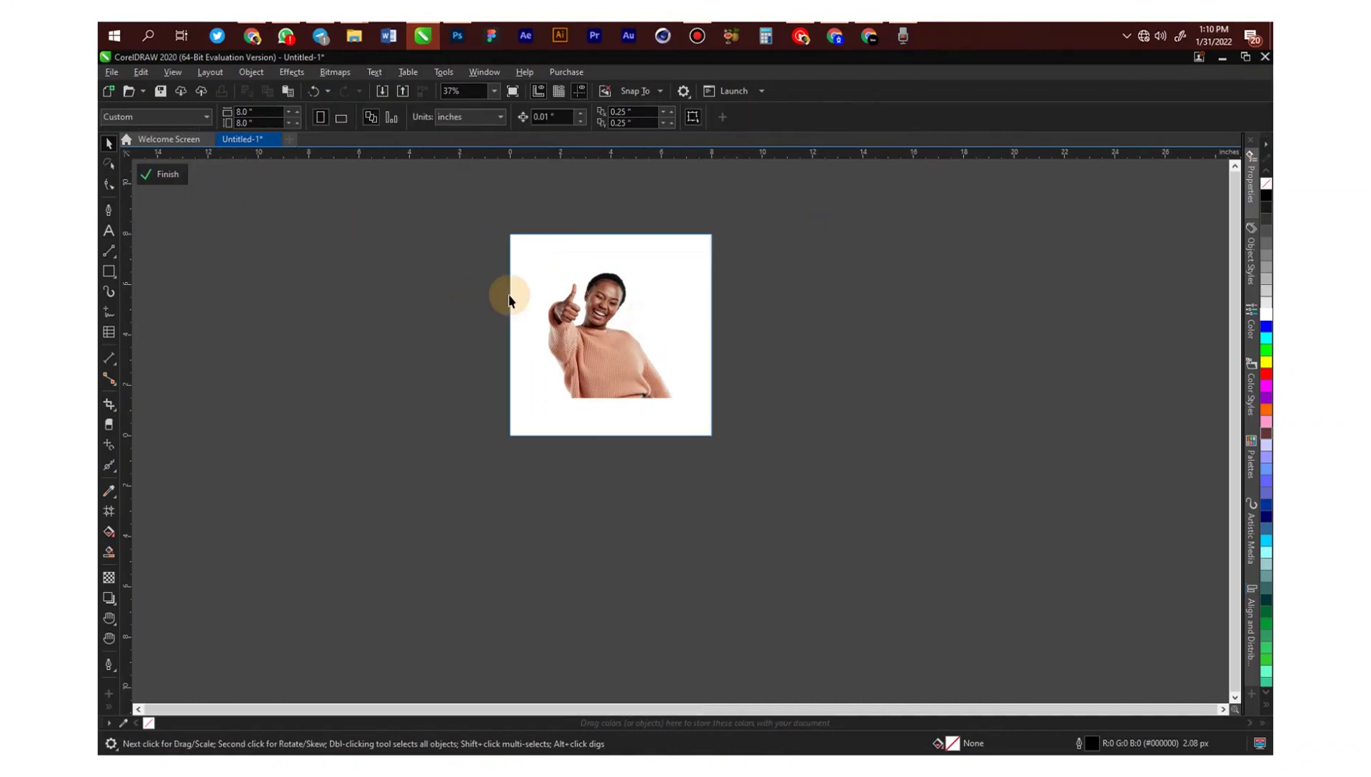
{"action": "scroll", "coordinate": [595, 295], "scroll_direction": "up", "scroll_amount": 2}
{"action": "left_click_drag", "start_coordinate": [646, 324], "coordinate": [641, 404]}
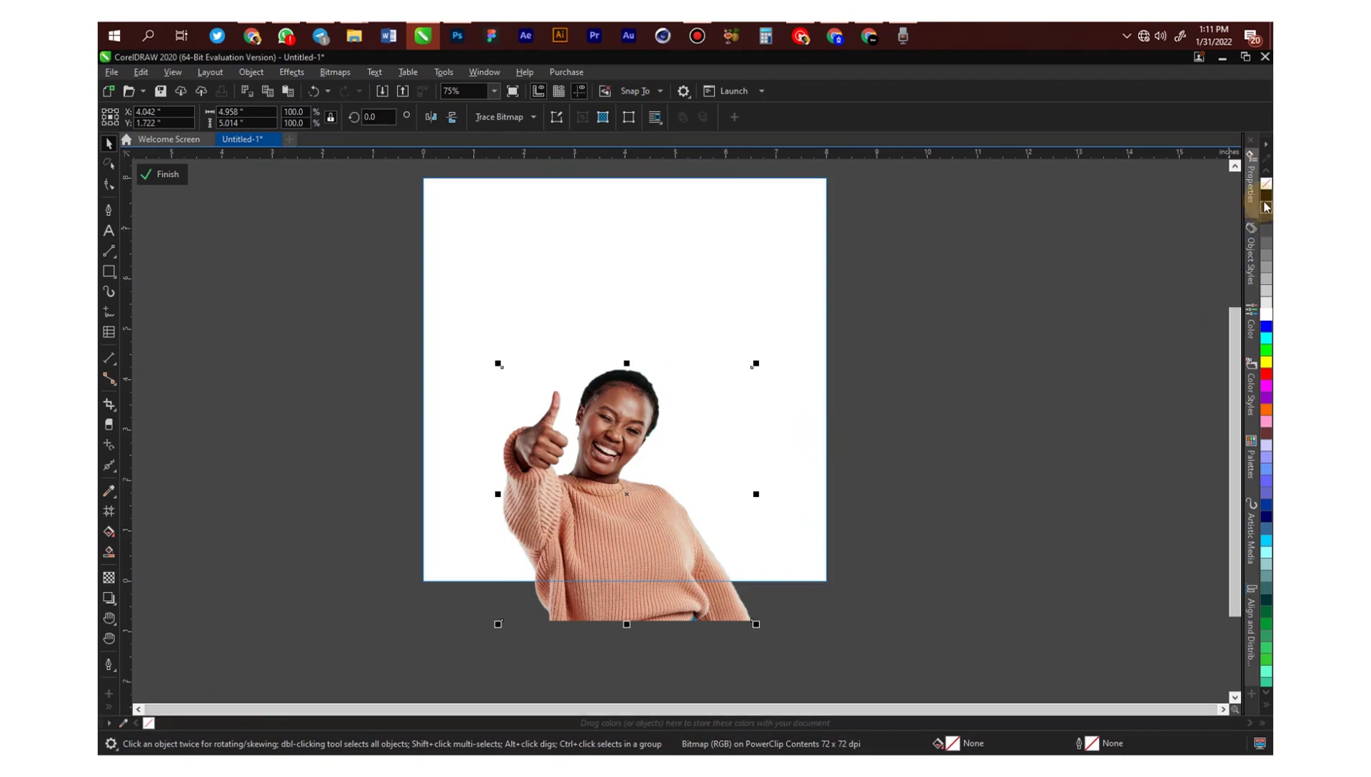
Add black and white from the default palette to the document palette.
{"action": "left_click_drag", "start_coordinate": [1267, 196], "coordinate": [169, 734]}
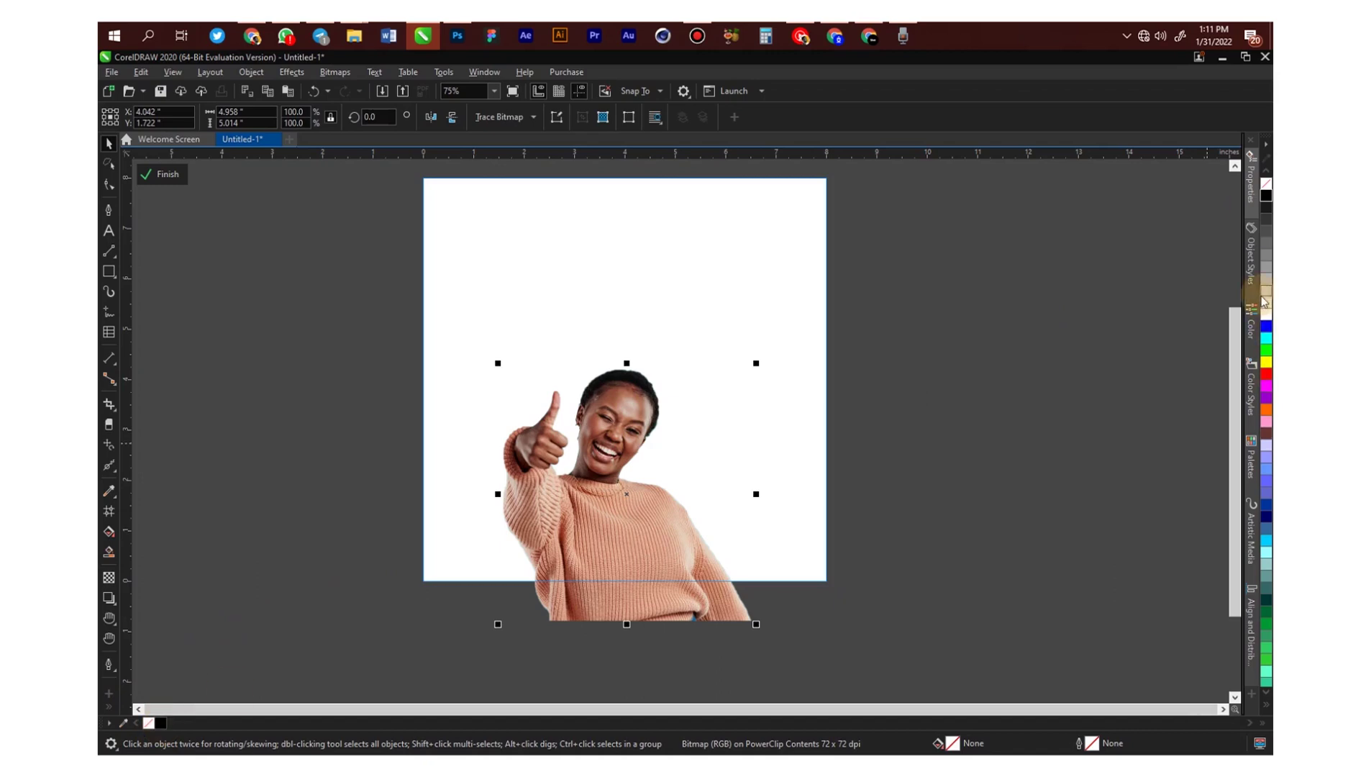
{"action": "left_click_drag", "start_coordinate": [1266, 316], "coordinate": [173, 723]}
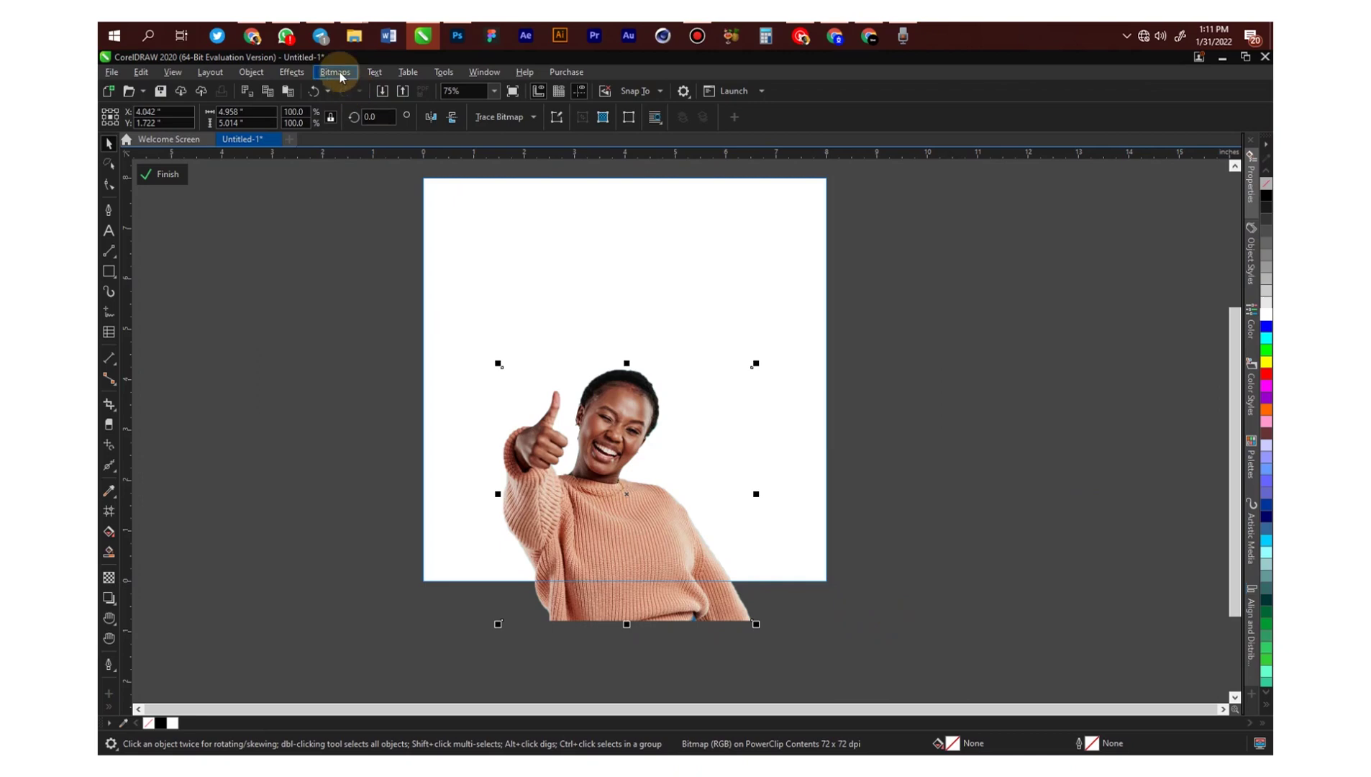
Check whether the Document Palette is enabled among the color palettes.
{"action": "left_click", "coordinate": [483, 72]}
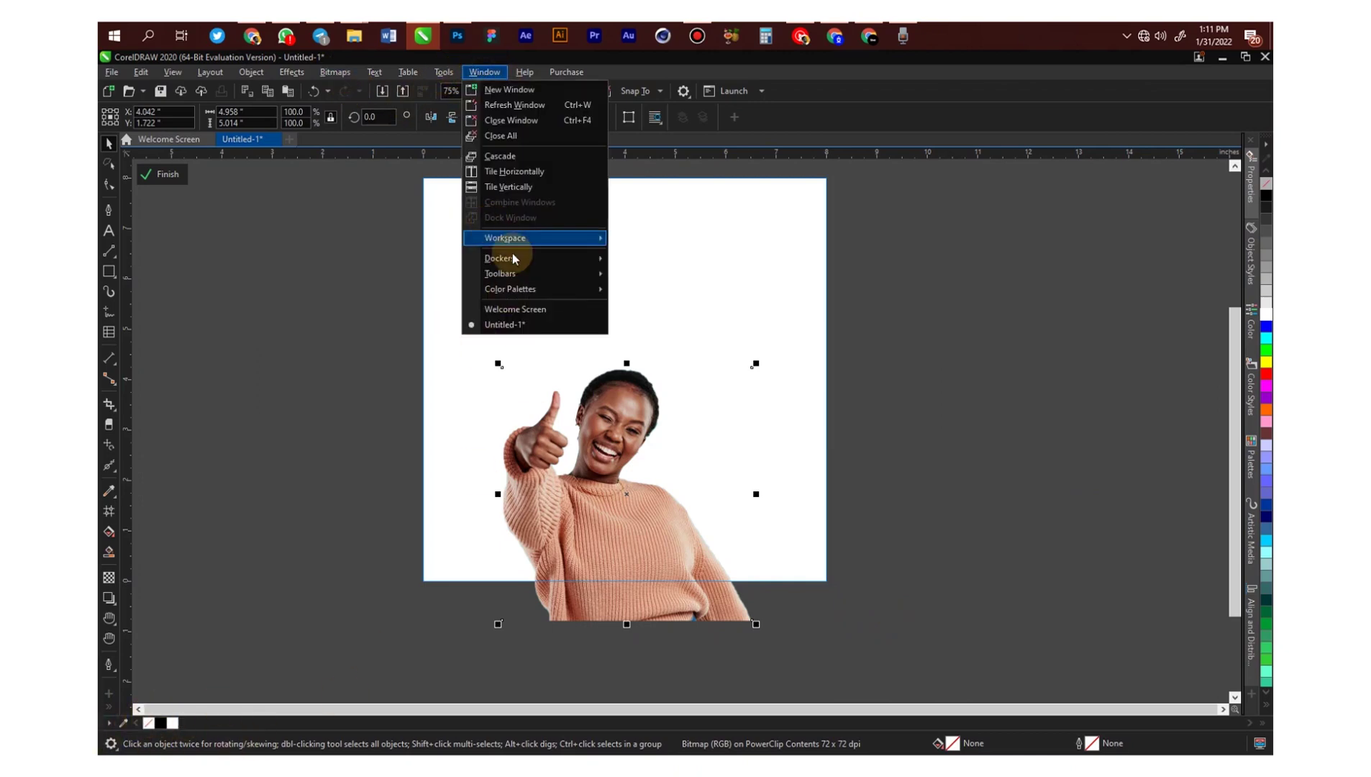
{"action": "left_click", "coordinate": [535, 298]}
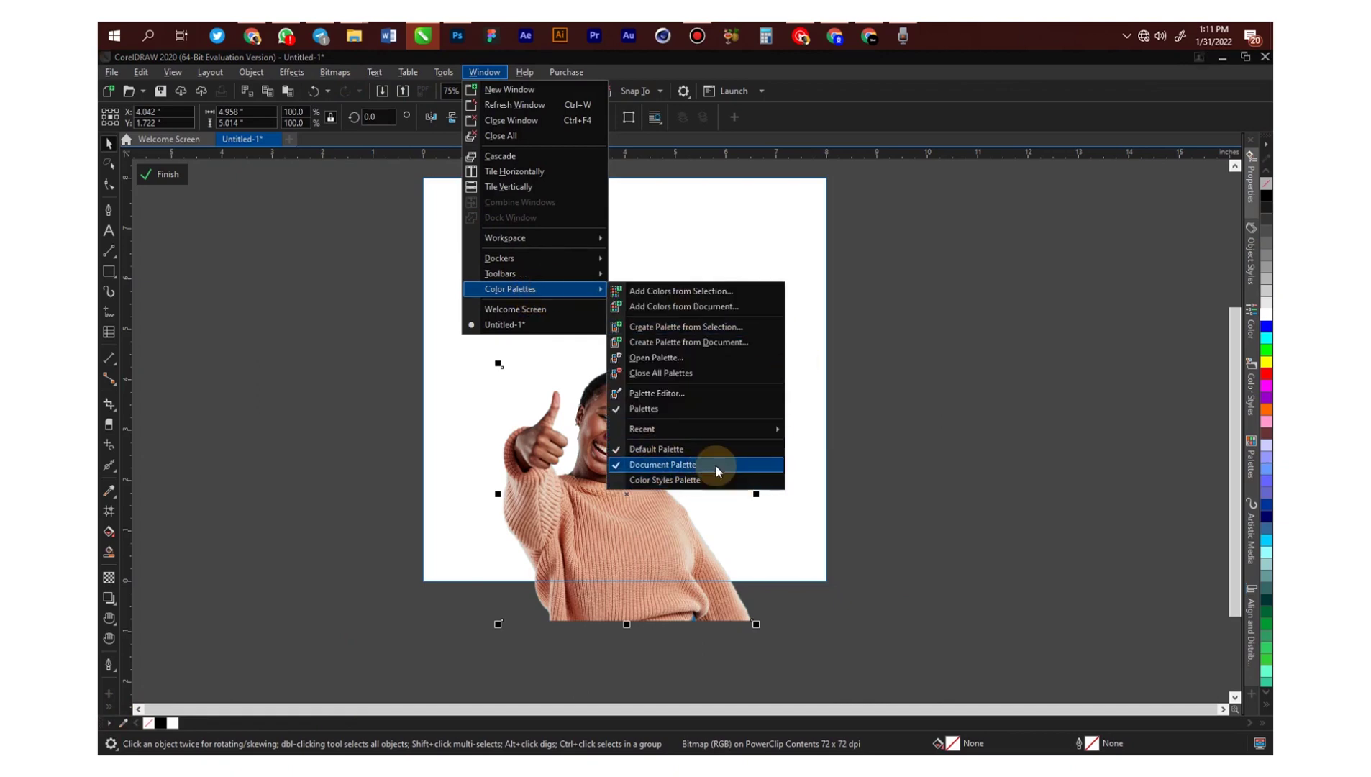
{"action": "left_click", "coordinate": [1050, 314]}
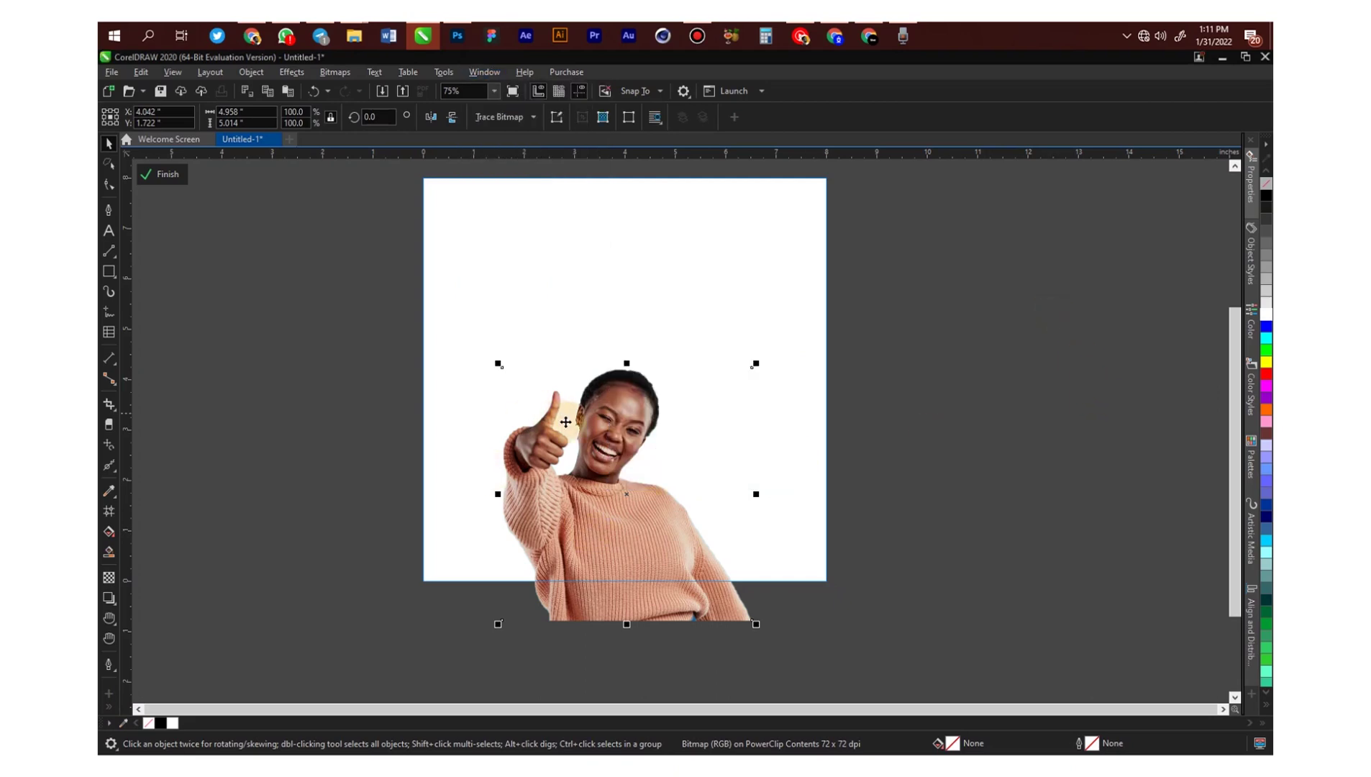
Add 10 colors sampled from the photo to the document palette.
{"action": "left_click_drag", "start_coordinate": [608, 418], "coordinate": [406, 723]}
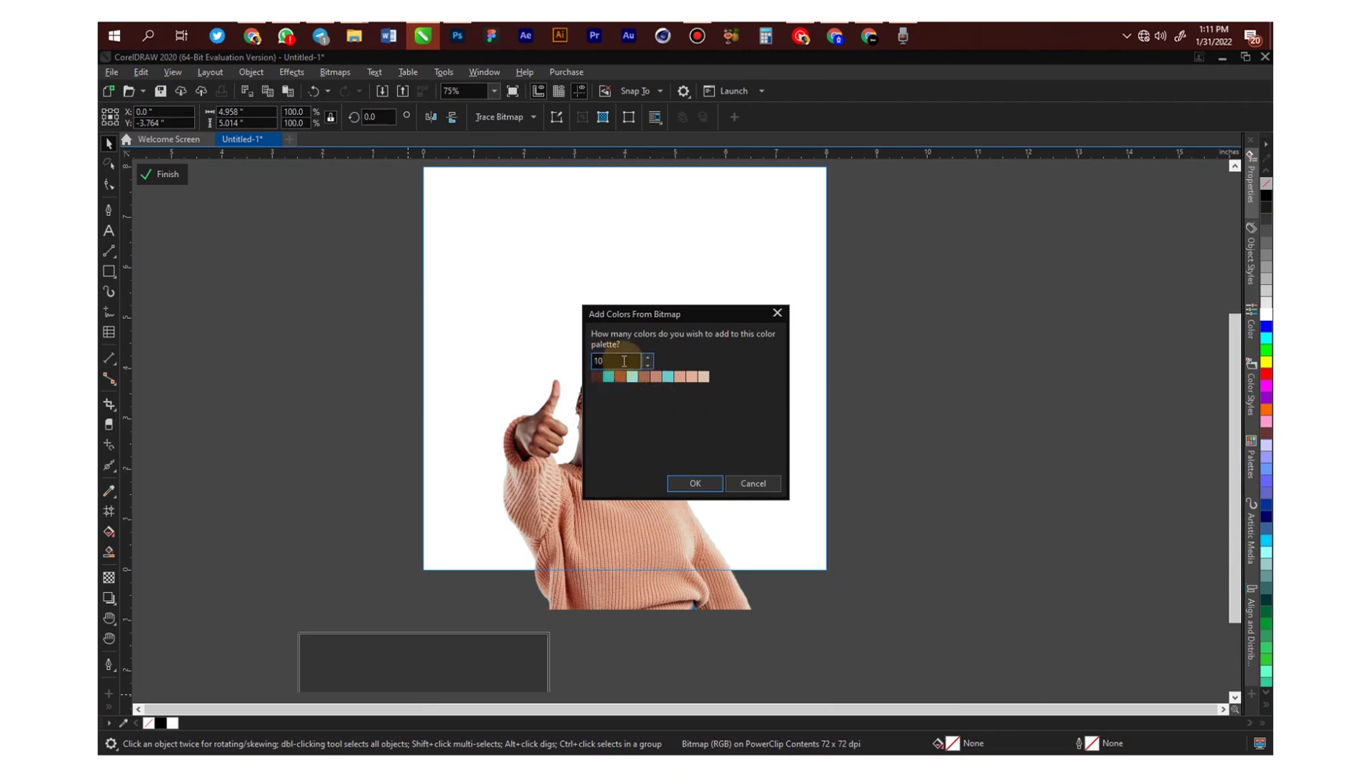
{"action": "left_click", "coordinate": [696, 482]}
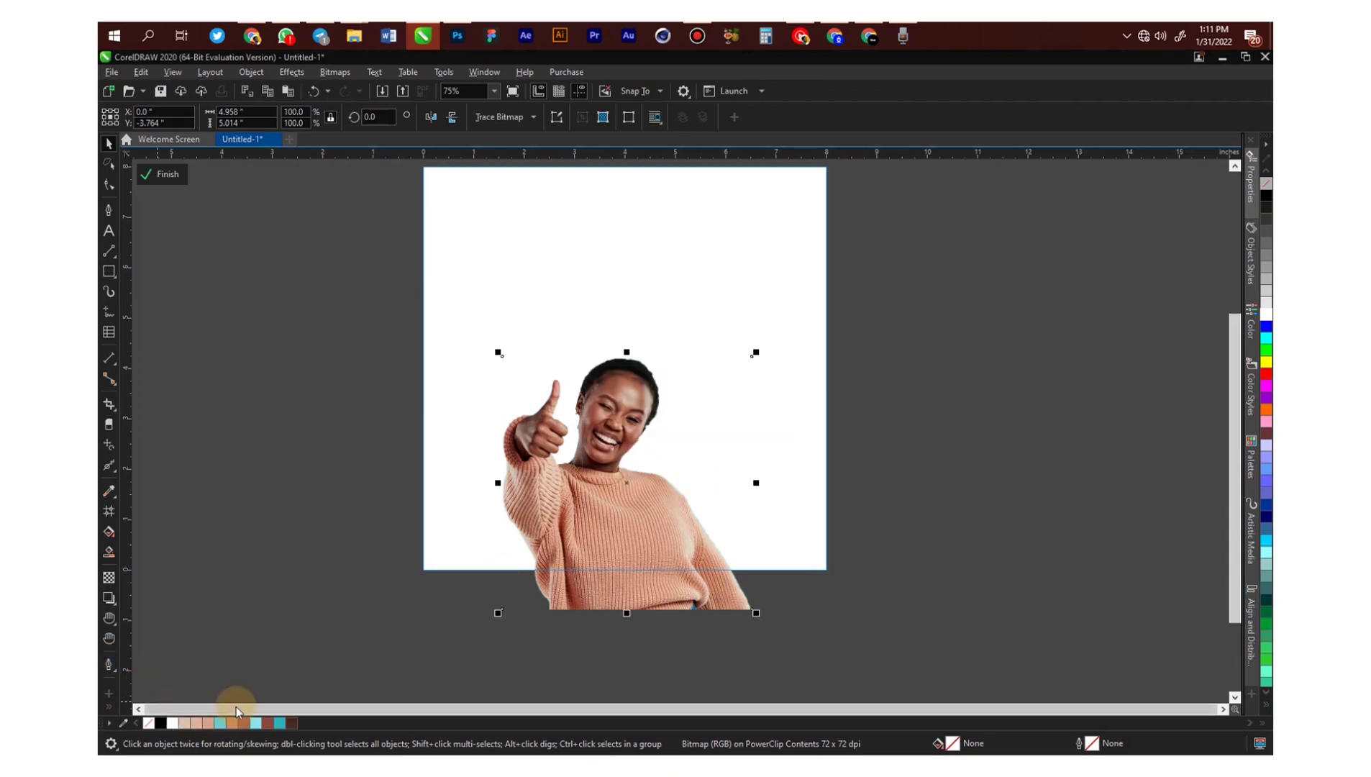
Draw a rectangle about 10.5 by 10.1 inches that covers the page and the photo inside the PowerClip.
{"action": "left_click", "coordinate": [109, 271]}
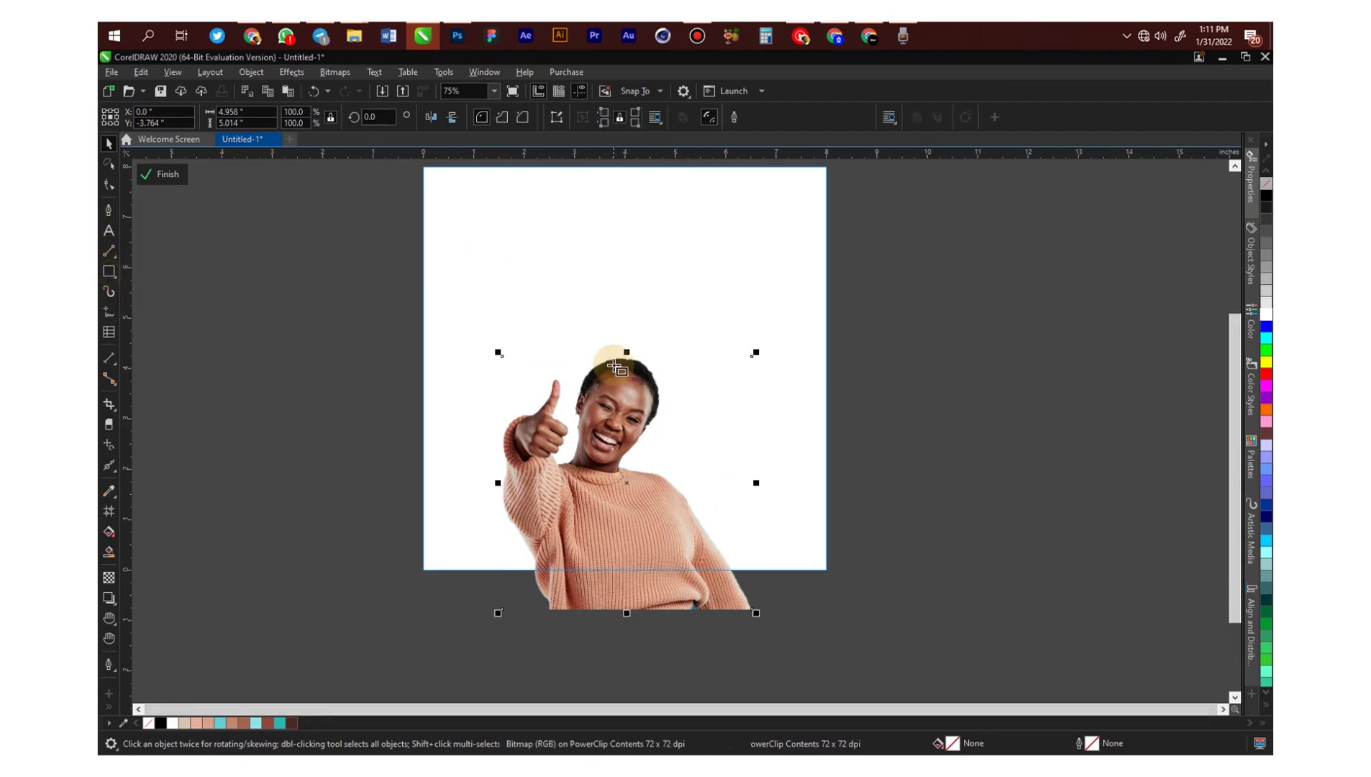
{"action": "scroll", "coordinate": [601, 365], "scroll_direction": "down", "scroll_amount": 2}
{"action": "left_click", "coordinate": [486, 247]}
{"action": "mouse_move", "coordinate": [534, 309]}
{"action": "left_mouse_down"}
{"action": "mouse_move", "coordinate": [787, 514]}
{"action": "mouse_move", "coordinate": [752, 500]}
{"action": "left_mouse_up"}
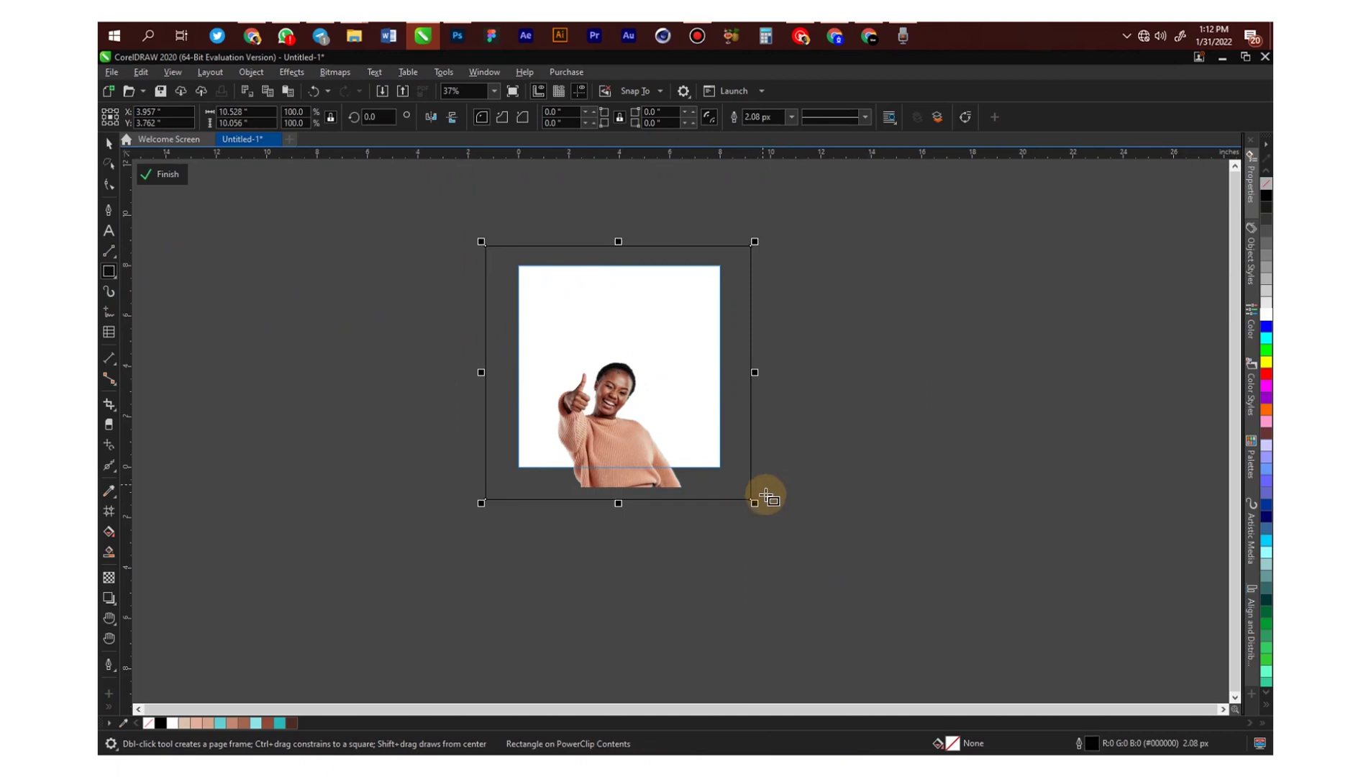
Fill the rectangle with the palette's teal (#2AB6B7) and set its outline width to None.
{"action": "left_click", "coordinate": [282, 723]}
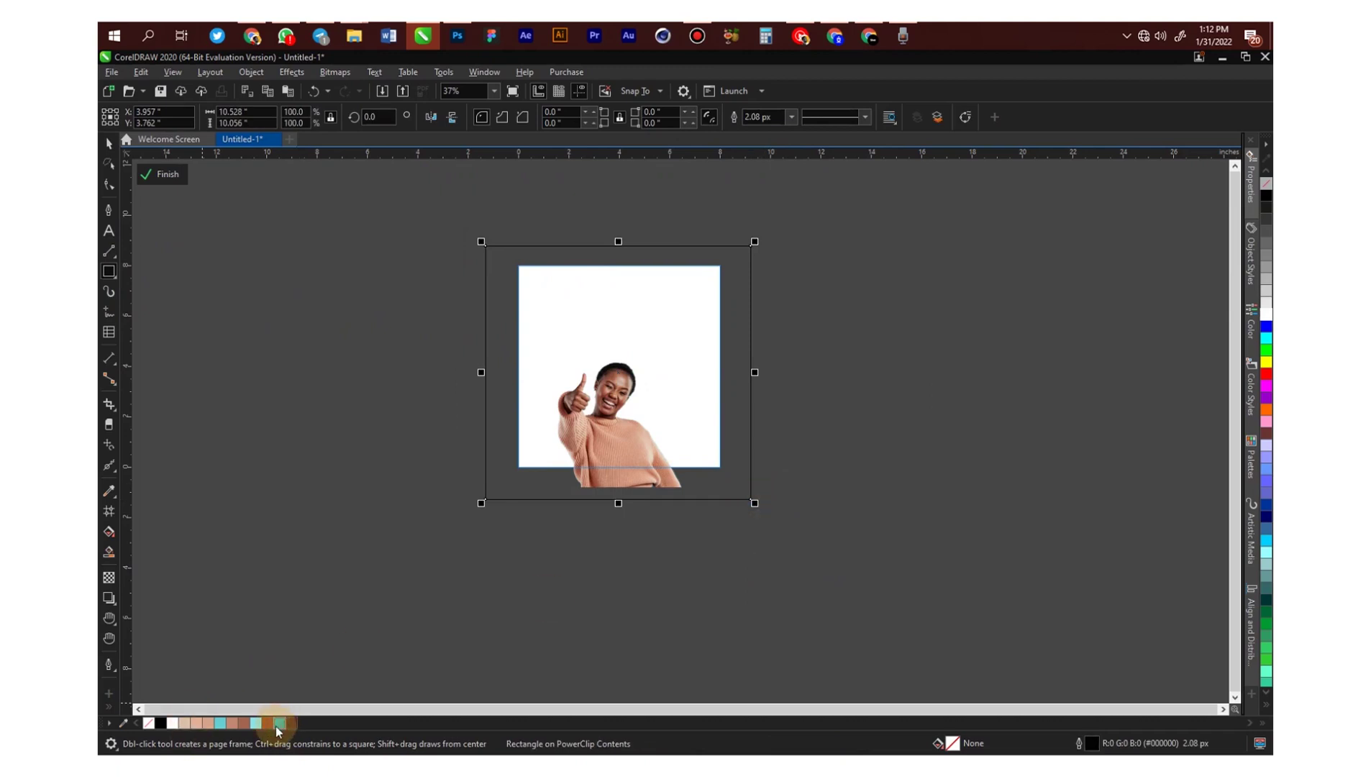
{"action": "left_click", "coordinate": [278, 724]}
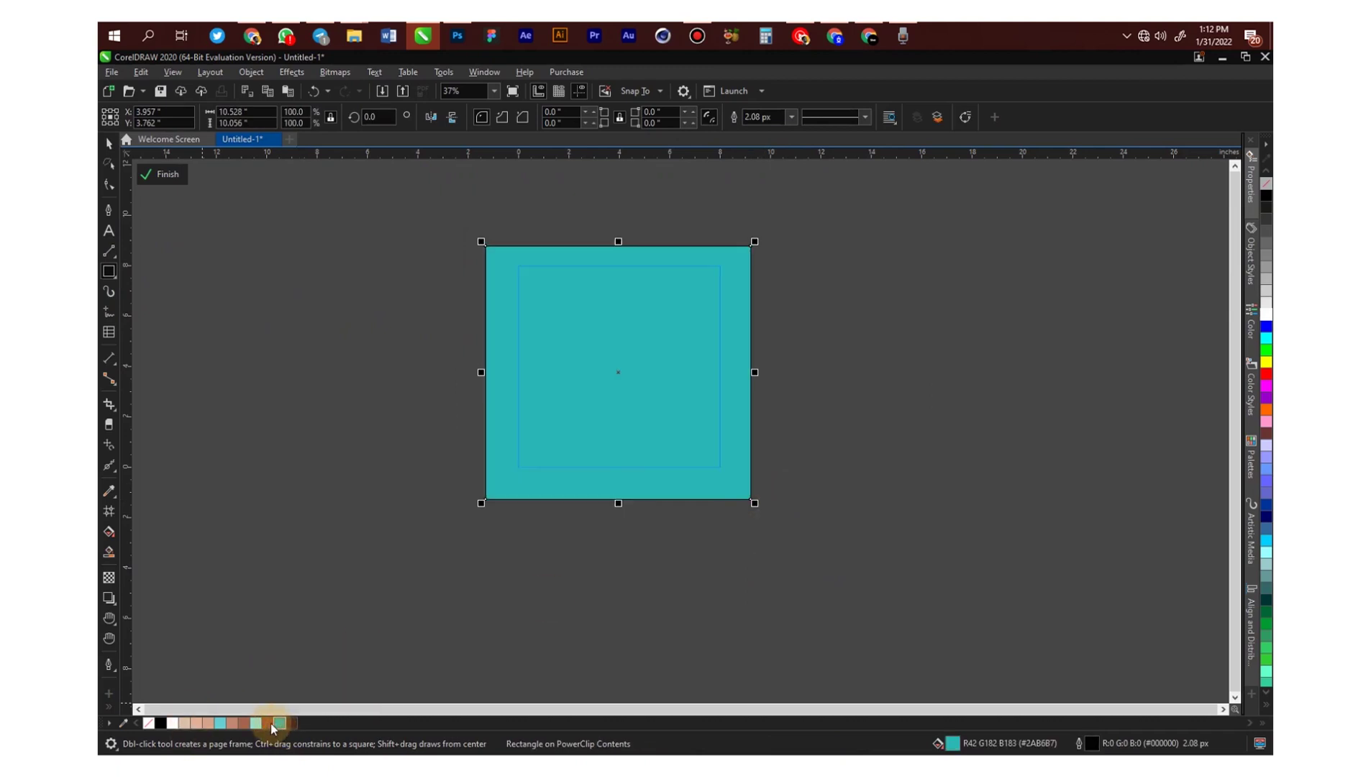
{"action": "right_click", "coordinate": [147, 725]}
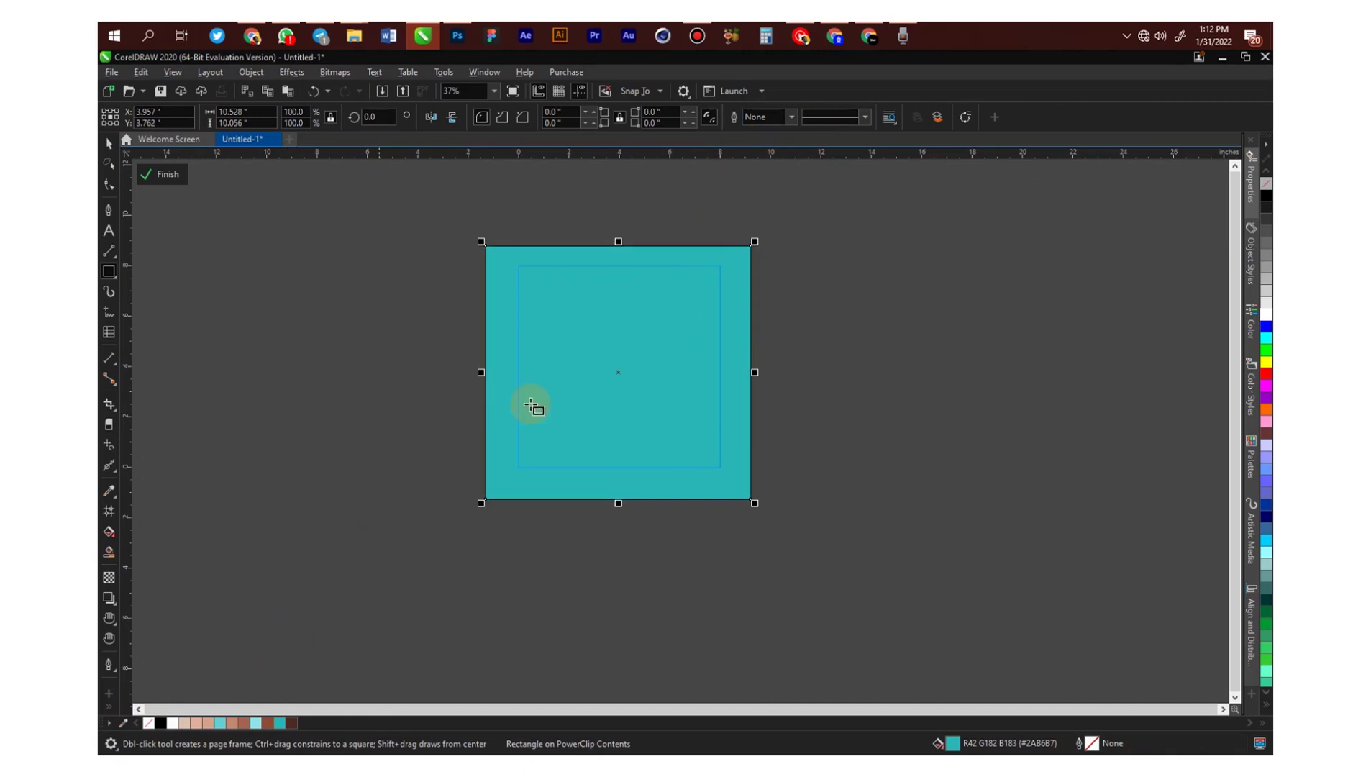
{"action": "key", "text": "ctrl+z"}
{"action": "left_click", "coordinate": [791, 116]}
{"action": "left_click", "coordinate": [783, 133]}
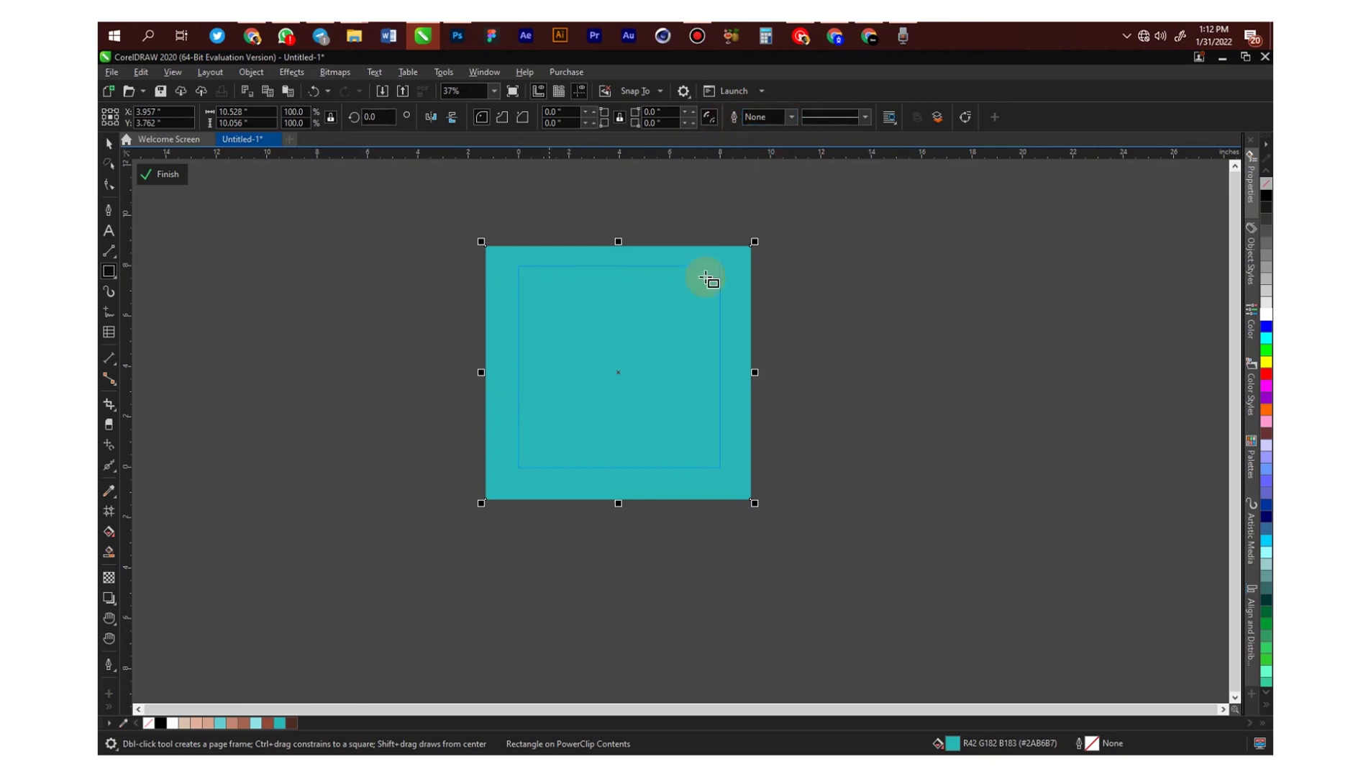
{"action": "scroll", "coordinate": [597, 284], "scroll_direction": "up", "scroll_amount": 2}
{"action": "scroll", "coordinate": [697, 263], "scroll_direction": "down", "scroll_amount": 2}
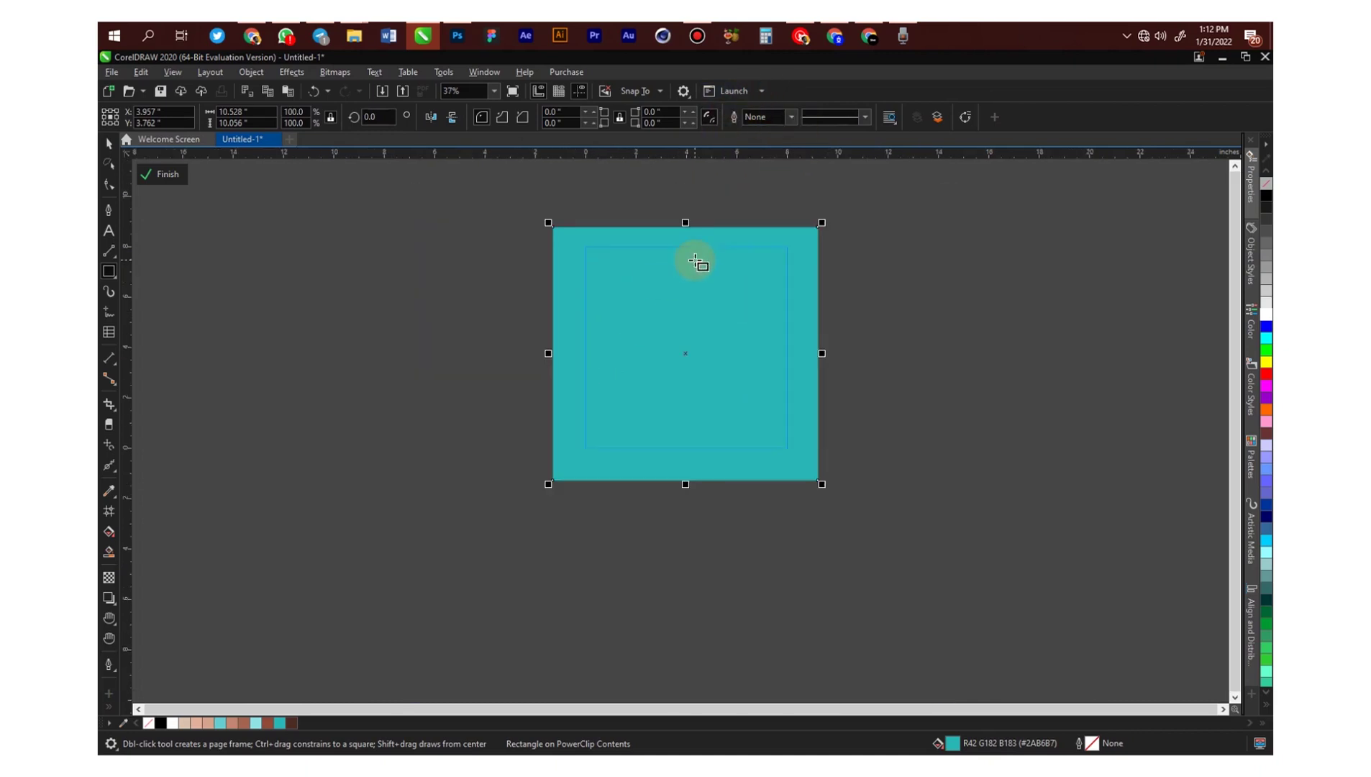
Send the teal rectangle to the back of the layer, behind the photo.
{"action": "key", "text": "space"}
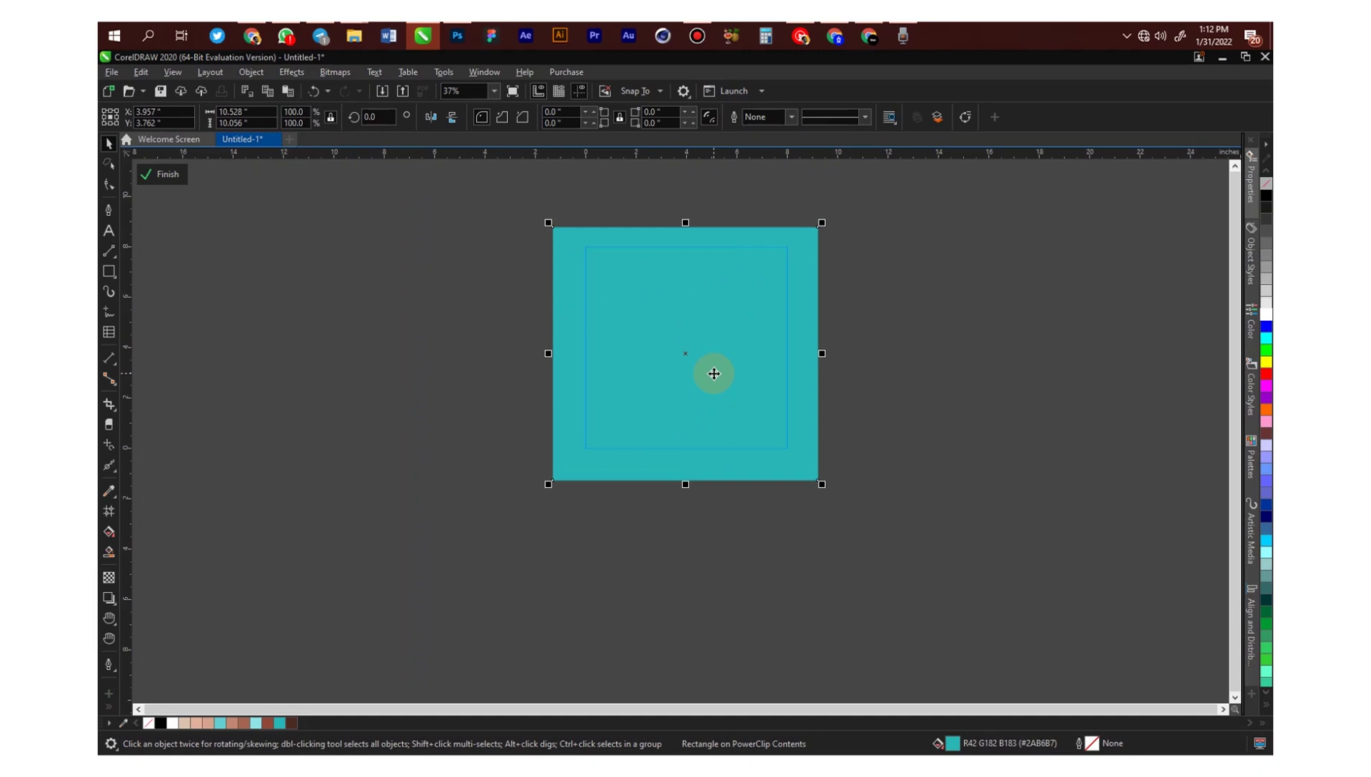
{"action": "right_click", "coordinate": [714, 374]}
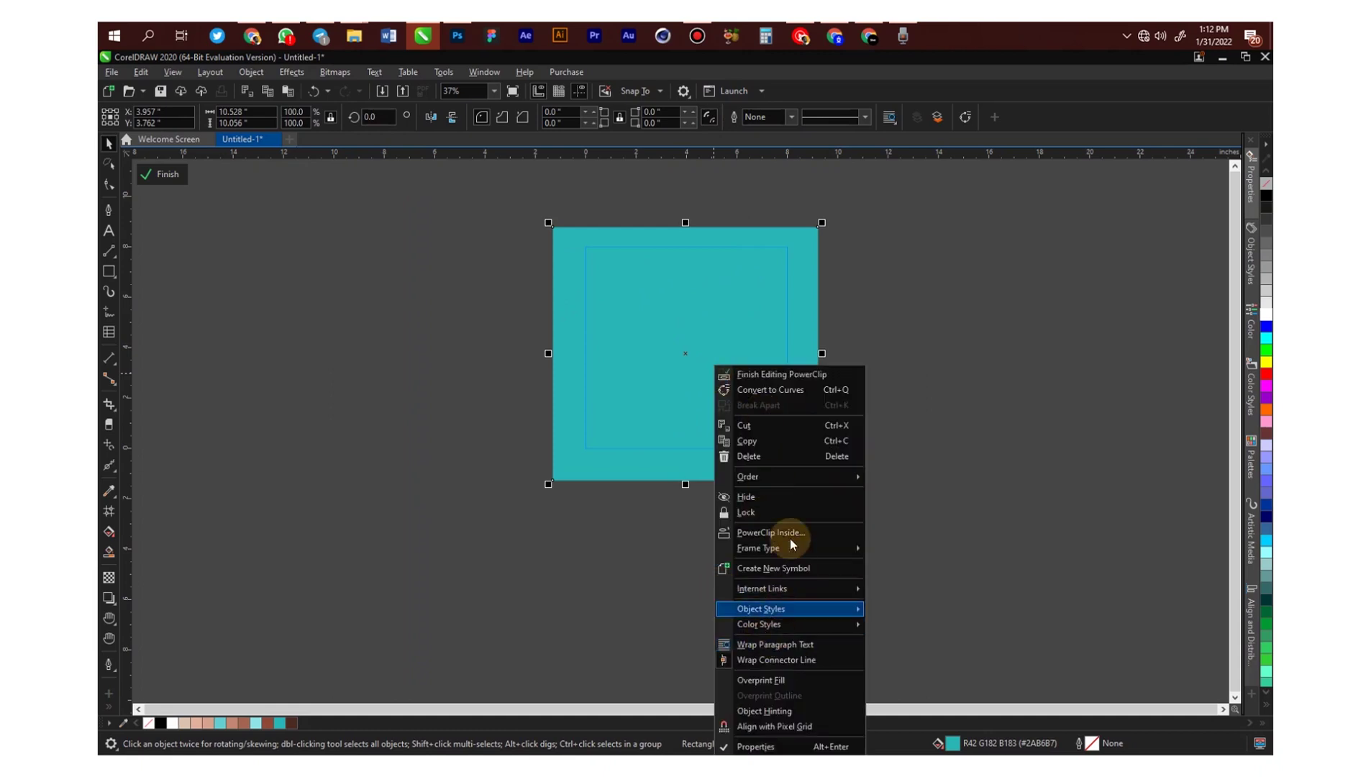
{"action": "mouse_move", "coordinate": [793, 477]}
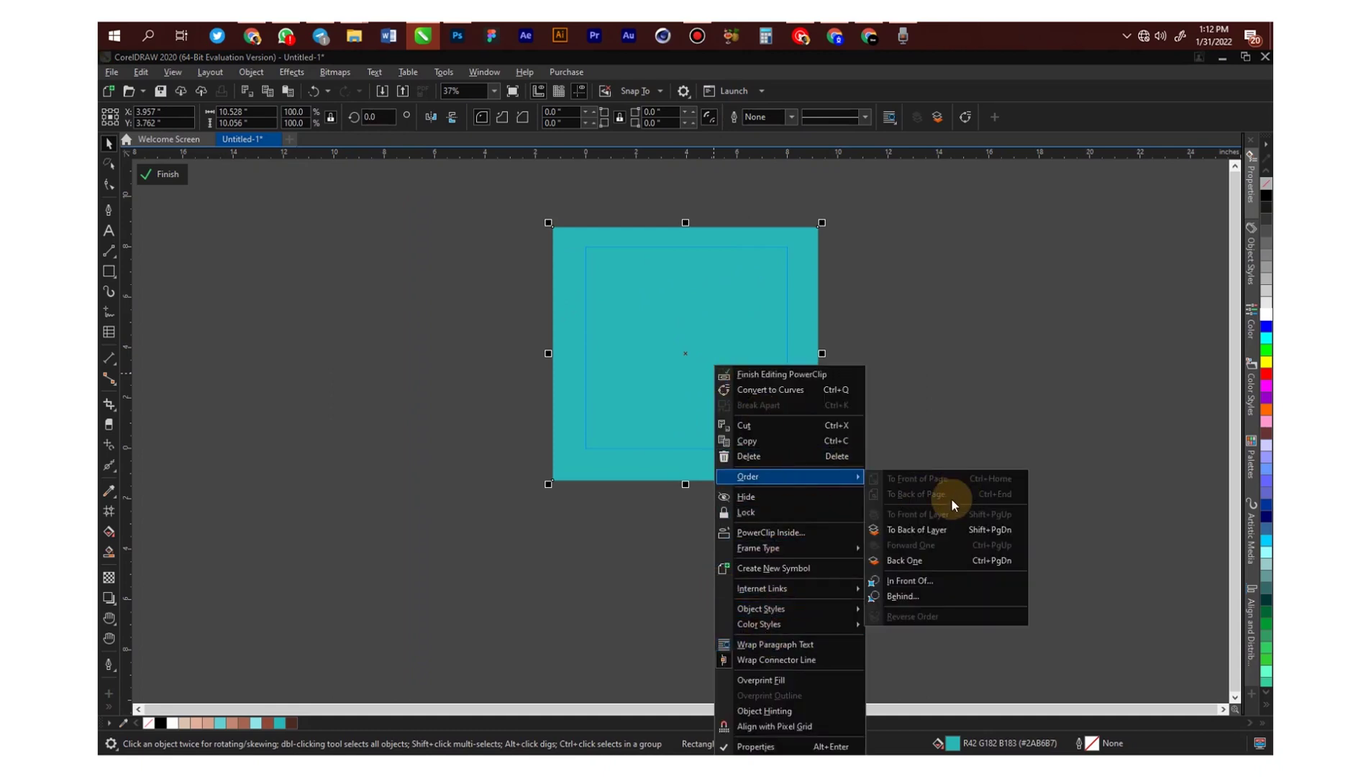
{"action": "left_click", "coordinate": [920, 528]}
{"action": "scroll", "coordinate": [691, 365], "scroll_direction": "up", "scroll_amount": 2}
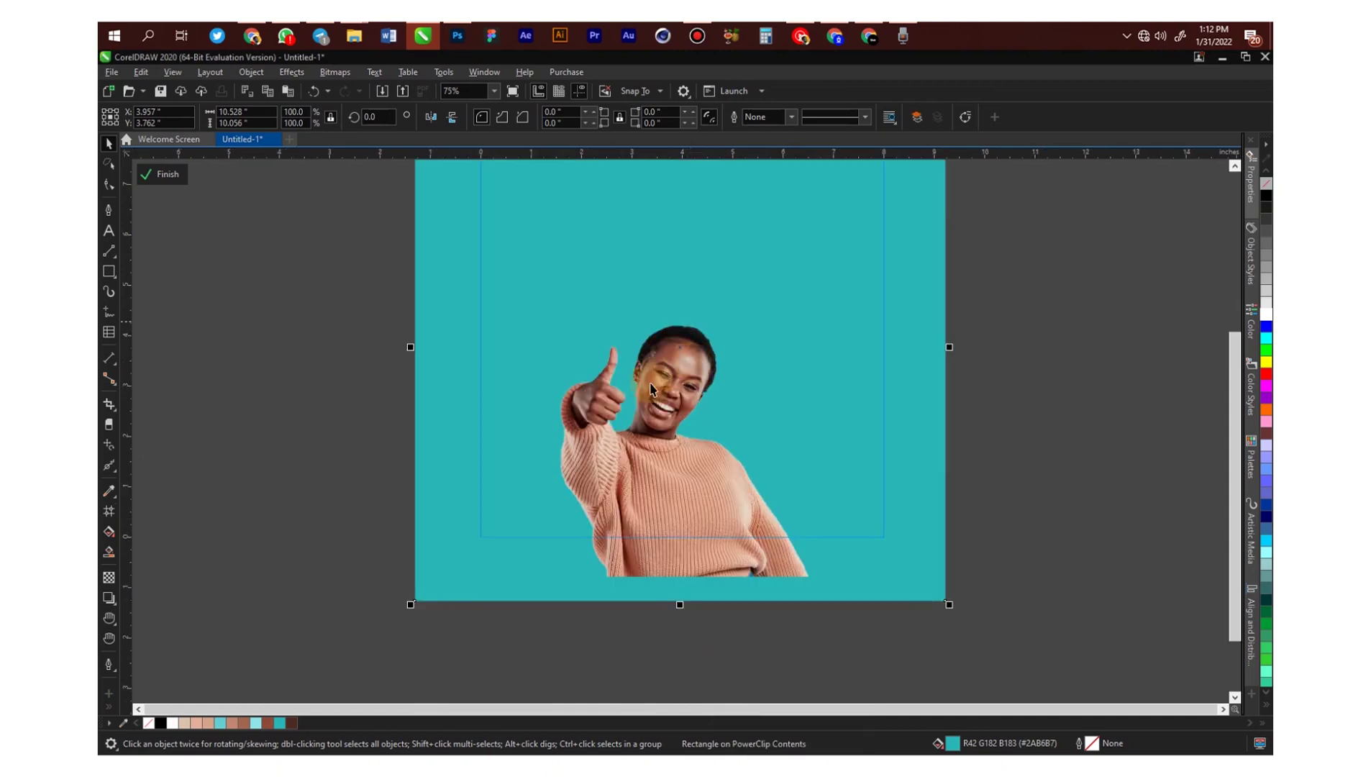
{"action": "scroll", "coordinate": [672, 406], "scroll_direction": "down", "scroll_amount": 2}
{"action": "left_click", "coordinate": [709, 343]}
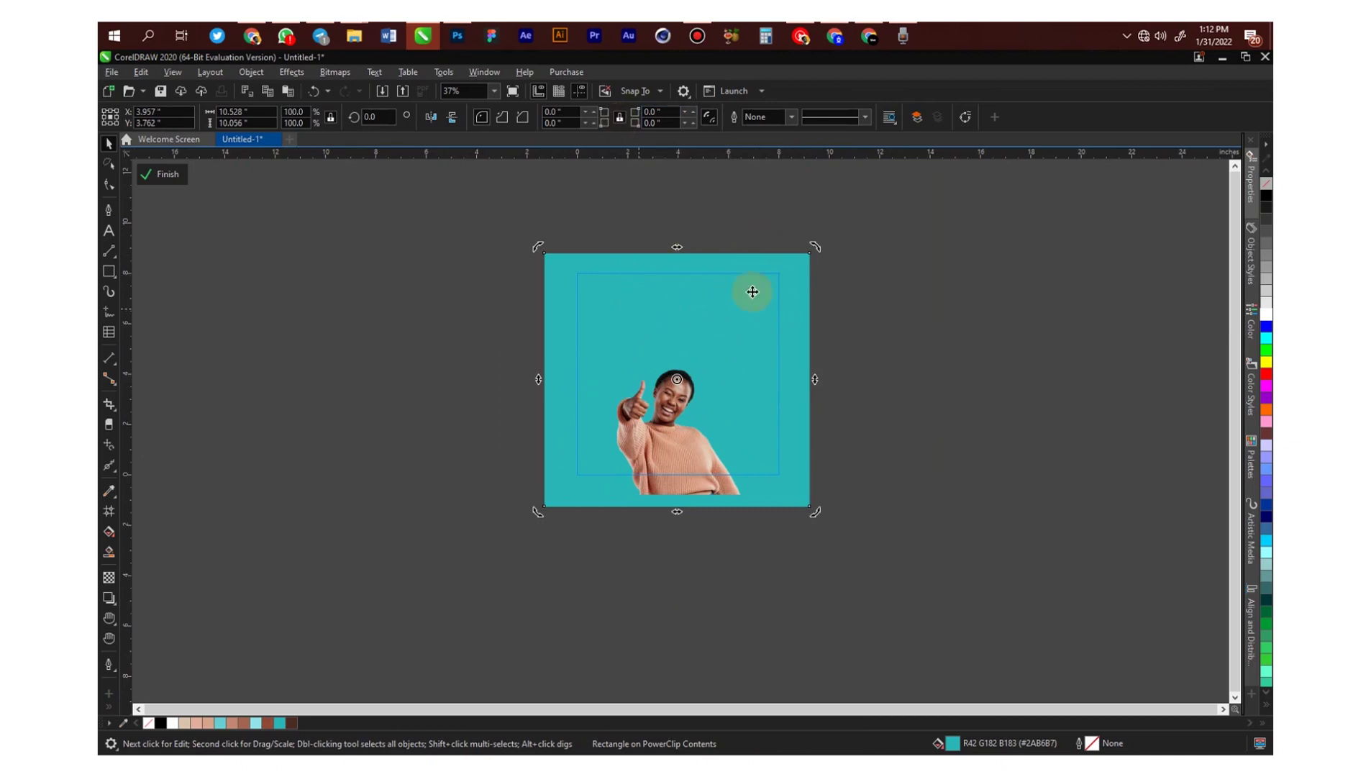
{"action": "scroll", "coordinate": [771, 296], "scroll_direction": "up", "scroll_amount": 2}
{"action": "scroll", "coordinate": [771, 297], "scroll_direction": "down", "scroll_amount": 2}
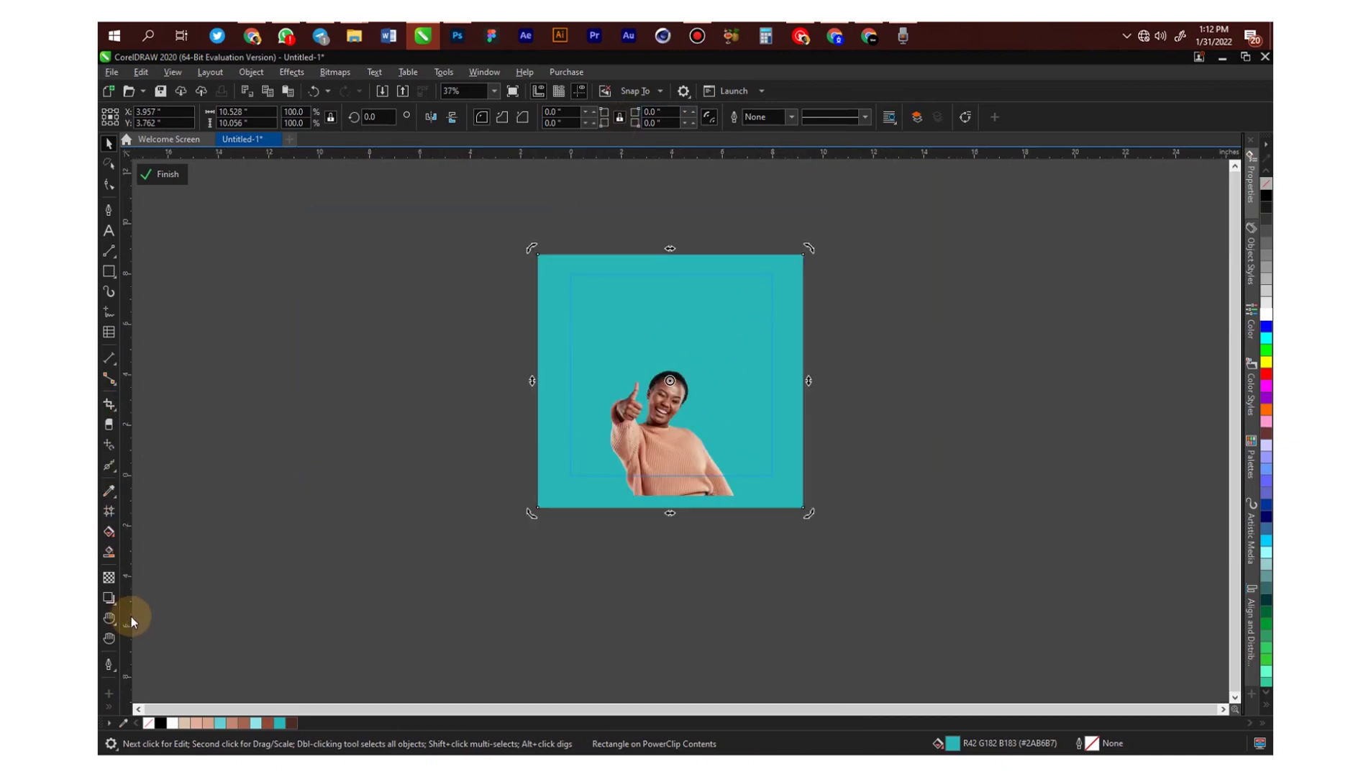
Apply a diagonal fountain fill to the background rectangle from teal at the lower left to the palette's light turquoise at the upper right.
{"action": "left_click", "coordinate": [108, 532]}
{"action": "left_click_drag", "start_coordinate": [554, 499], "coordinate": [757, 284]}
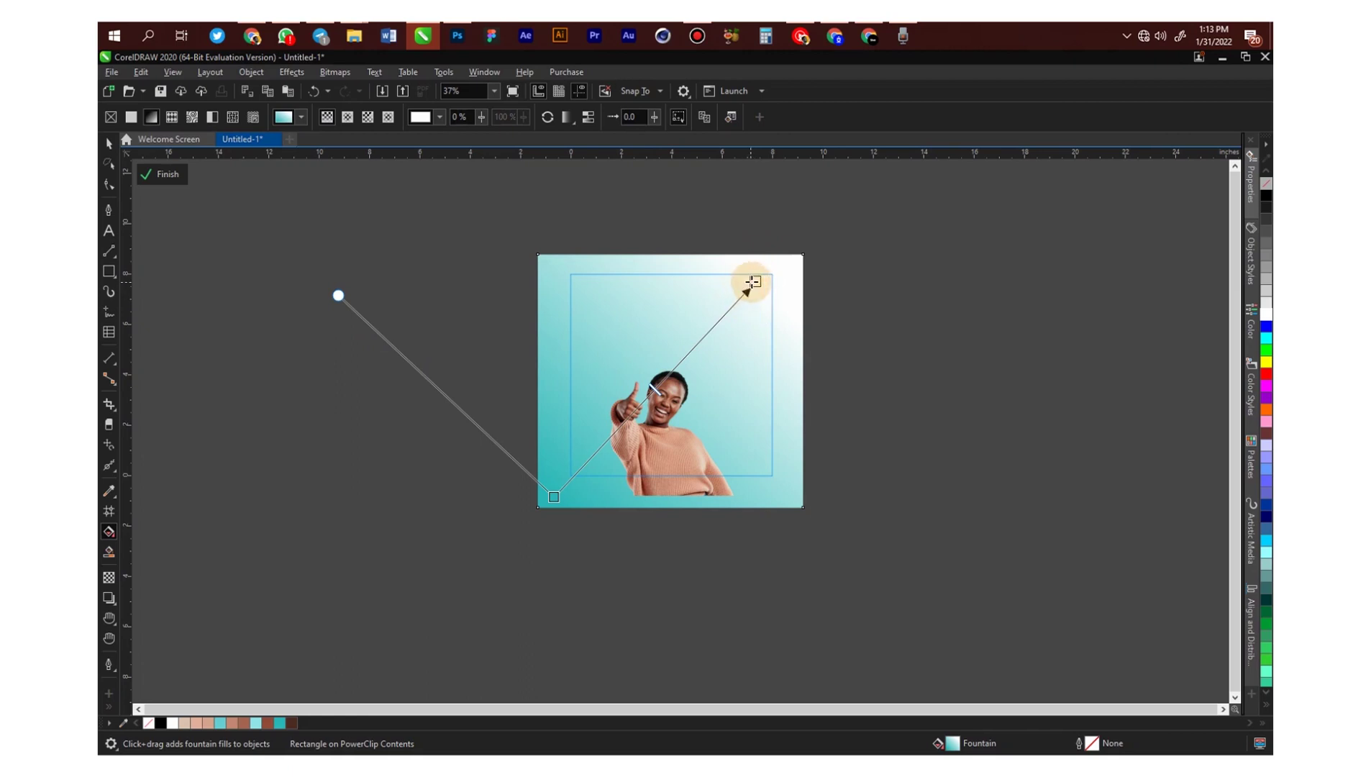
{"action": "left_click", "coordinate": [753, 282]}
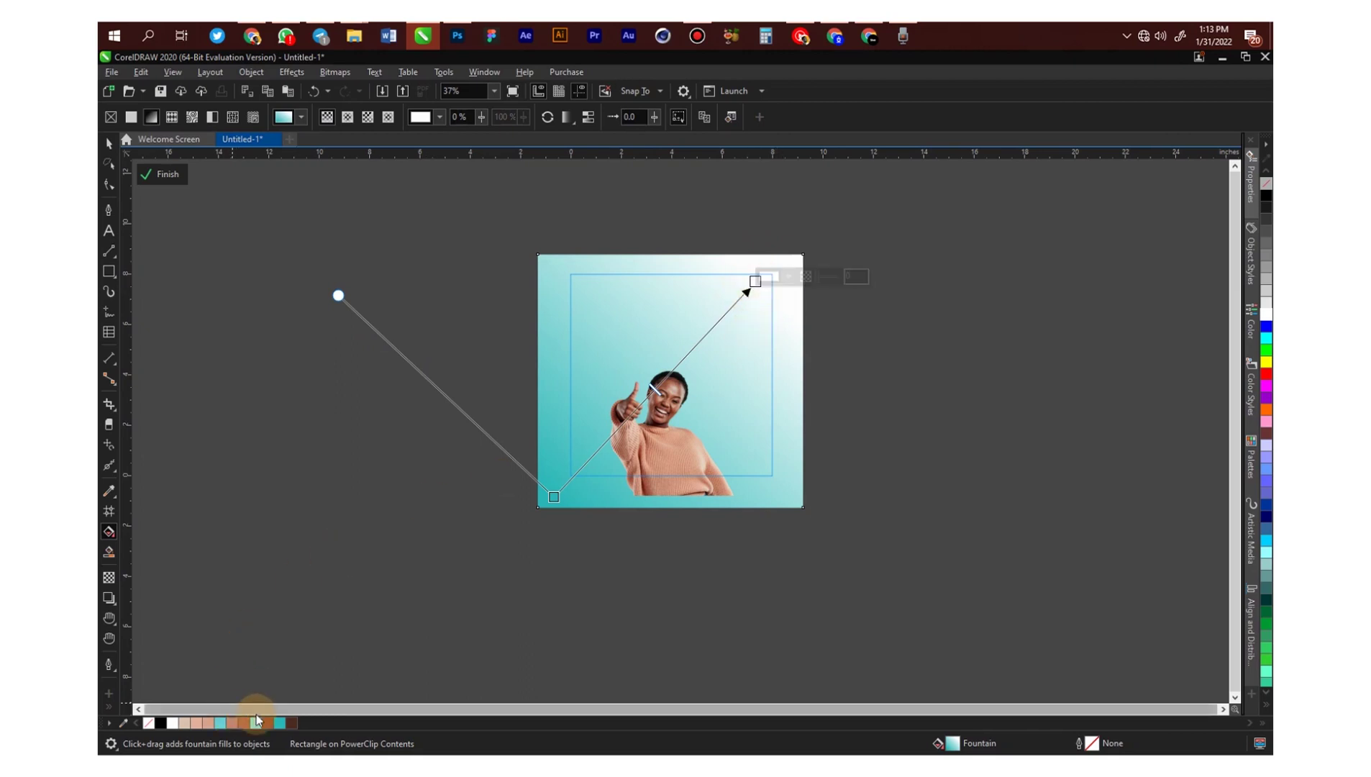
{"action": "left_click", "coordinate": [223, 722]}
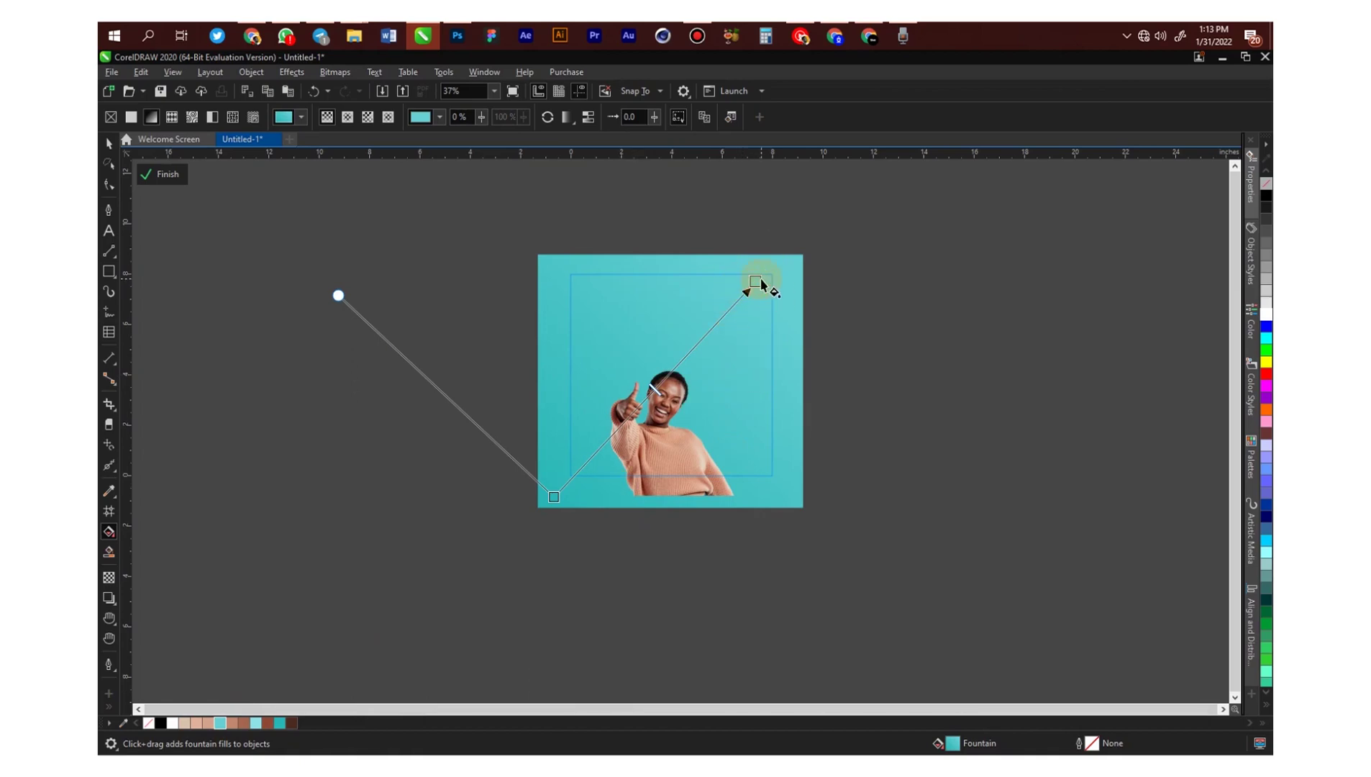
{"action": "scroll", "coordinate": [762, 284], "scroll_direction": "up", "scroll_amount": 2}
{"action": "scroll", "coordinate": [709, 437], "scroll_direction": "down", "scroll_amount": 2}
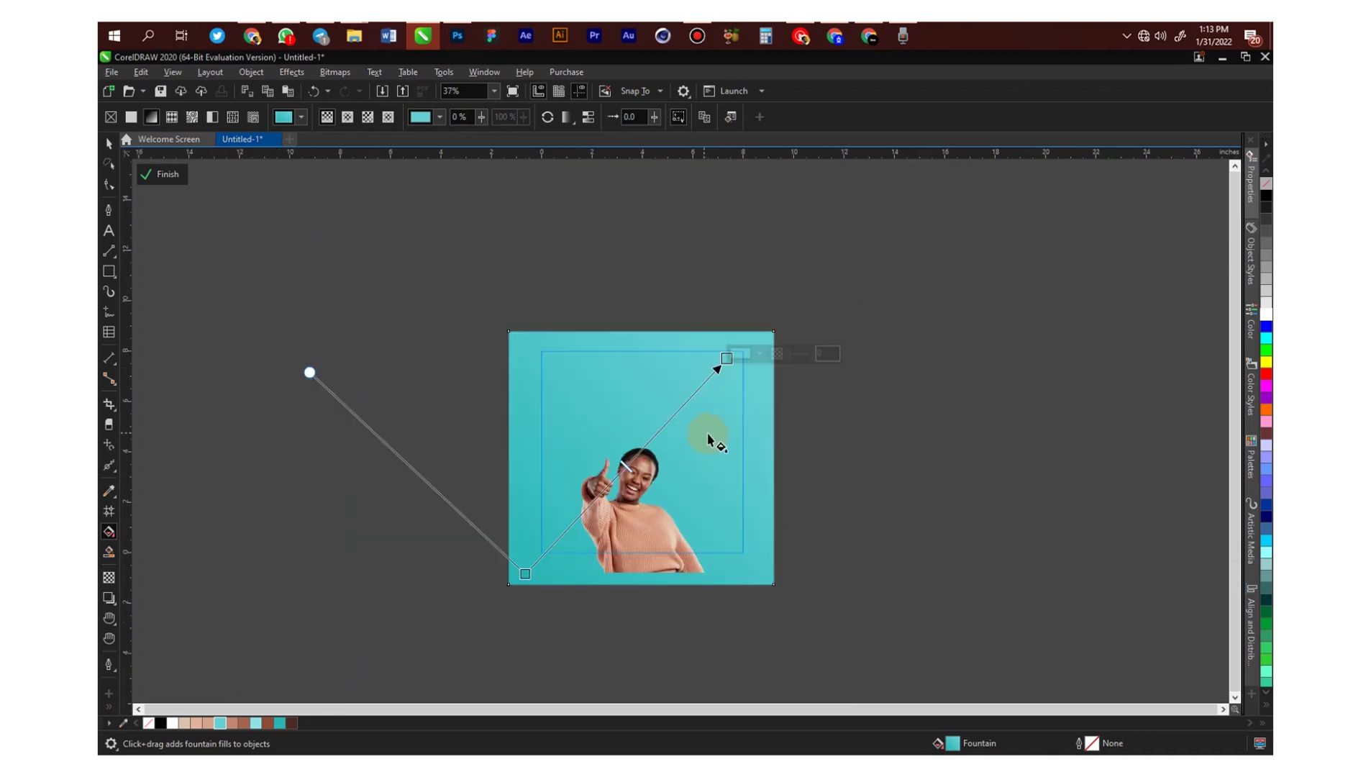
{"action": "key", "text": "space"}
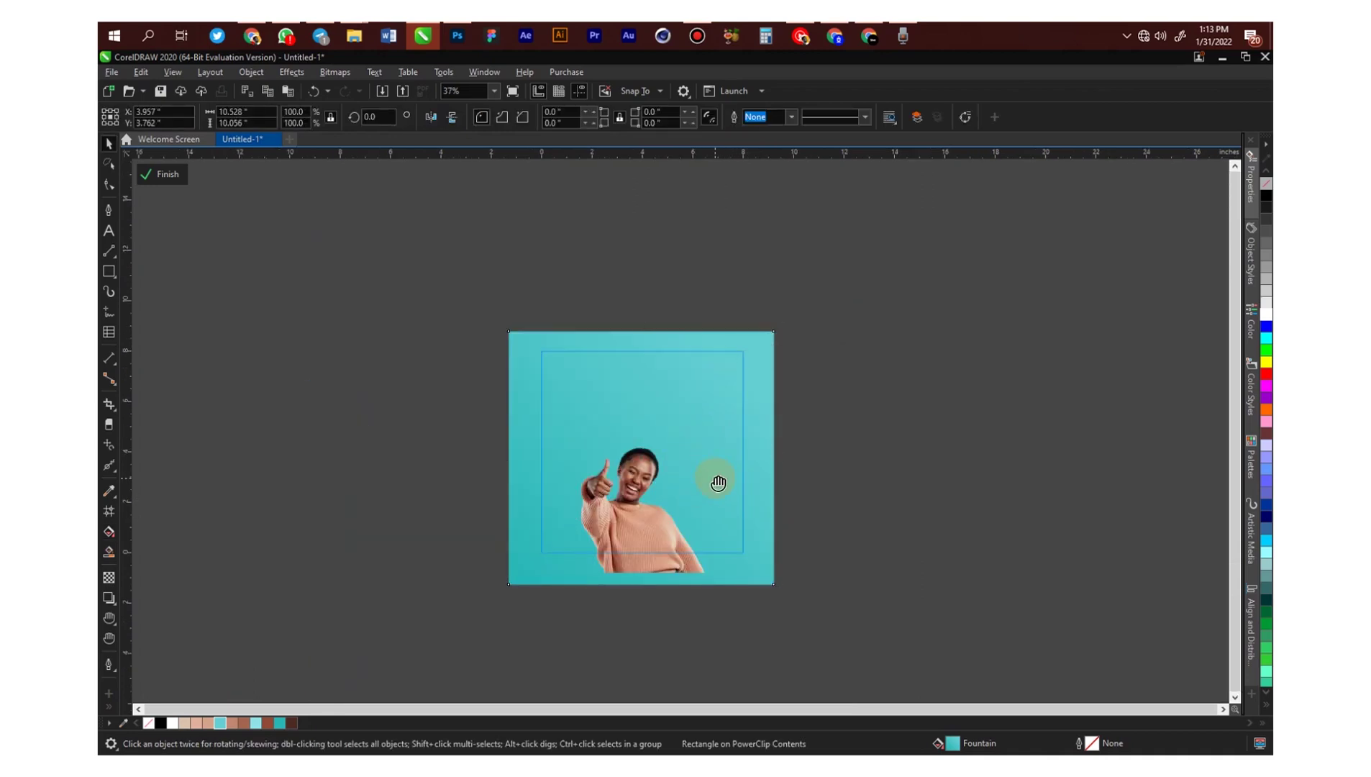
Add Gaussian noise to the background rectangle with level 50, density 50 and the Intensity color mode.
{"action": "left_click_drag", "start_coordinate": [719, 483], "coordinate": [695, 429]}
{"action": "scroll", "coordinate": [640, 361], "scroll_direction": "up", "scroll_amount": 2}
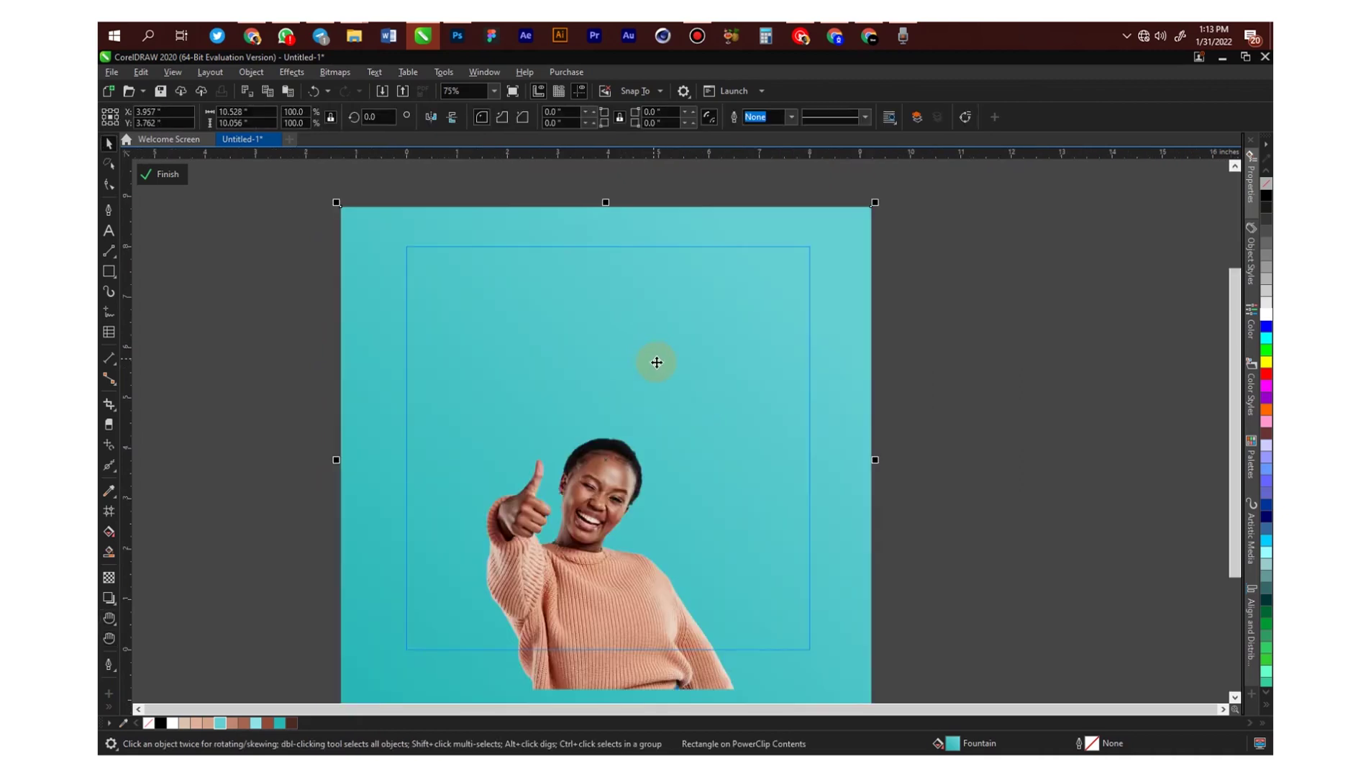
{"action": "key", "text": "h"}
{"action": "left_click_drag", "start_coordinate": [679, 402], "coordinate": [675, 381]}
{"action": "key", "text": "space"}
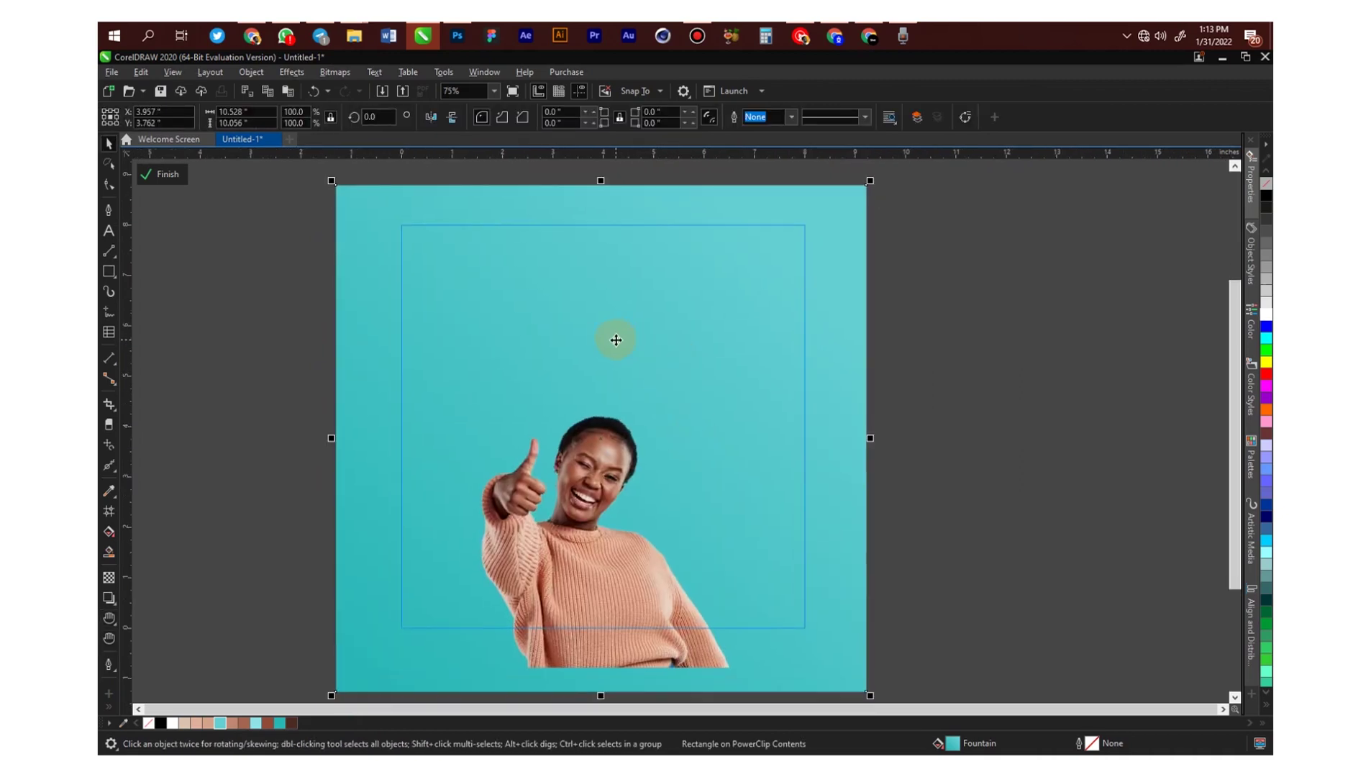
{"action": "left_click", "coordinate": [298, 78]}
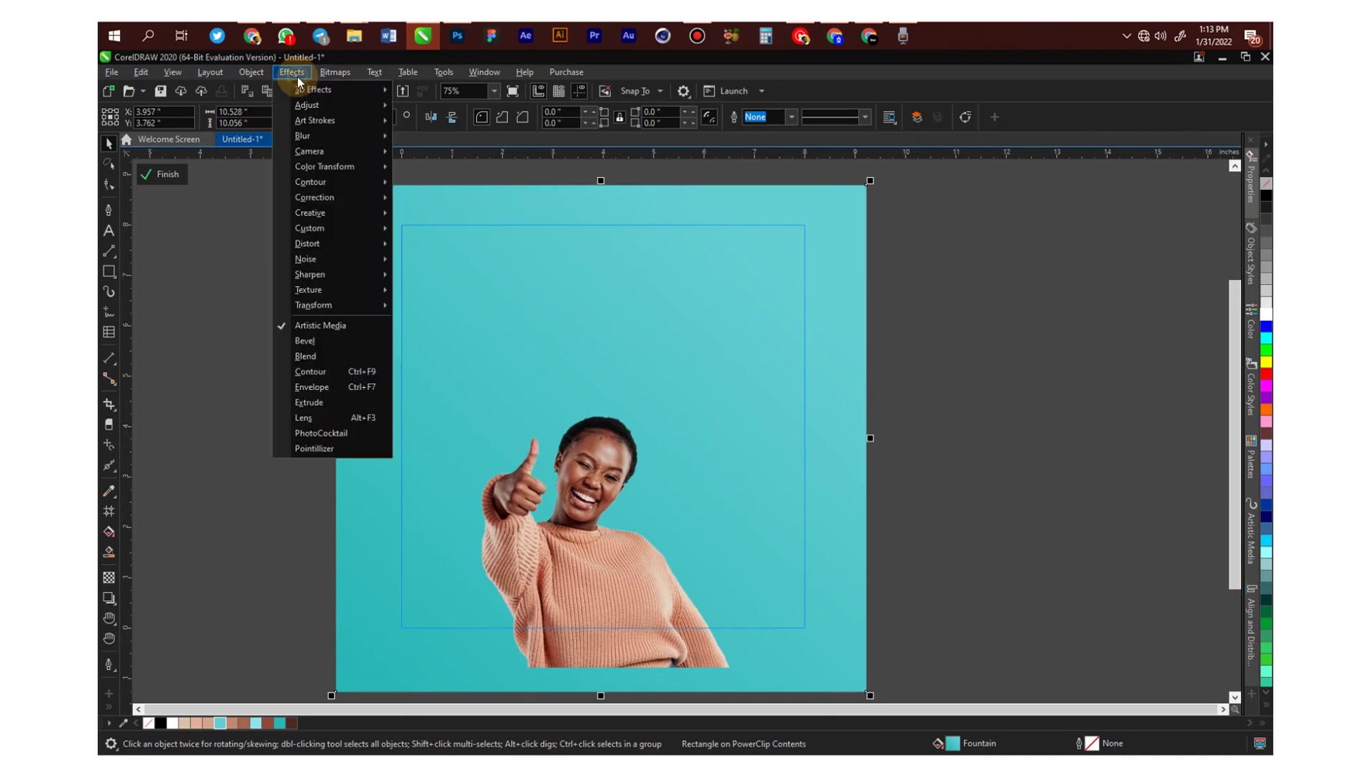
{"action": "left_click", "coordinate": [313, 263]}
{"action": "left_click", "coordinate": [420, 263]}
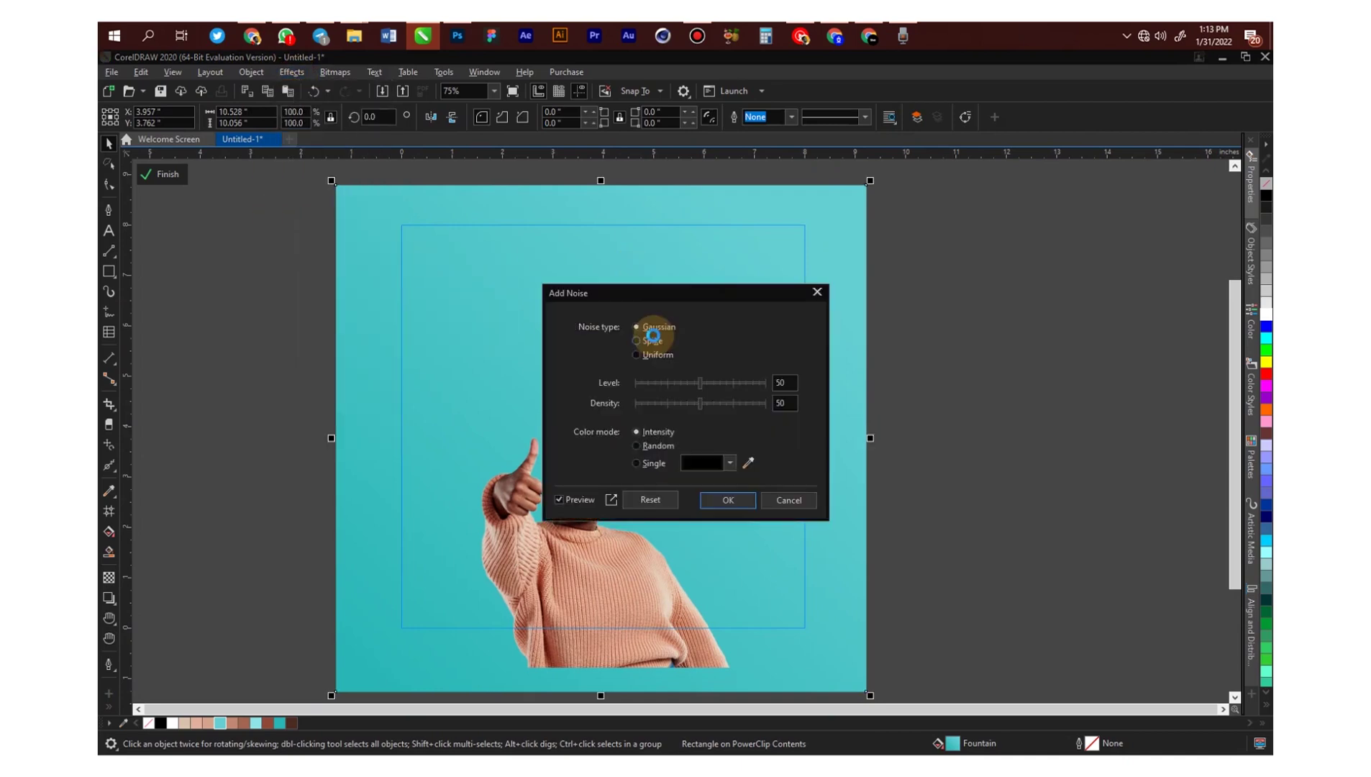
{"action": "left_click", "coordinate": [635, 433]}
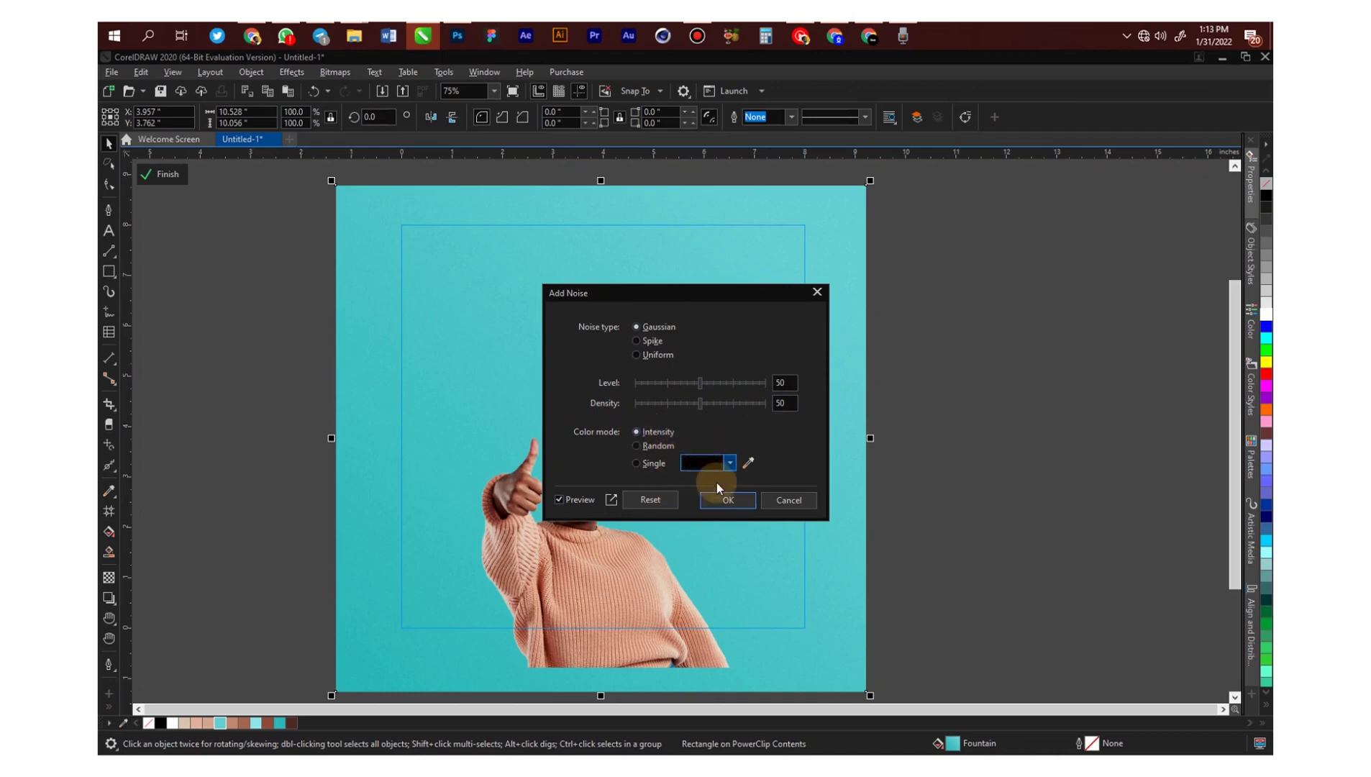
{"action": "left_click", "coordinate": [728, 500]}
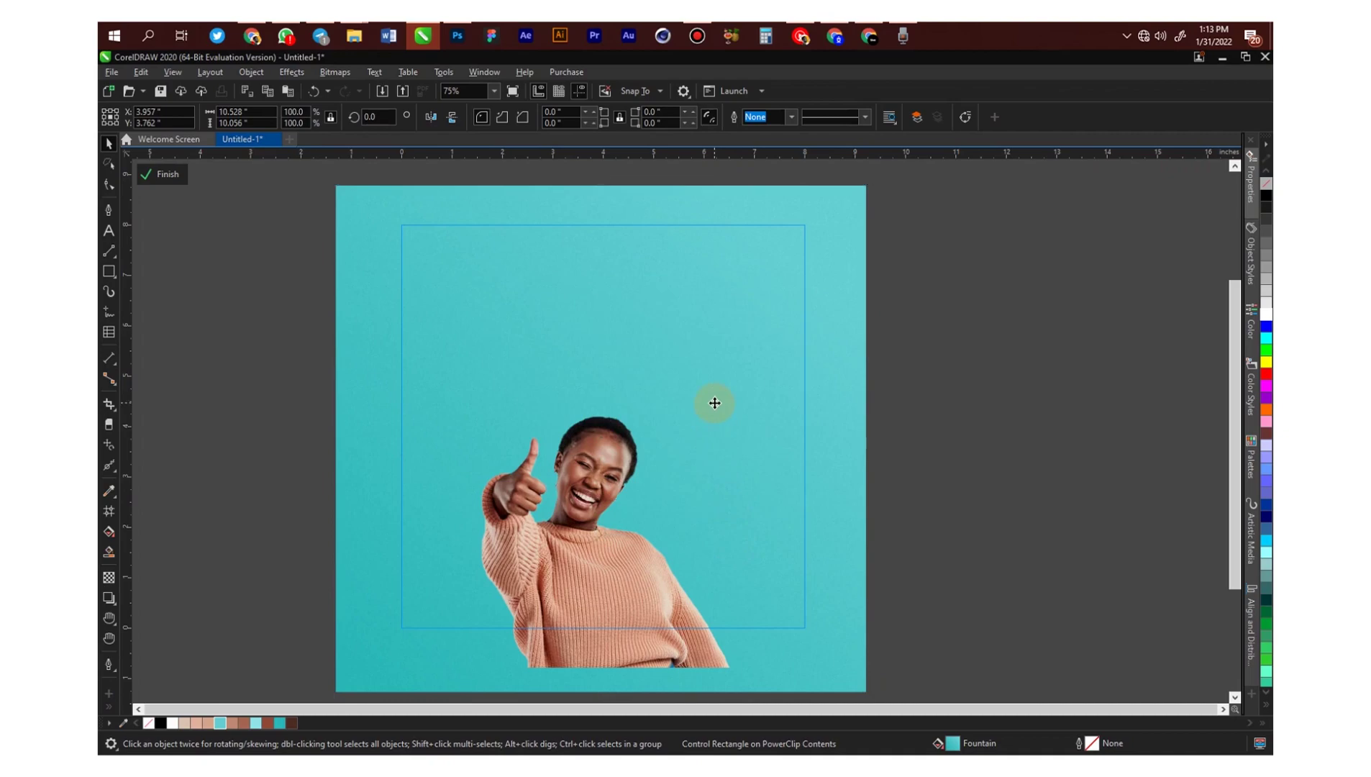
Examine the noise texture of the background rectangle up close and in the whole composition.
{"action": "scroll", "coordinate": [714, 403], "scroll_direction": "down", "scroll_amount": 2}
{"action": "scroll", "coordinate": [613, 358], "scroll_direction": "up", "scroll_amount": 8}
{"action": "scroll", "coordinate": [615, 336], "scroll_direction": "down", "scroll_amount": 8}
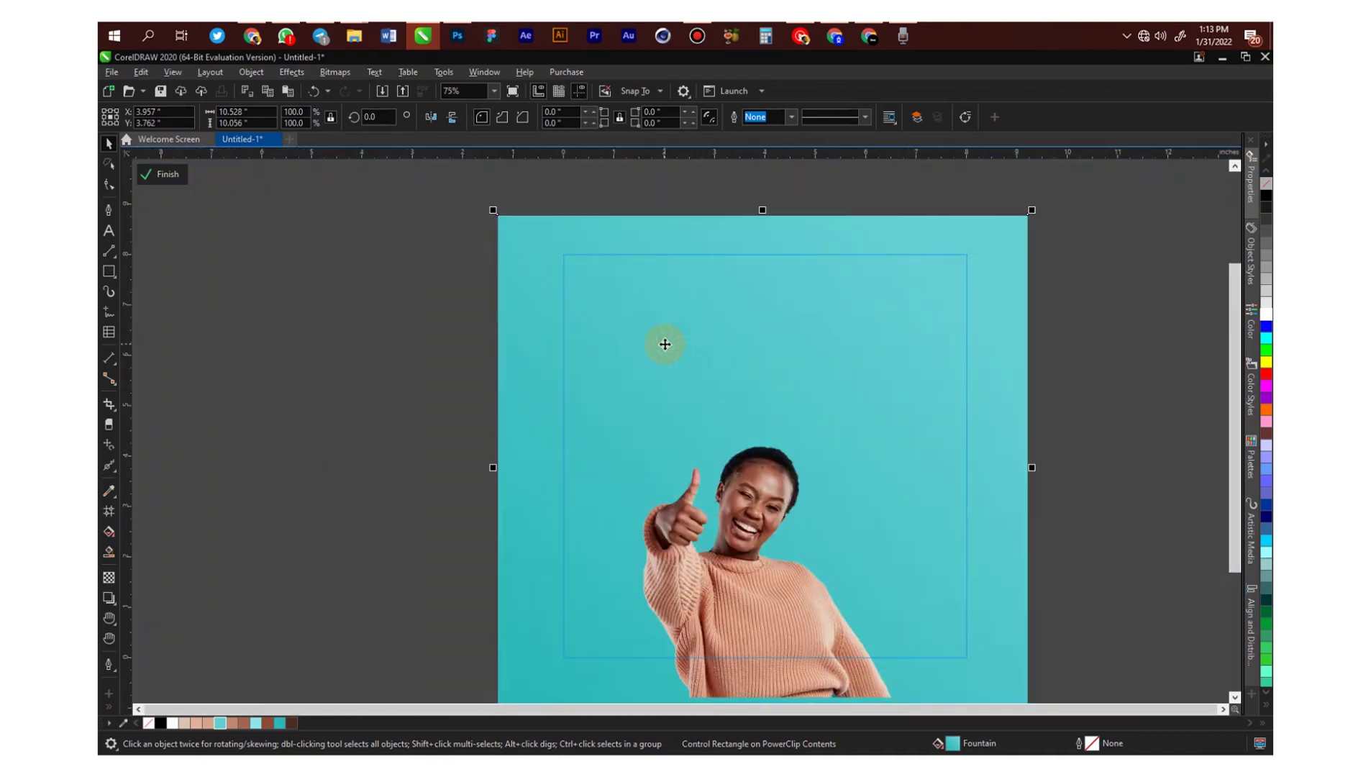
{"action": "scroll", "coordinate": [664, 345], "scroll_direction": "down", "scroll_amount": 1}
{"action": "key", "text": "h"}
{"action": "left_click_drag", "start_coordinate": [744, 362], "coordinate": [680, 438]}
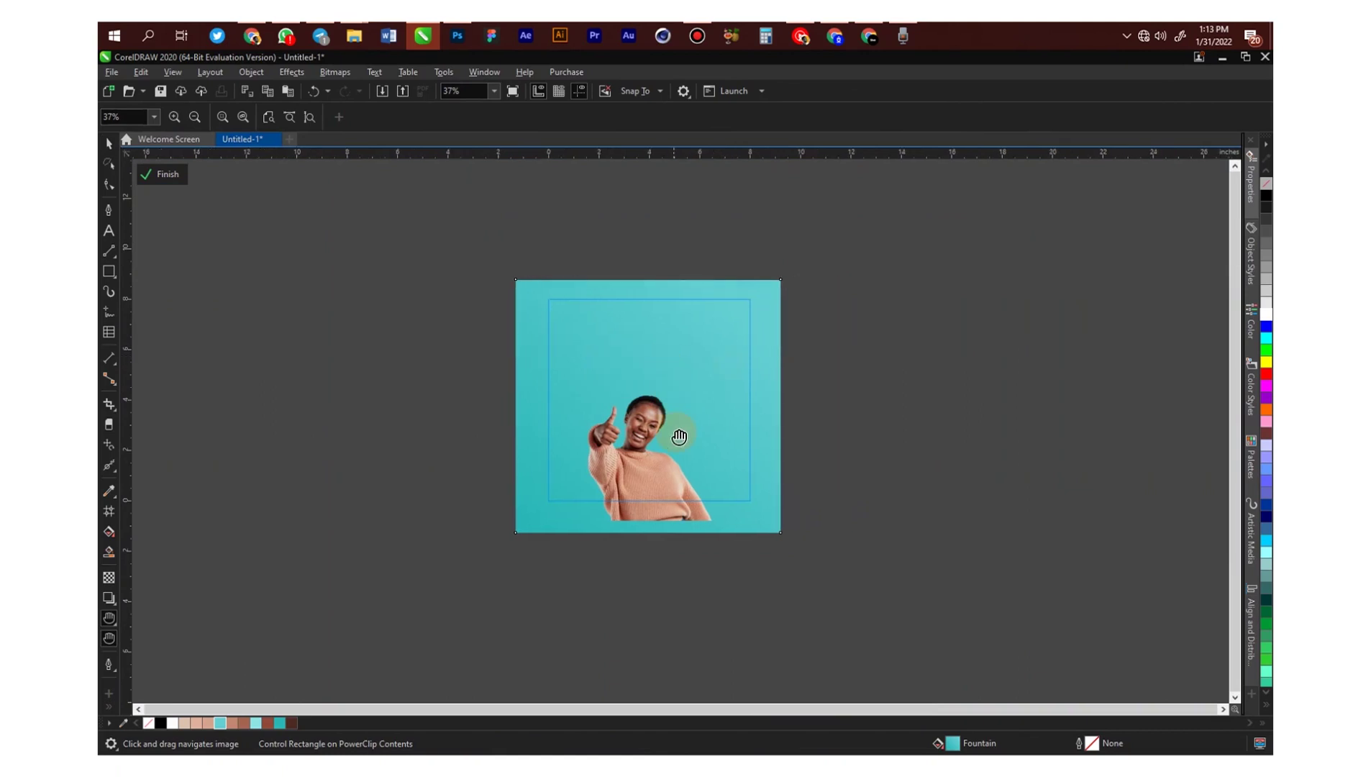
{"action": "key", "text": "space"}
{"action": "left_click", "coordinate": [732, 356]}
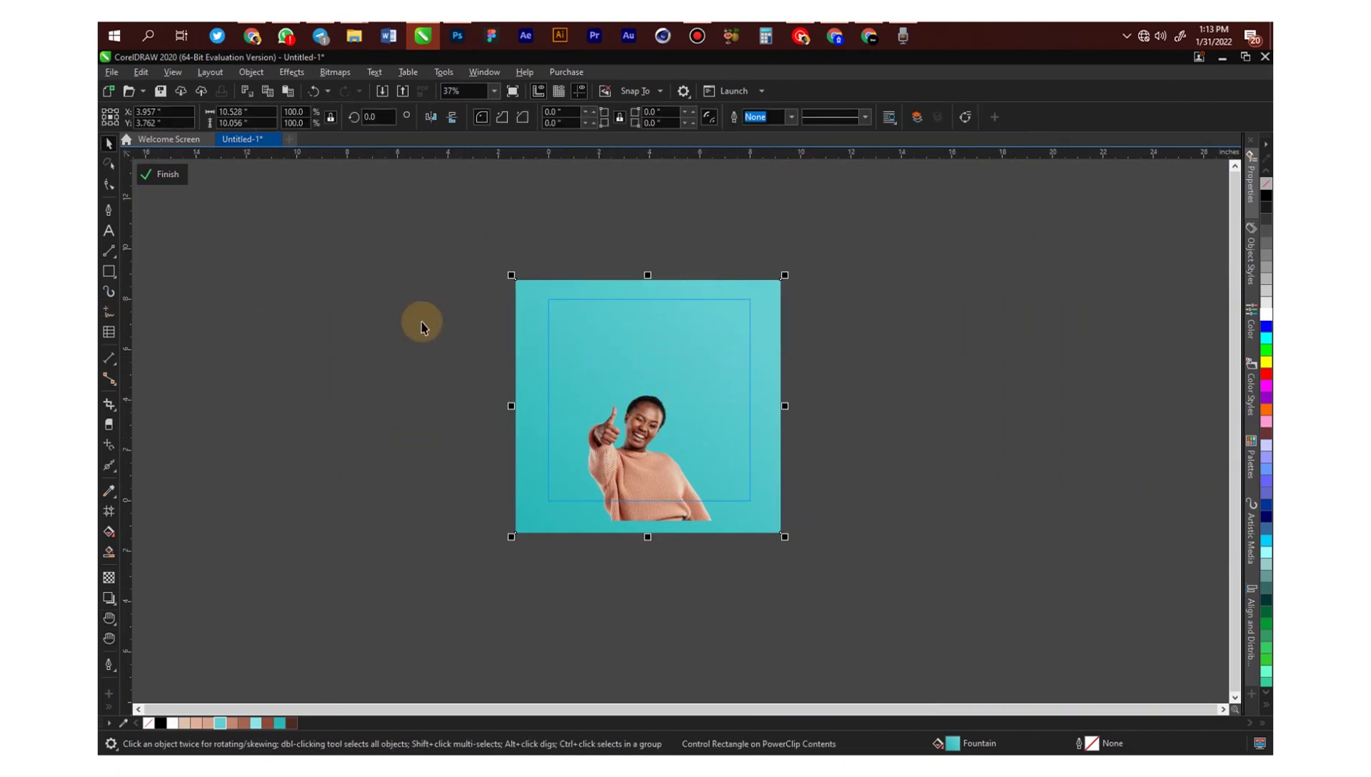
{"action": "key", "text": "space"}
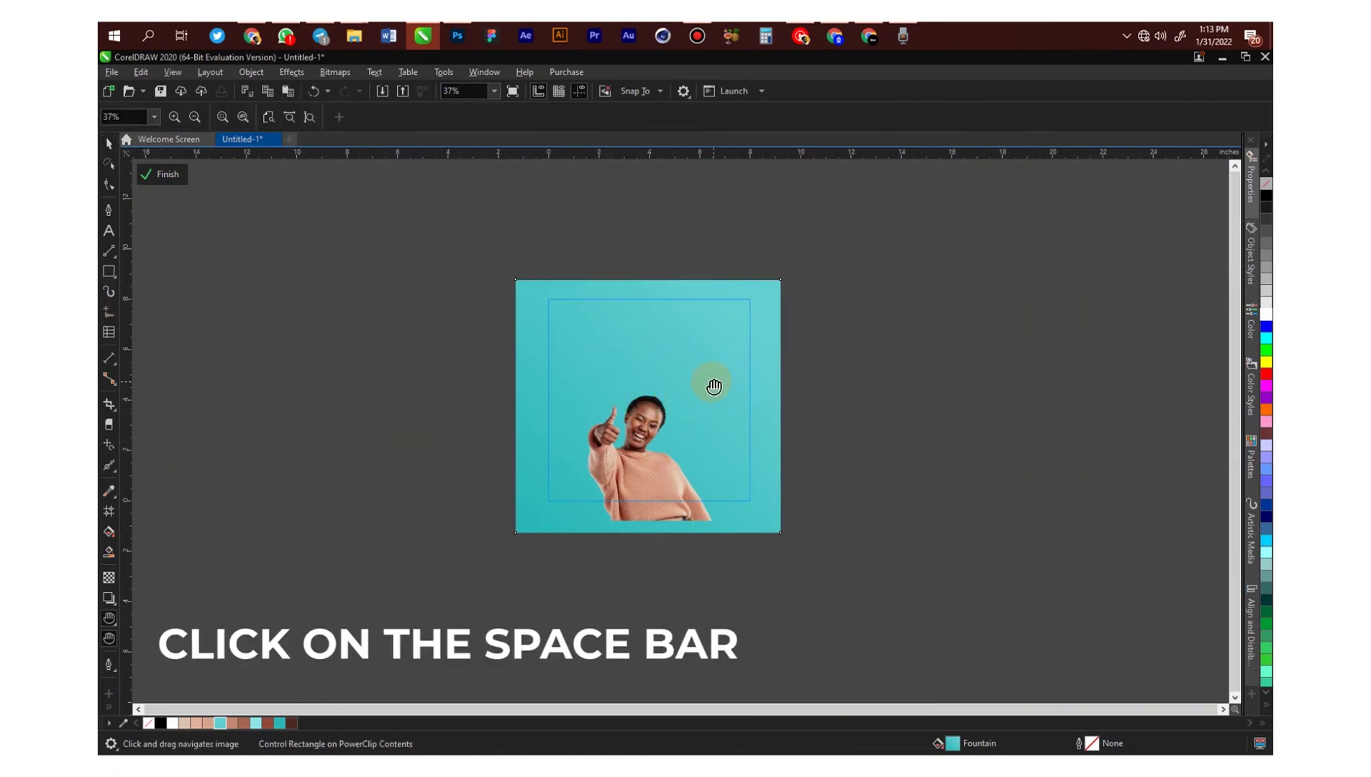
{"action": "left_click_drag", "start_coordinate": [640, 359], "coordinate": [627, 318]}
{"action": "key", "text": "space"}
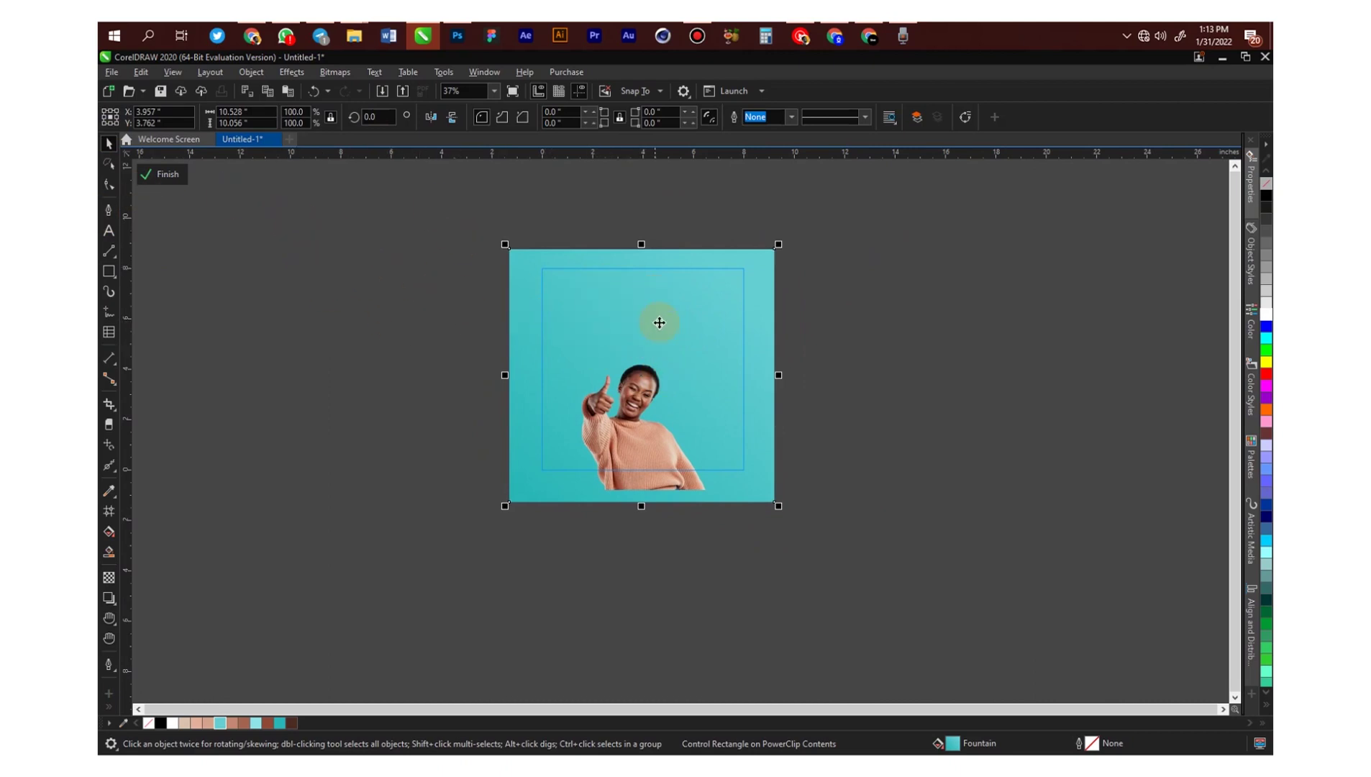
Enlarge the photo proportionally to about 133% and move it down and left so that its lower edge extends past the background.
{"action": "scroll", "coordinate": [666, 353], "scroll_direction": "up", "scroll_amount": 2}
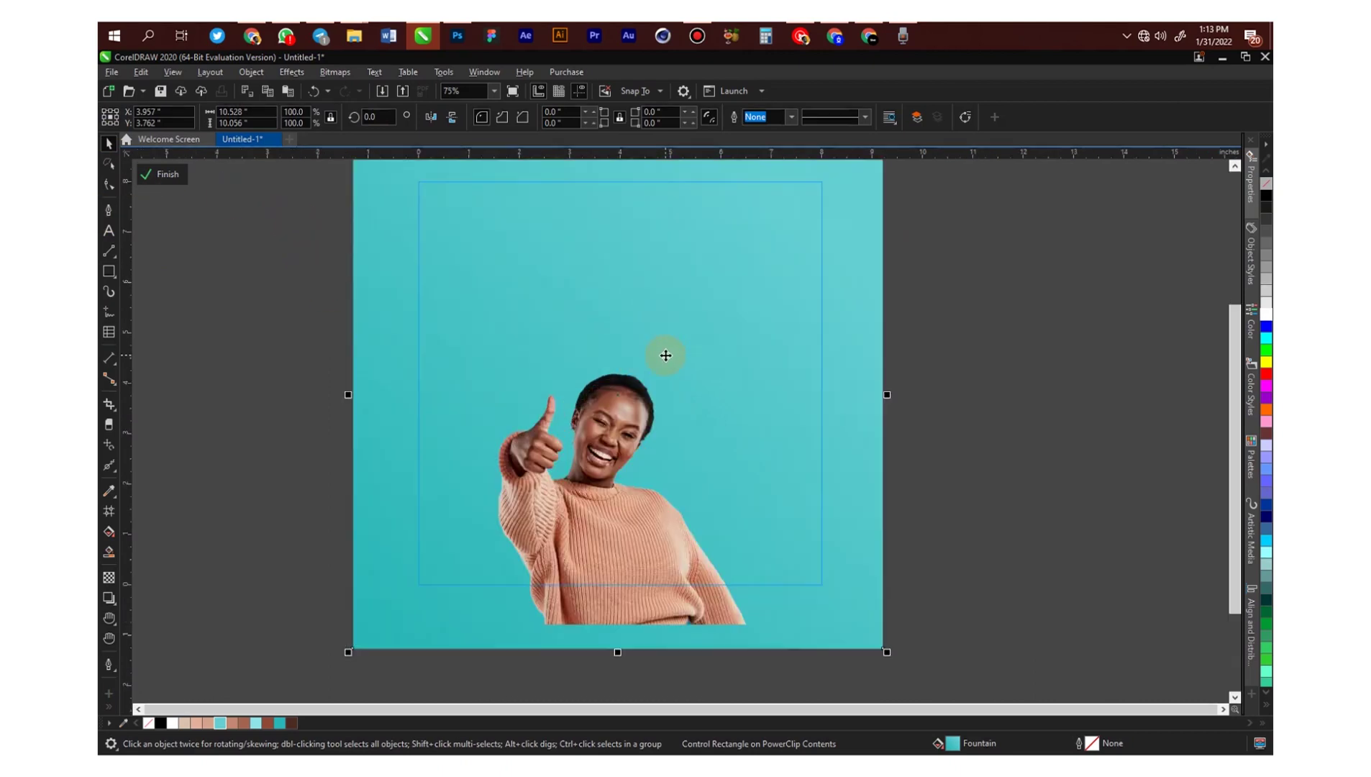
{"action": "left_click", "coordinate": [649, 409]}
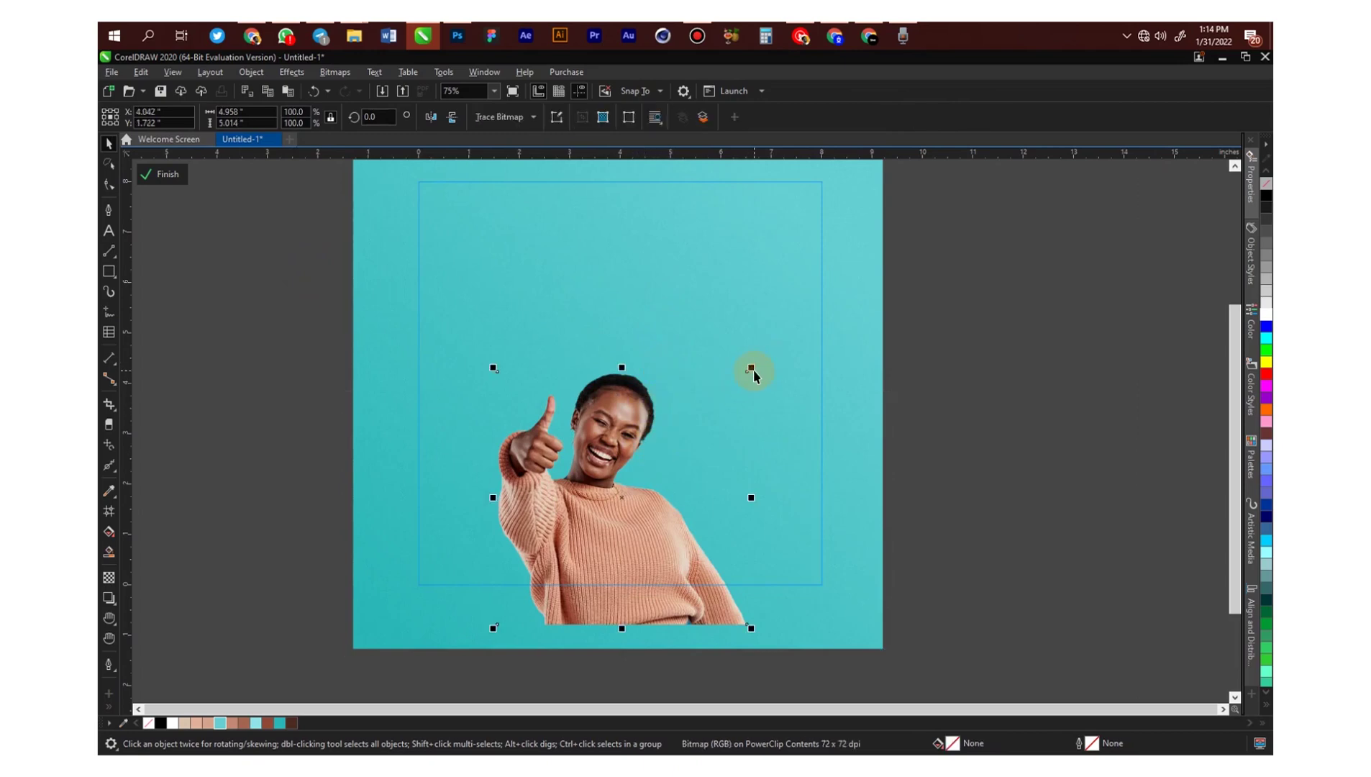
{"action": "left_click_drag", "start_coordinate": [754, 371], "coordinate": [834, 286]}
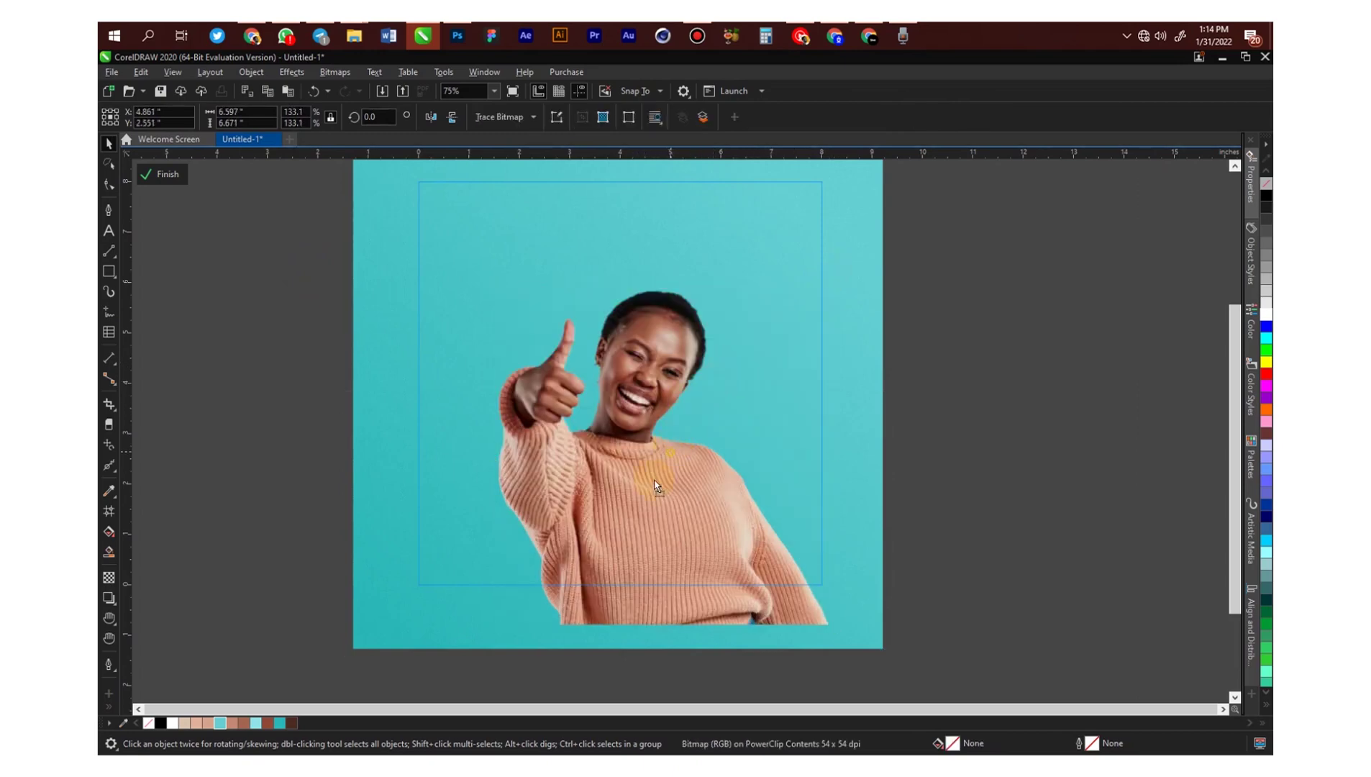
{"action": "left_click_drag", "start_coordinate": [666, 468], "coordinate": [648, 507]}
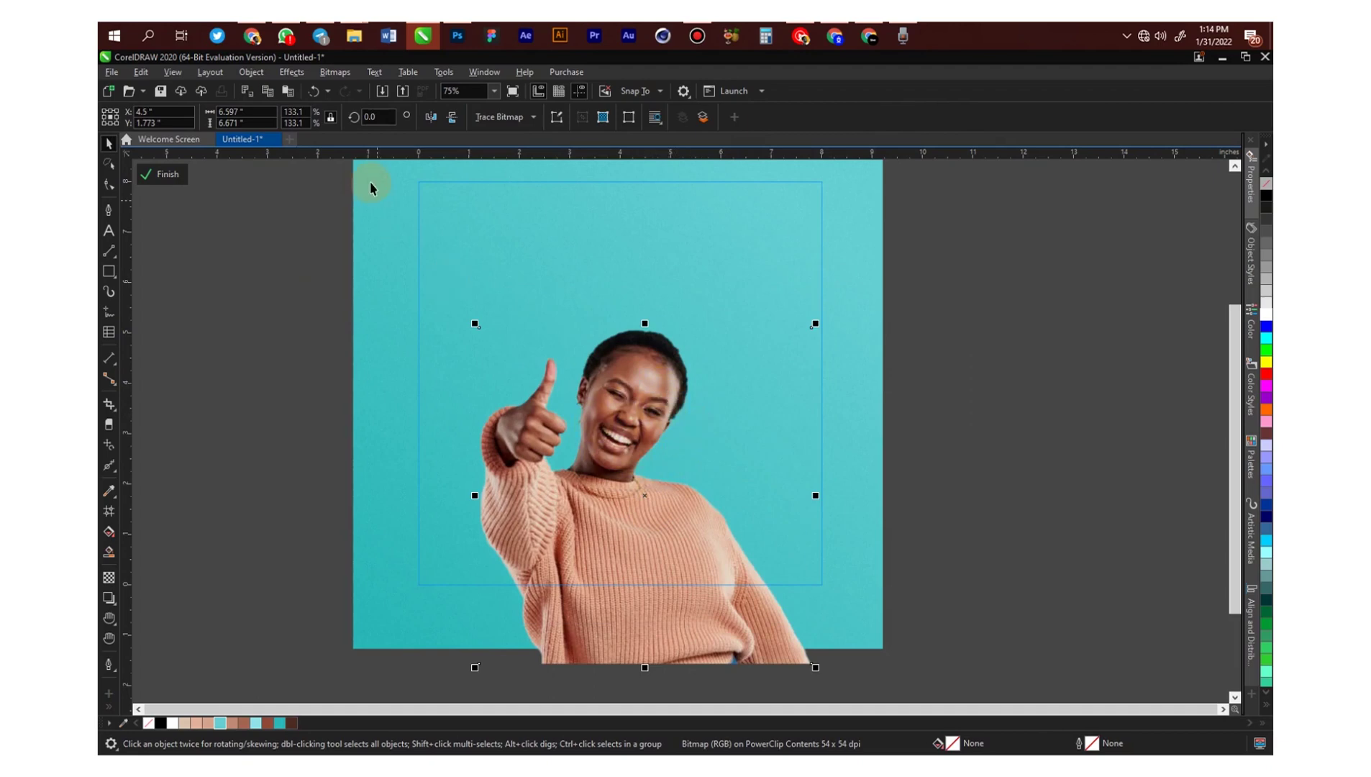
Apply the Sharpen effect to the photo inside the PowerClip.
{"action": "left_click", "coordinate": [292, 73]}
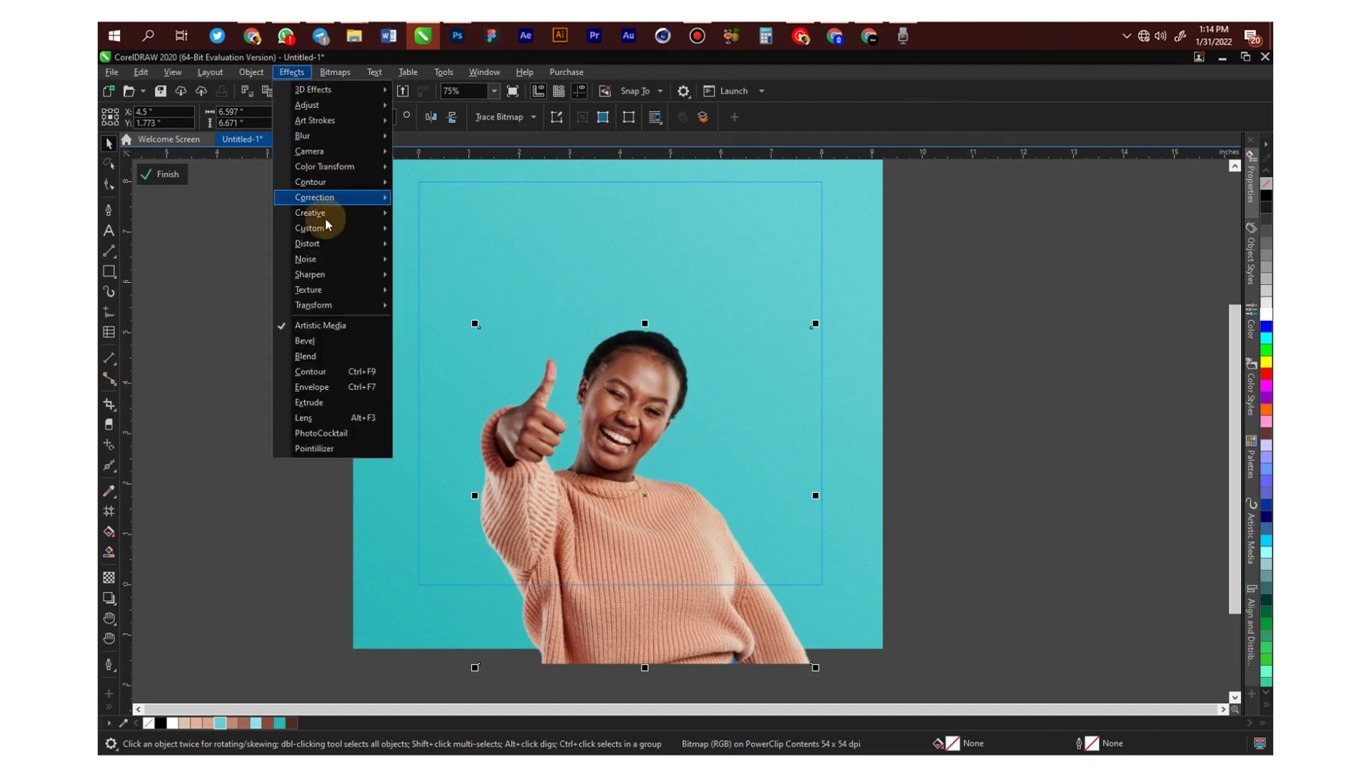
{"action": "mouse_move", "coordinate": [326, 274]}
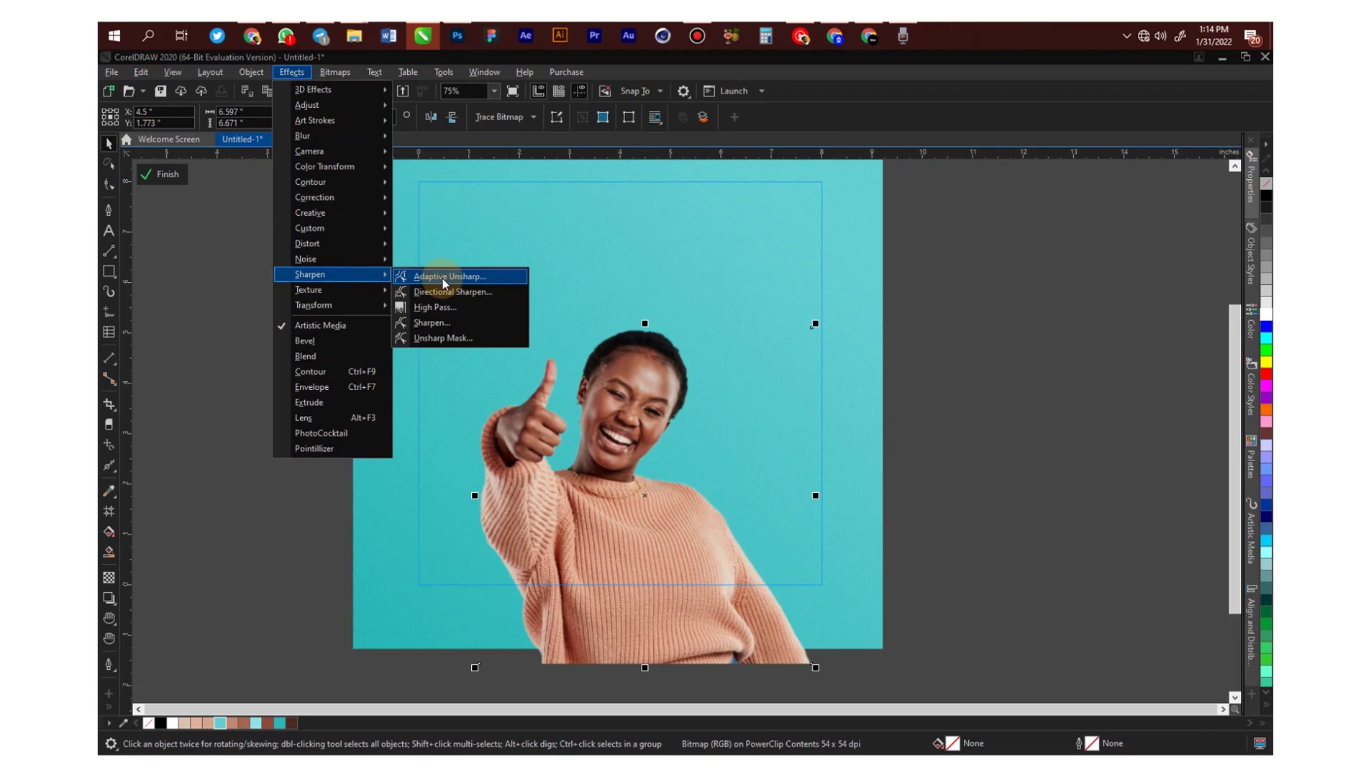
{"action": "left_click", "coordinate": [443, 324]}
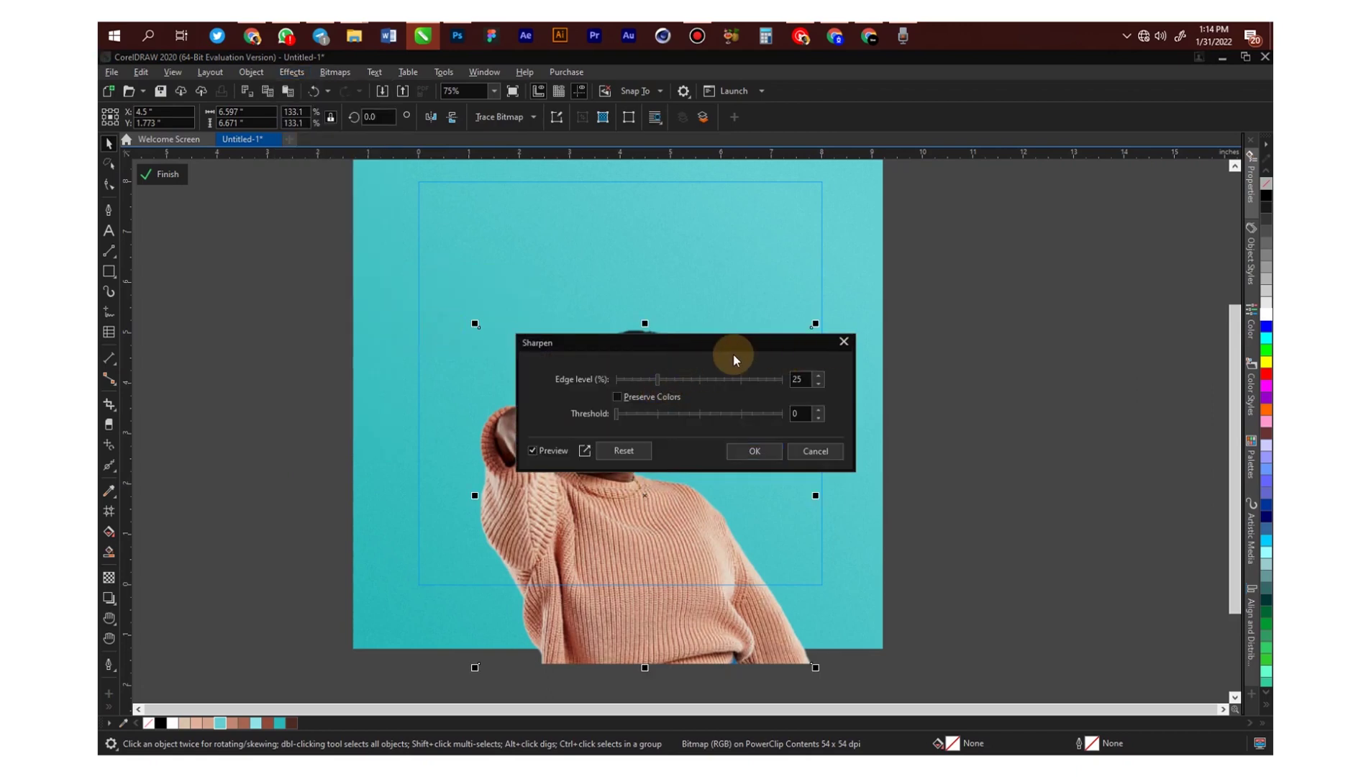
{"action": "left_click_drag", "start_coordinate": [725, 350], "coordinate": [958, 235]}
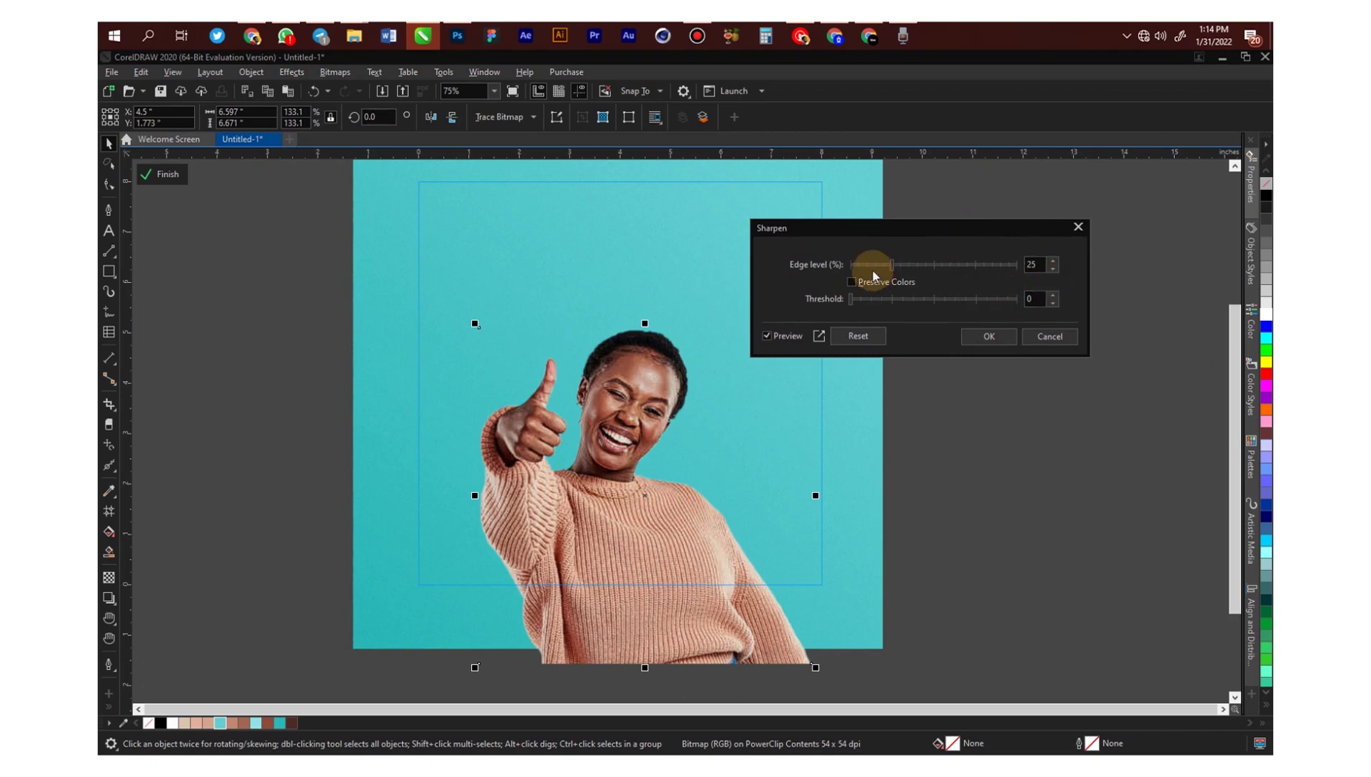
{"action": "left_click", "coordinate": [874, 266]}
{"action": "left_click", "coordinate": [993, 337]}
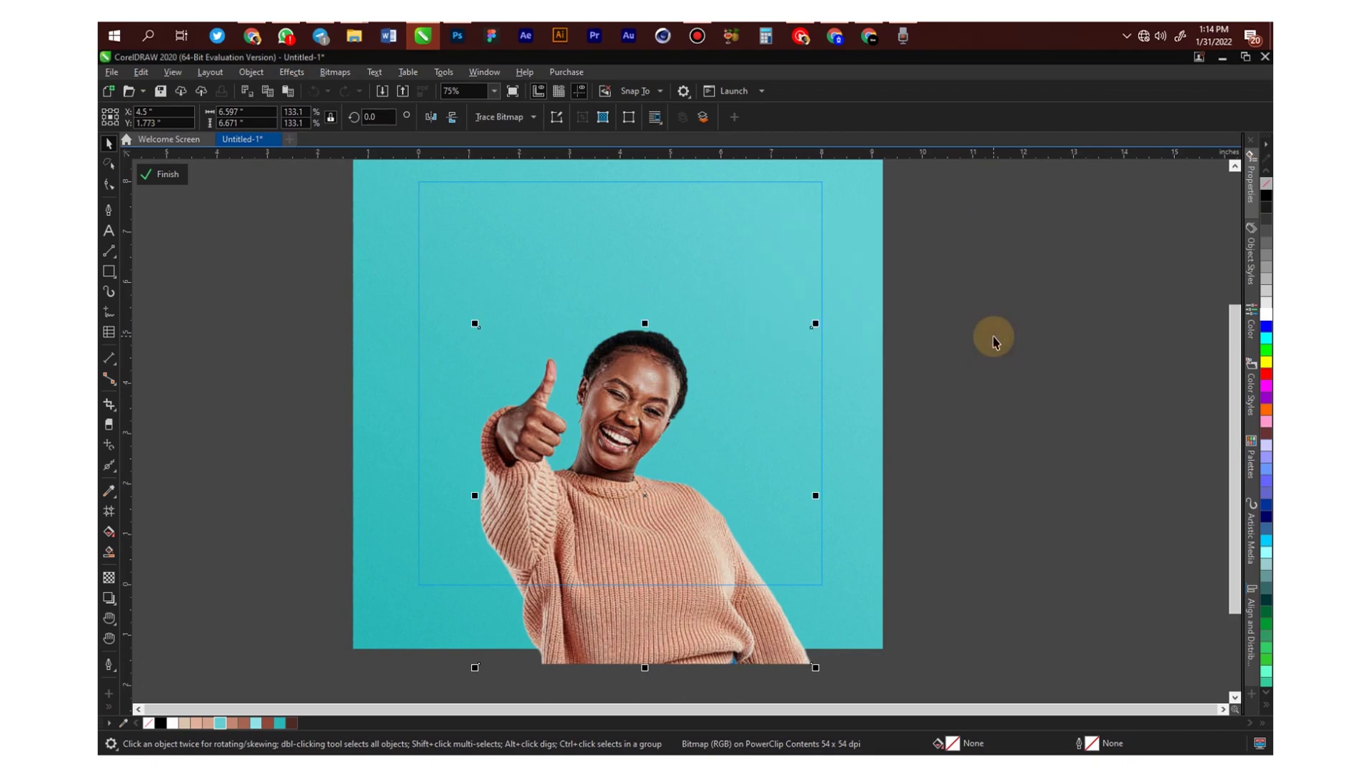
Convert the photo to a 300 dpi RGB Color (24-bit) bitmap with anti-aliasing and a transparent background.
{"action": "left_click", "coordinate": [337, 74]}
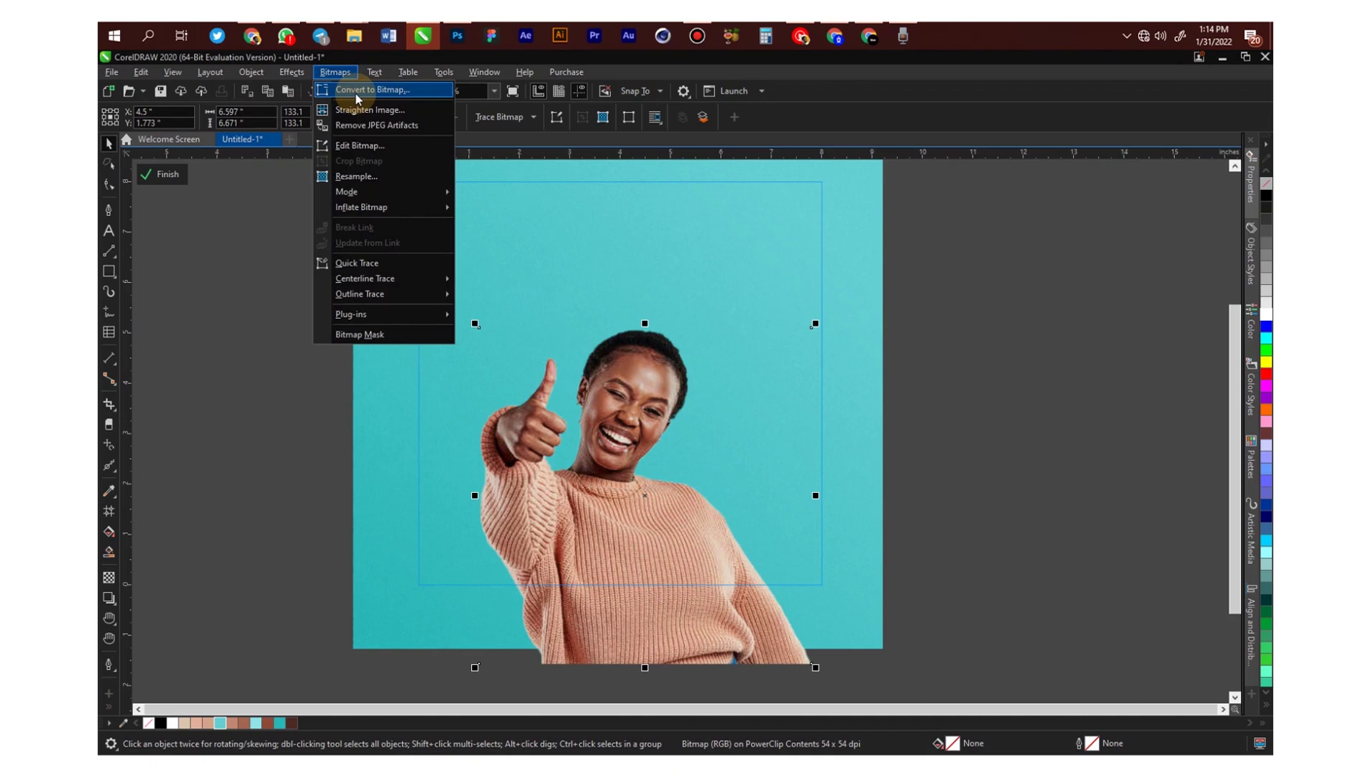
{"action": "left_click", "coordinate": [356, 97]}
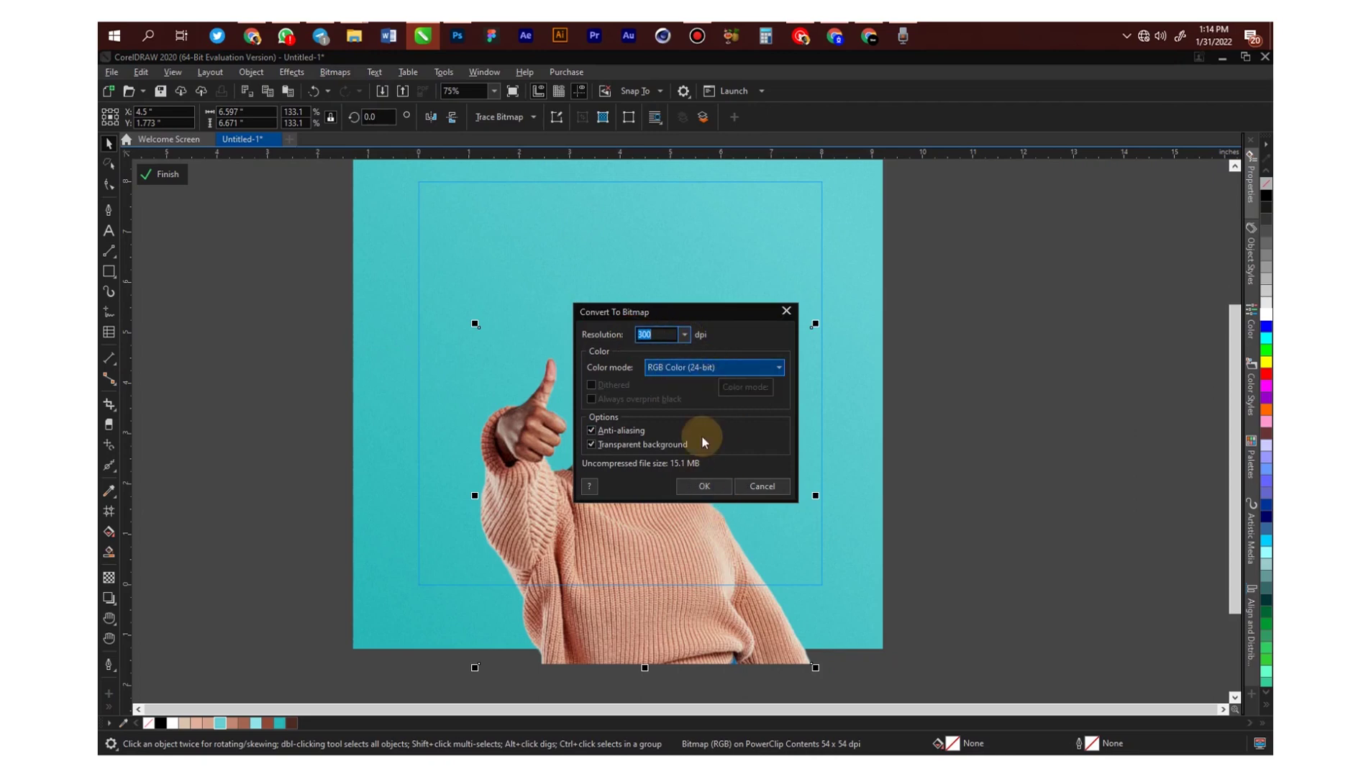
{"action": "left_click", "coordinate": [704, 486]}
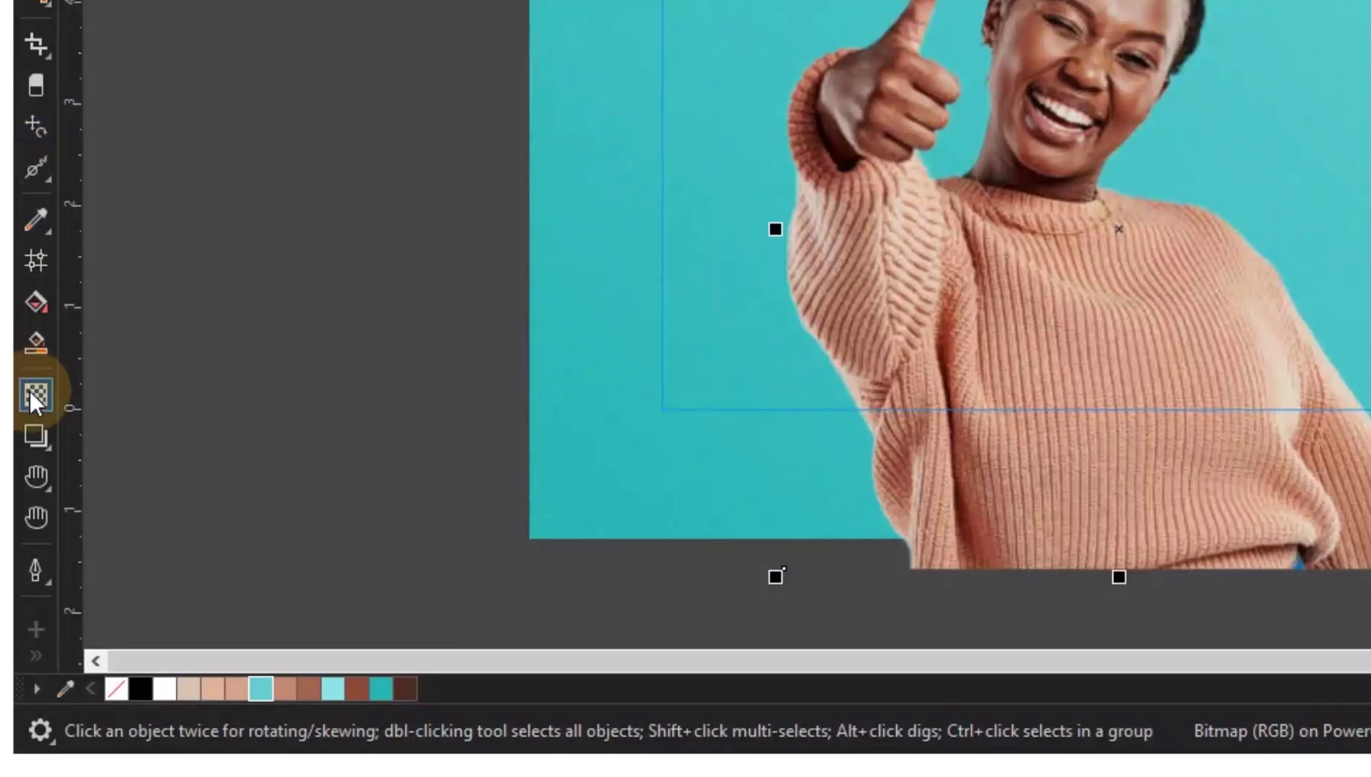
Add a Multiply drop shadow at 50 opacity from the photo's center toward the lower left, feather it to 44, and finish editing the PowerClip.
{"action": "left_click", "coordinate": [34, 435]}
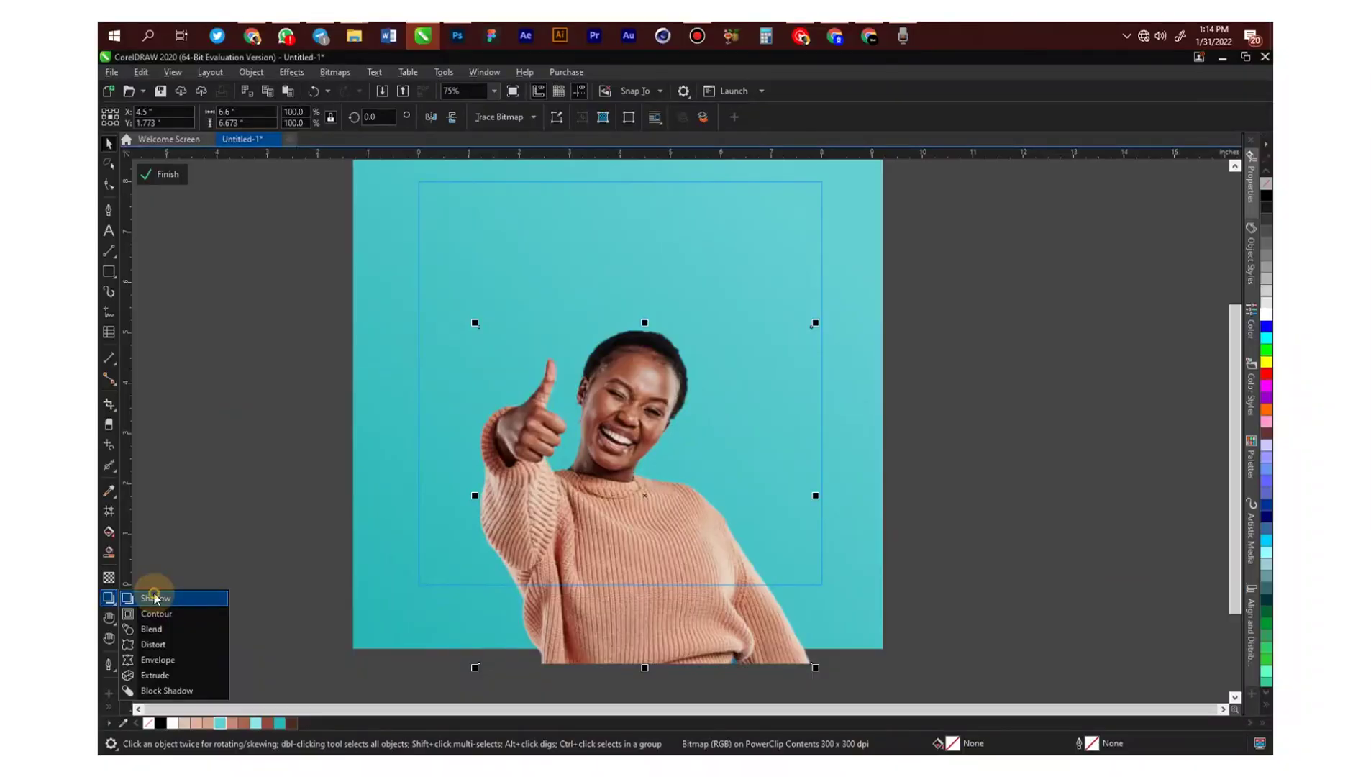
{"action": "left_click", "coordinate": [129, 437]}
{"action": "left_click_drag", "start_coordinate": [644, 495], "coordinate": [396, 621]}
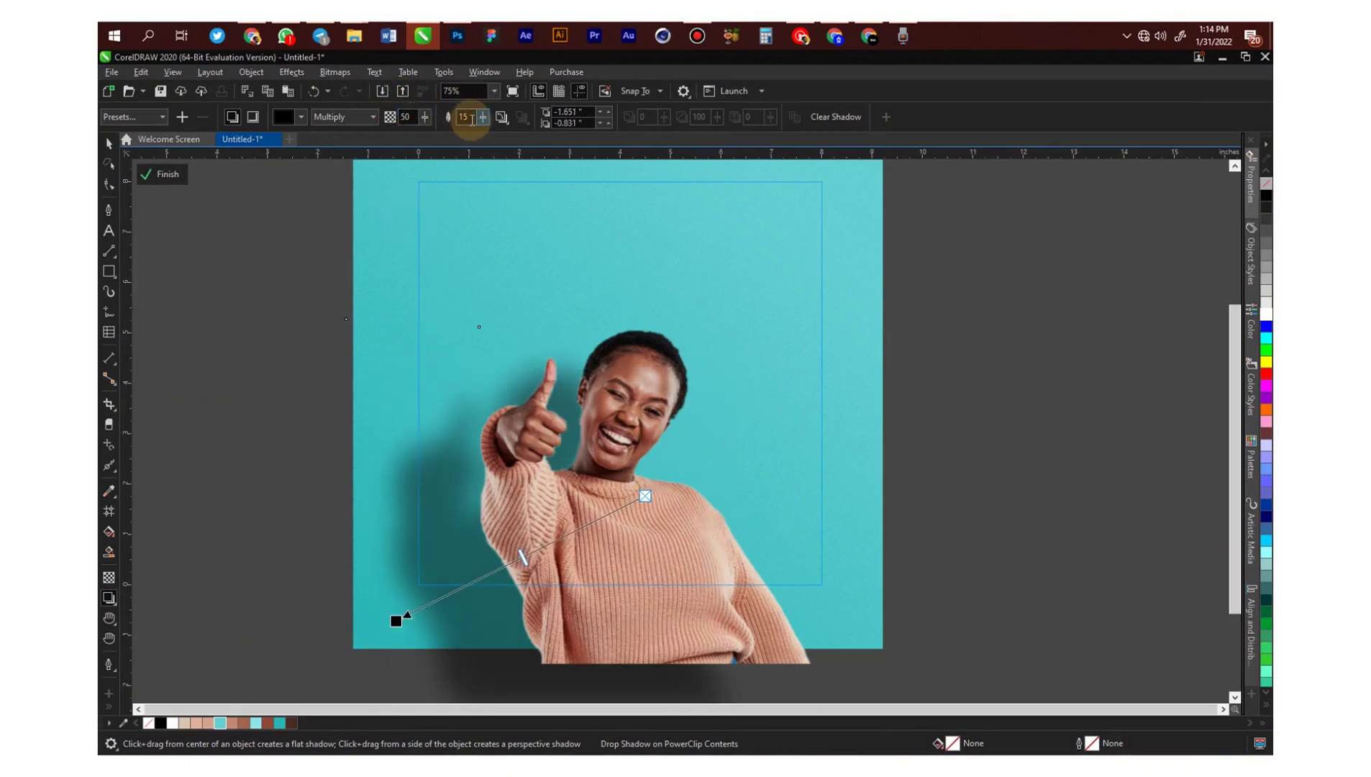
{"action": "left_click_drag", "start_coordinate": [484, 120], "coordinate": [502, 124]}
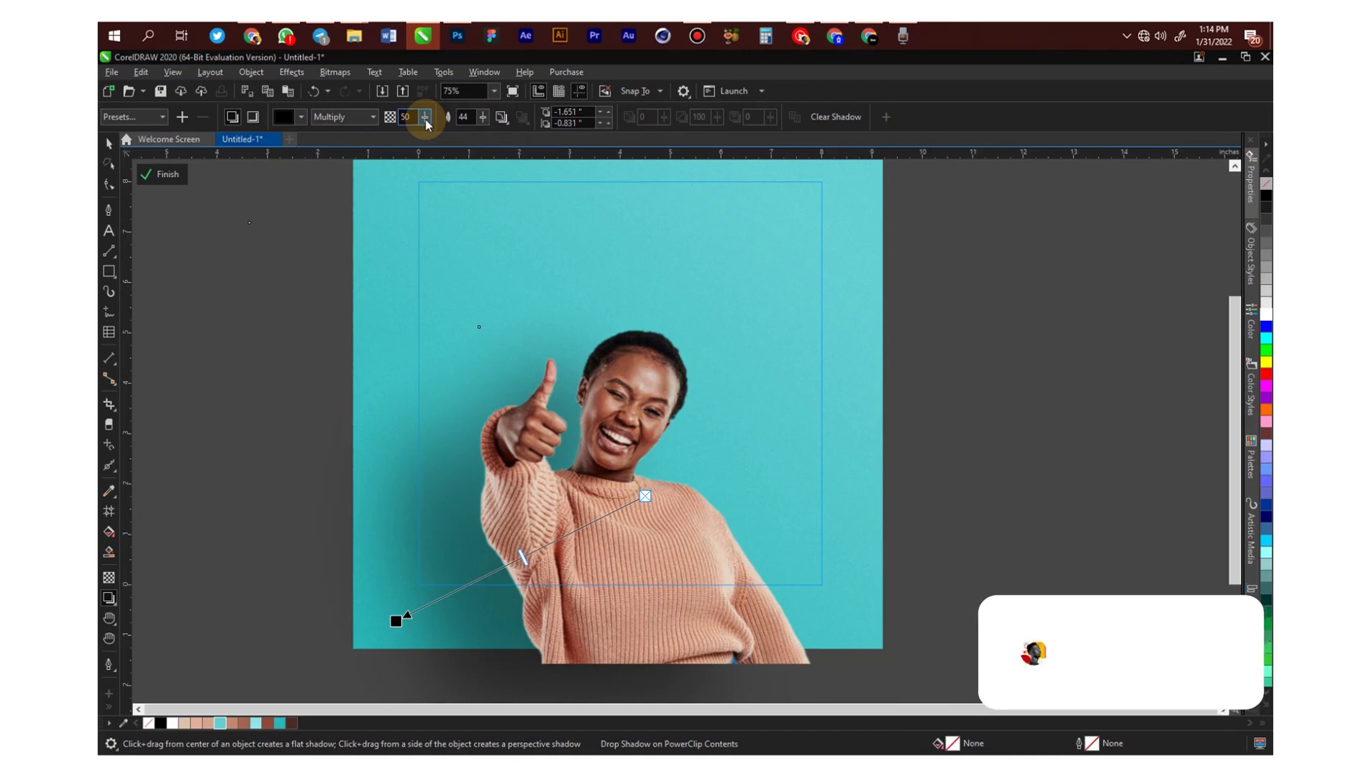
{"action": "left_click", "coordinate": [166, 175]}
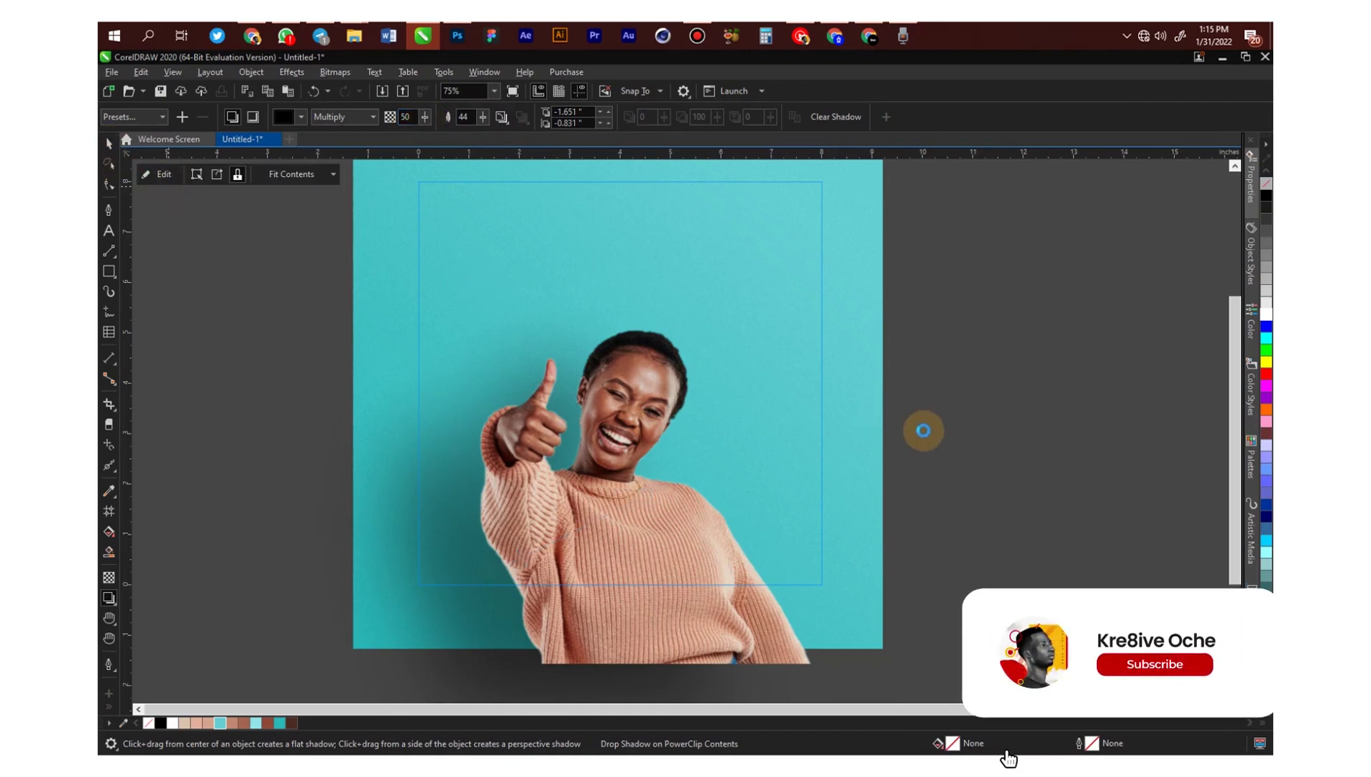
{"action": "left_click", "coordinate": [967, 371]}
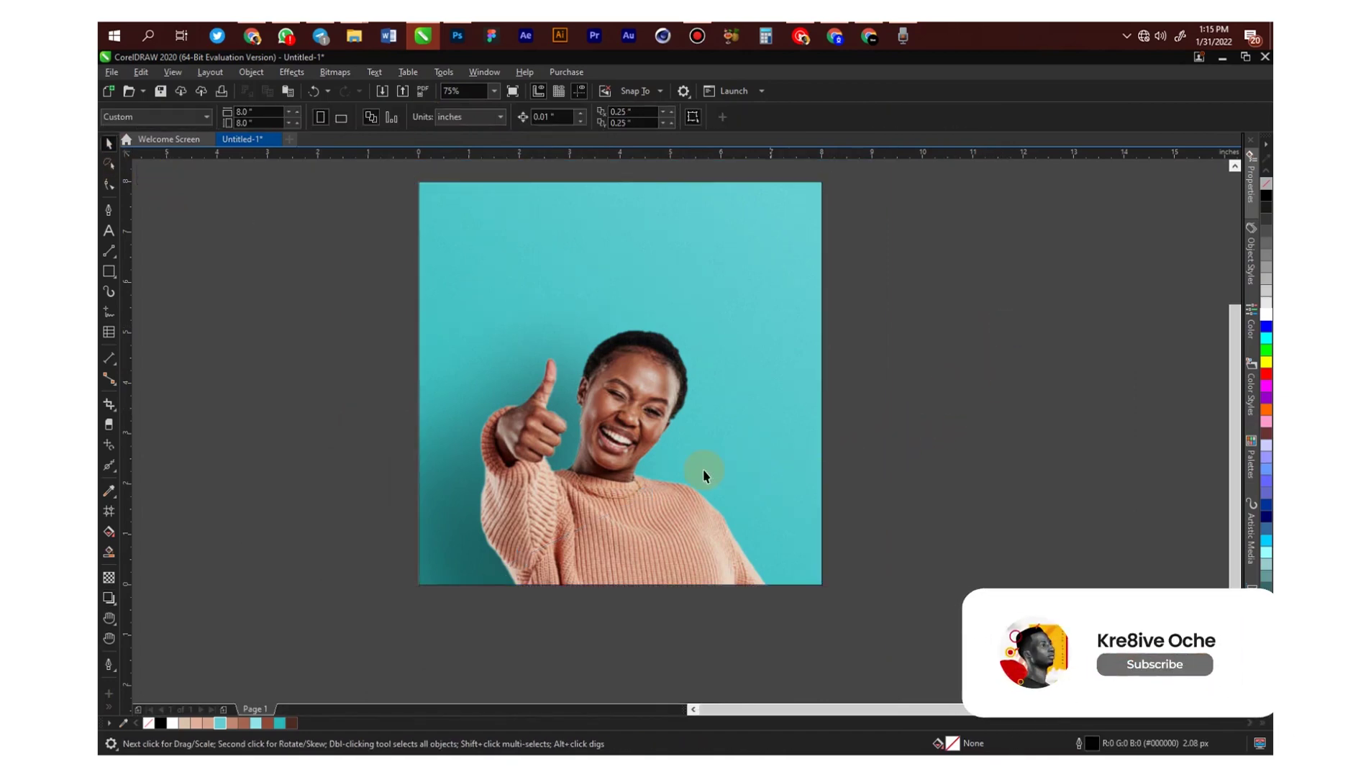
Remove the outline from the 8 by 8 inch PowerClip rectangle.
{"action": "key", "text": "h"}
{"action": "left_click_drag", "start_coordinate": [701, 356], "coordinate": [738, 365]}
{"action": "key", "text": "space"}
{"action": "left_click", "coordinate": [707, 288]}
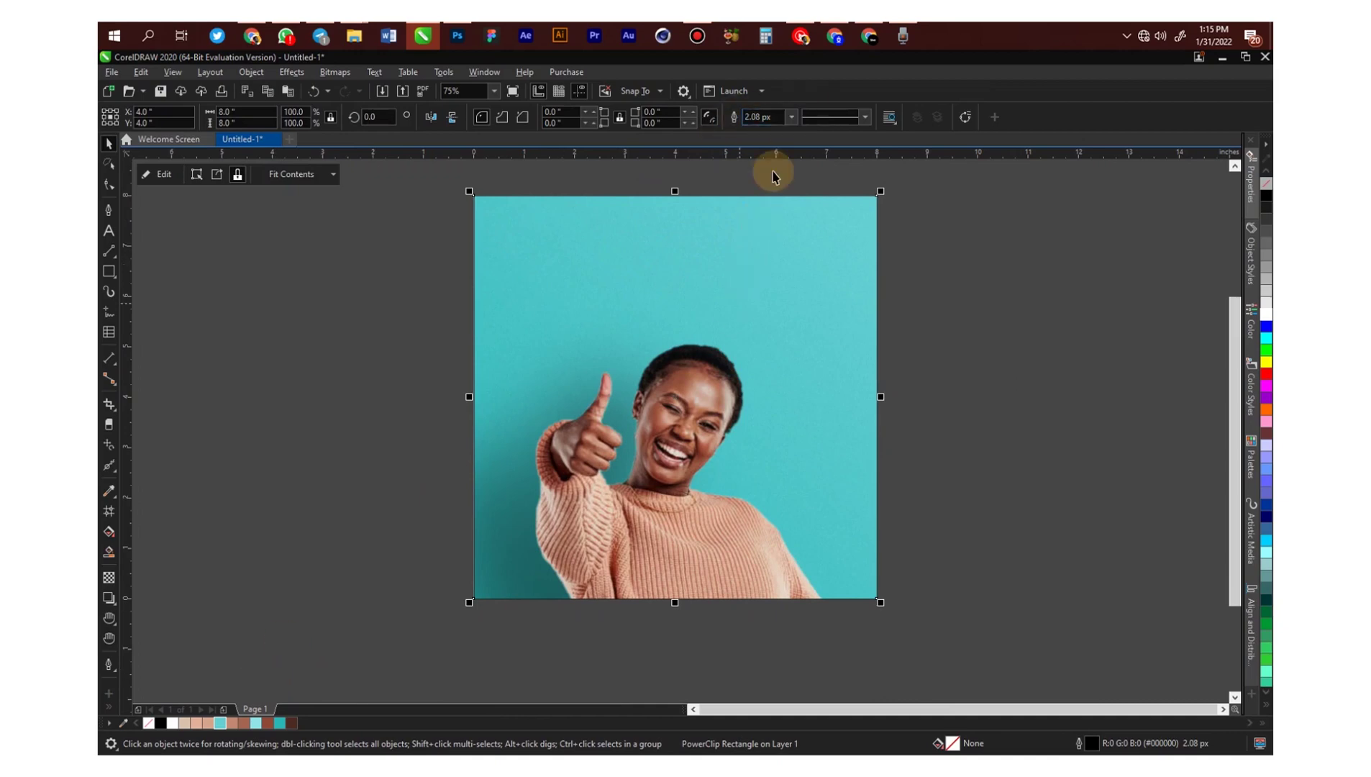
{"action": "left_click", "coordinate": [790, 116]}
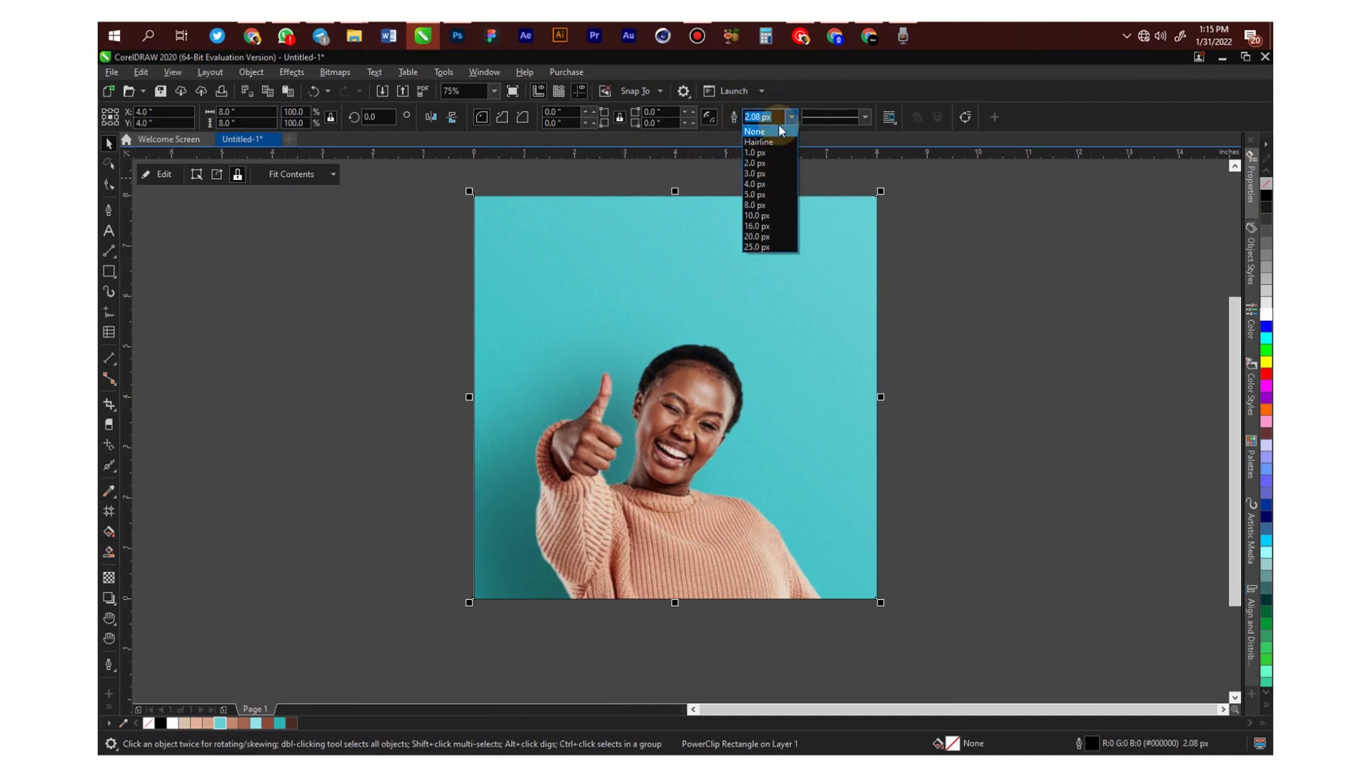
{"action": "left_click", "coordinate": [781, 131]}
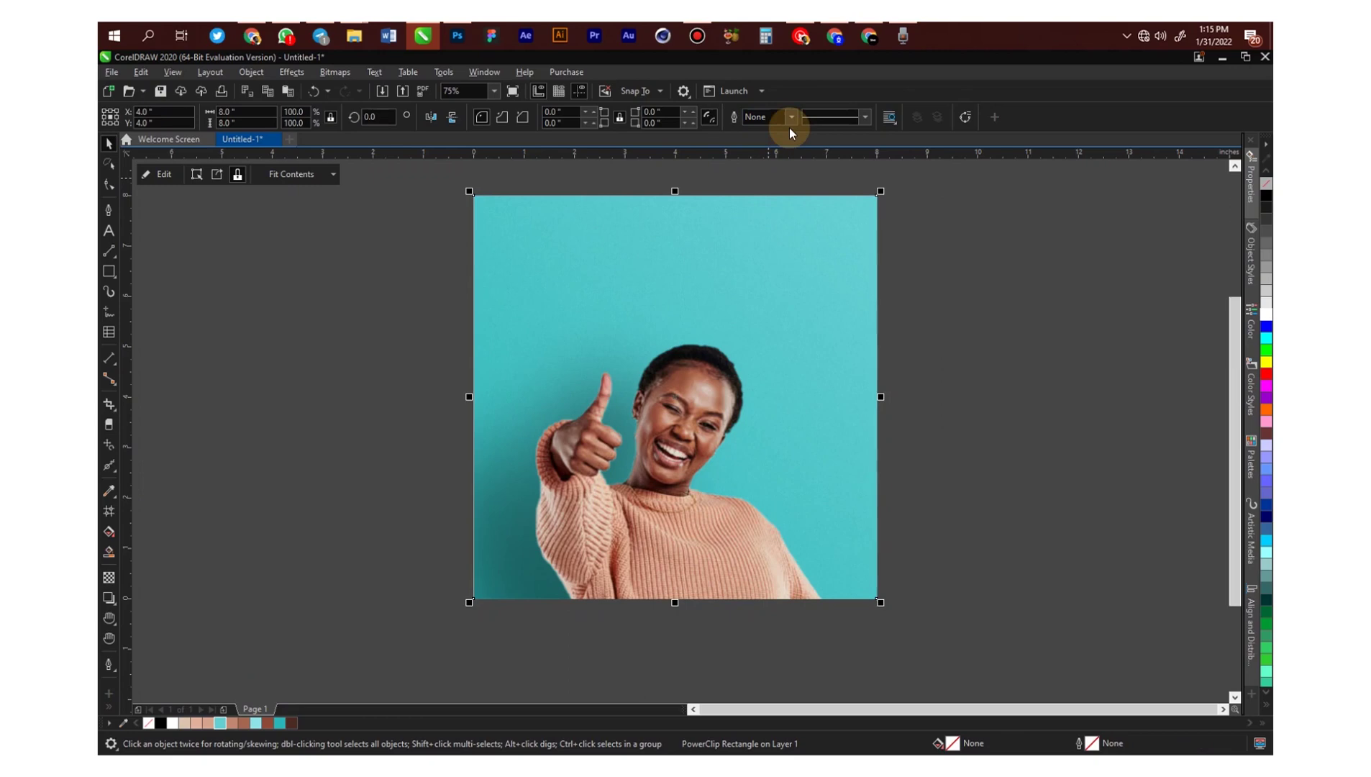
{"action": "right_click", "coordinate": [1267, 190]}
{"action": "right_click", "coordinate": [1266, 183]}
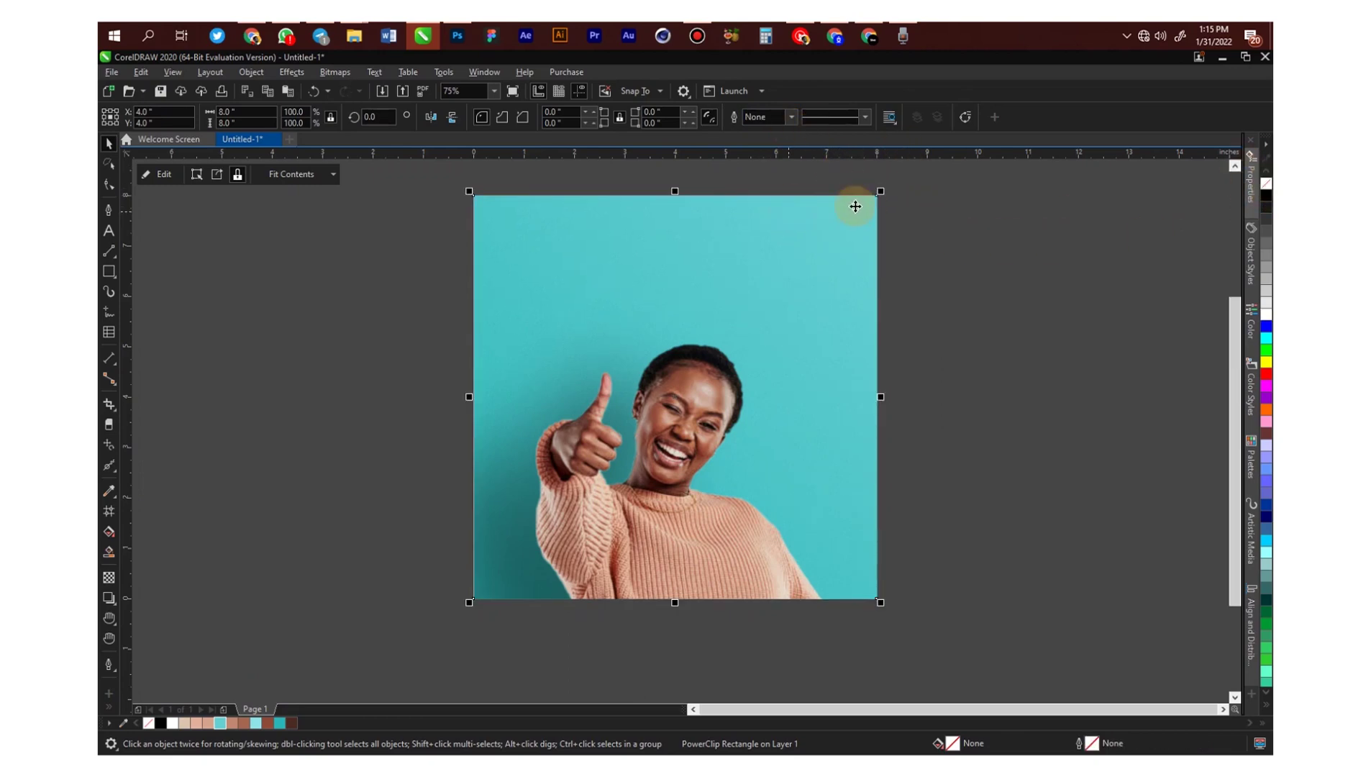
Inside the PowerClip, scale the photo to about 80.6% and move it up so its lower edge sits just below the frame, then finish editing.
{"action": "double_click", "coordinate": [737, 339]}
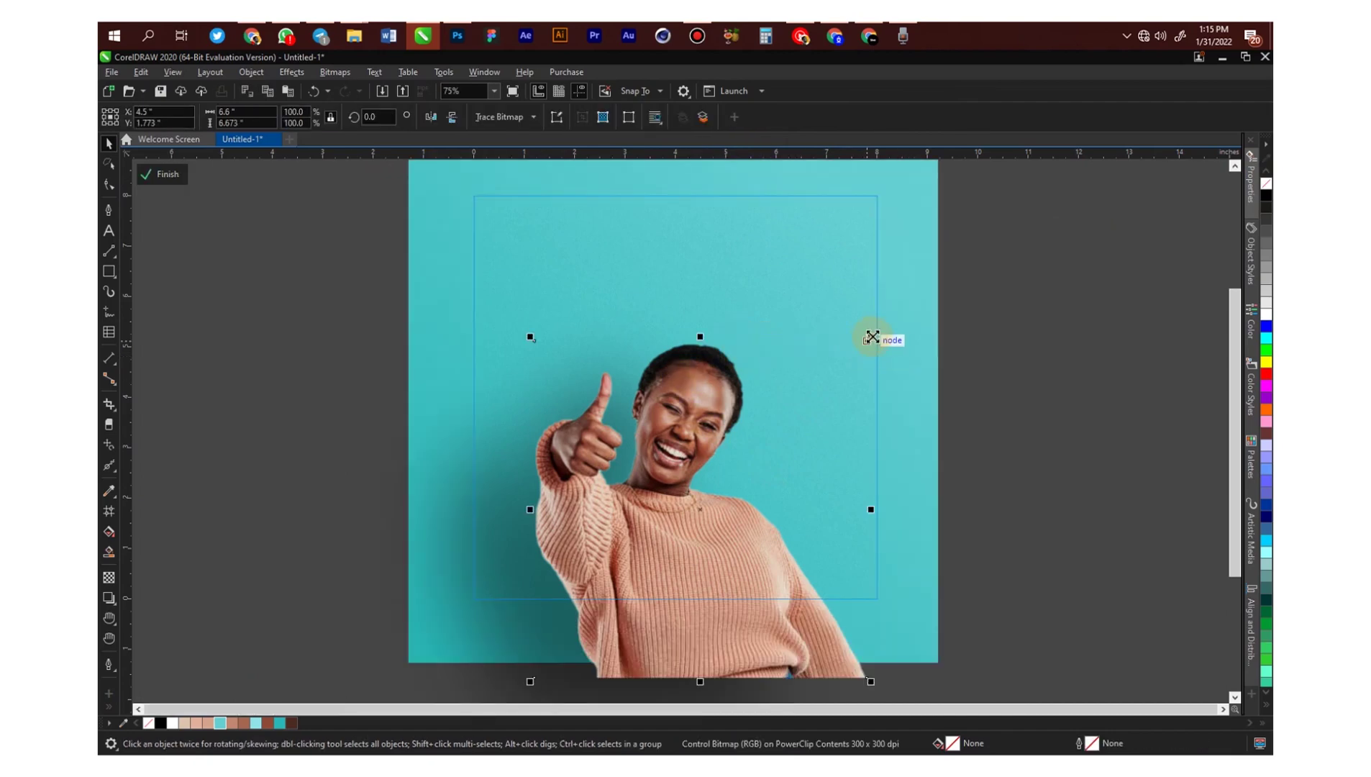
{"action": "left_click_drag", "start_coordinate": [870, 337], "coordinate": [840, 361]}
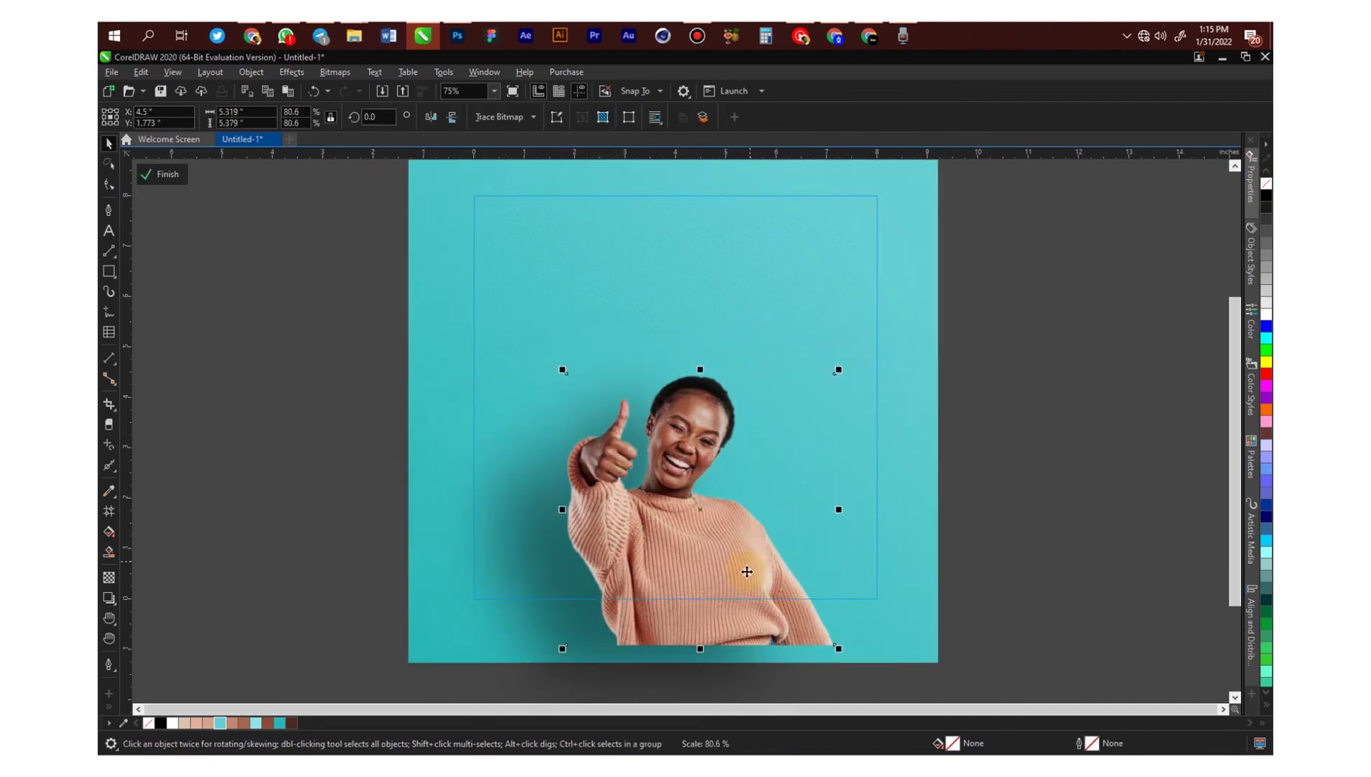
{"action": "left_click_drag", "start_coordinate": [728, 545], "coordinate": [719, 510]}
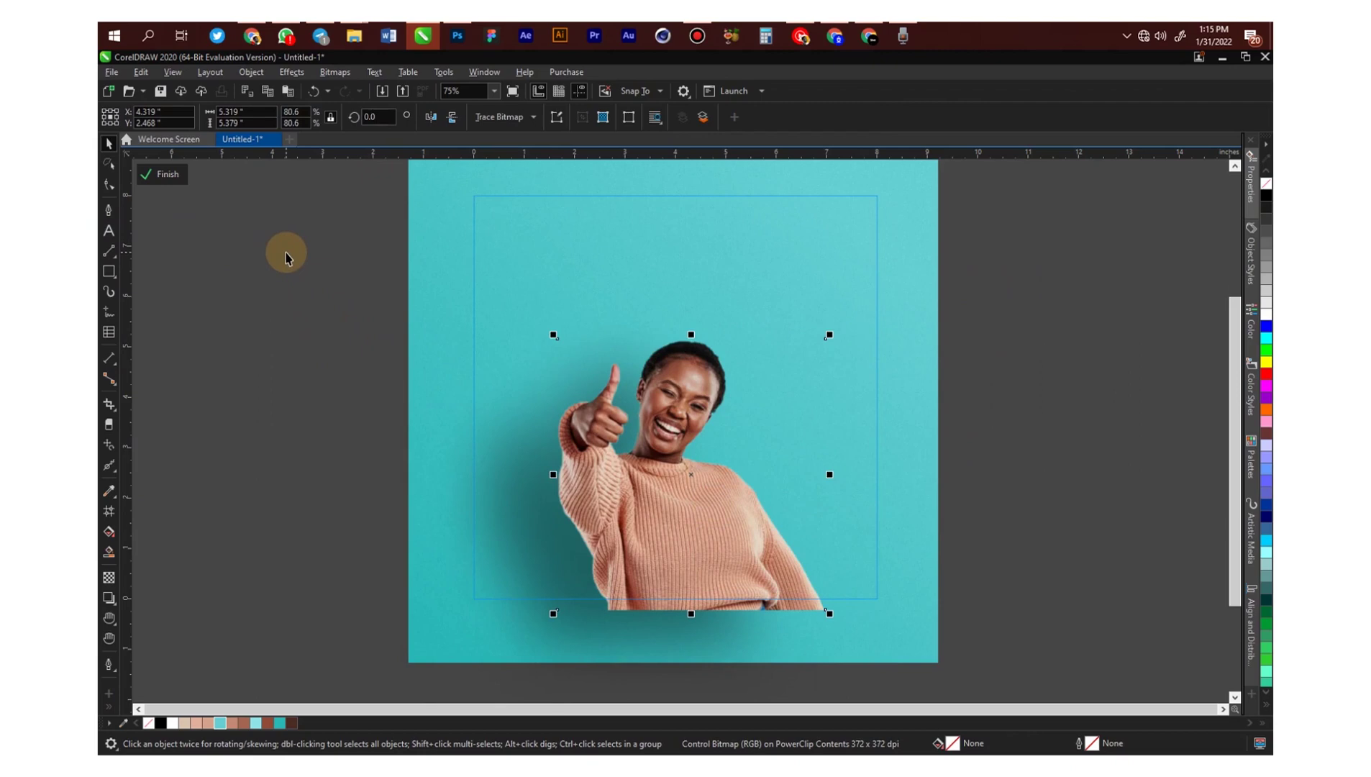
{"action": "scroll", "coordinate": [576, 475], "scroll_direction": "down", "scroll_amount": 2}
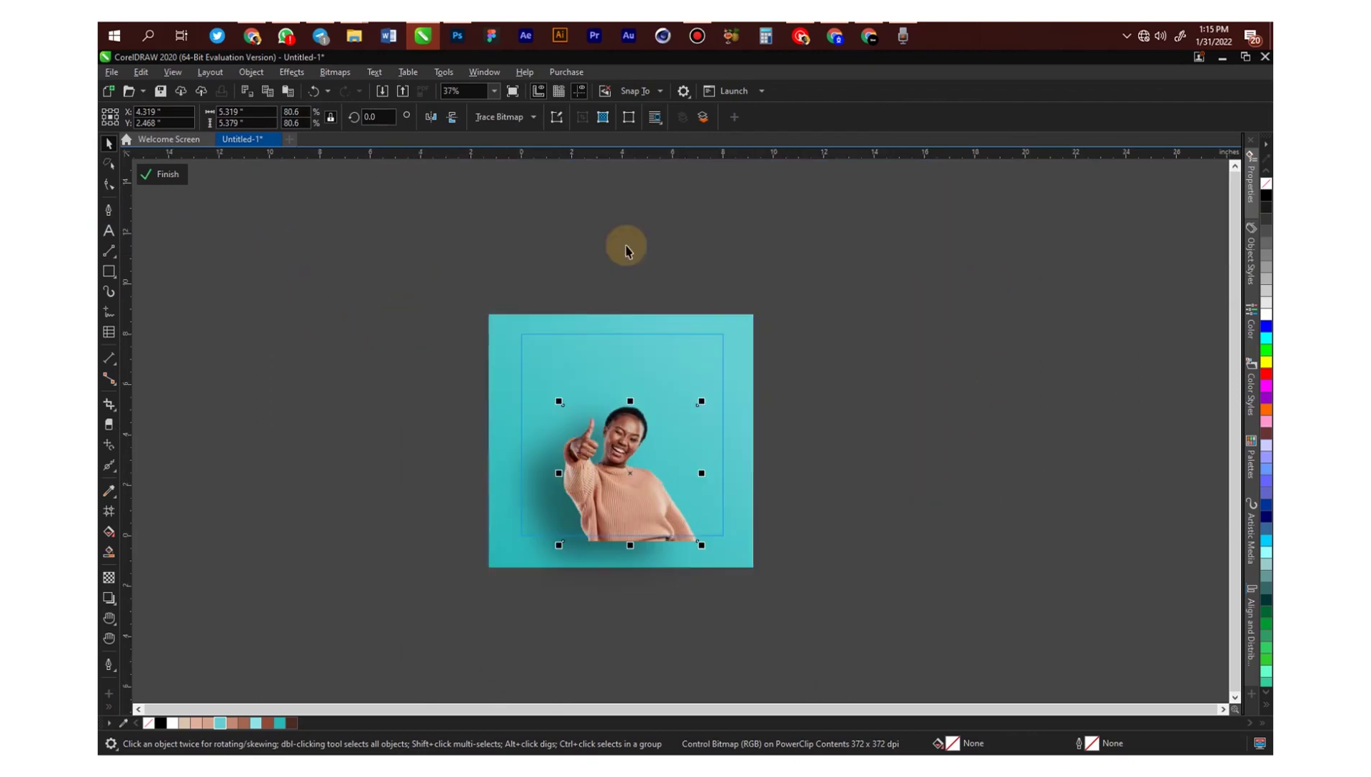
{"action": "left_click", "coordinate": [593, 252]}
{"action": "scroll", "coordinate": [579, 446], "scroll_direction": "up", "scroll_amount": 1}
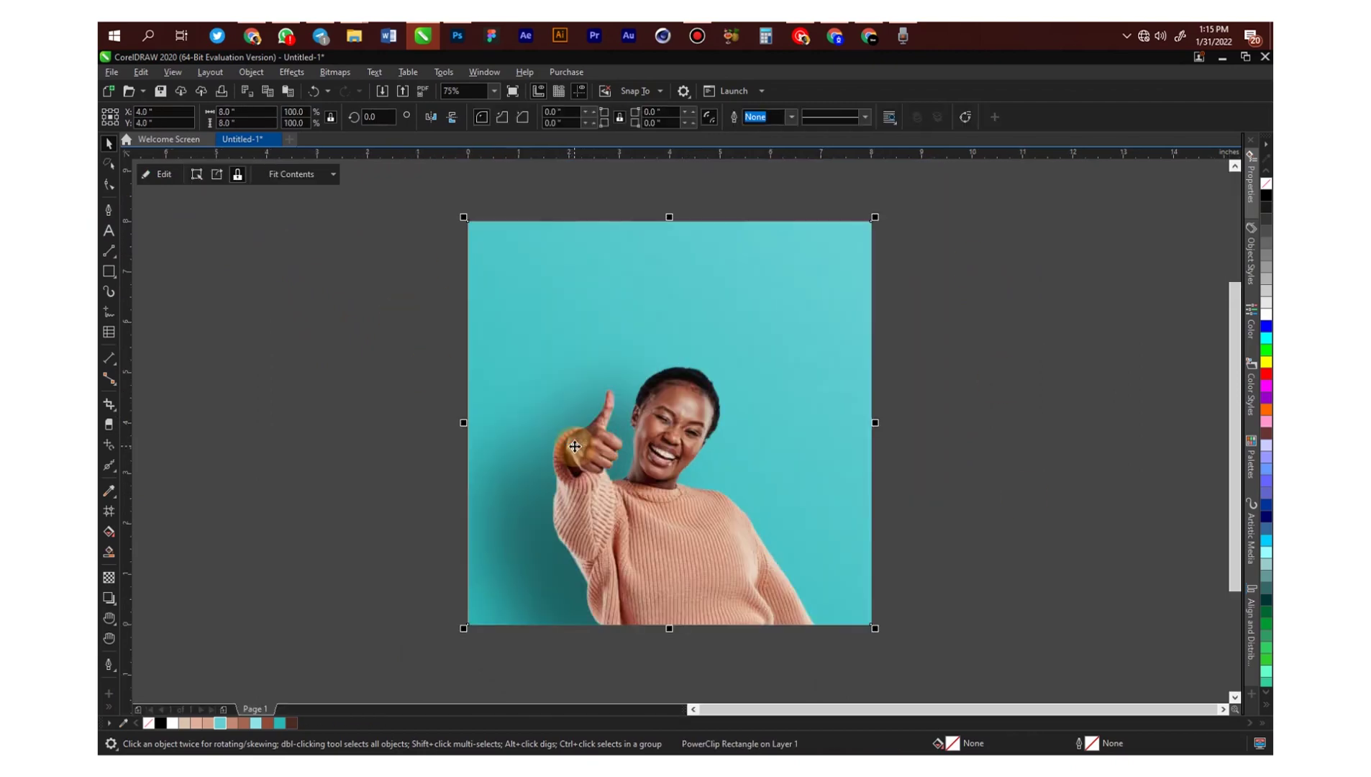
Add the artistic text "VERIFIED" beside the left edge of the design and set its font to Oswald.
{"action": "left_click_drag", "start_coordinate": [677, 362], "coordinate": [620, 333]}
{"action": "key", "text": "space"}
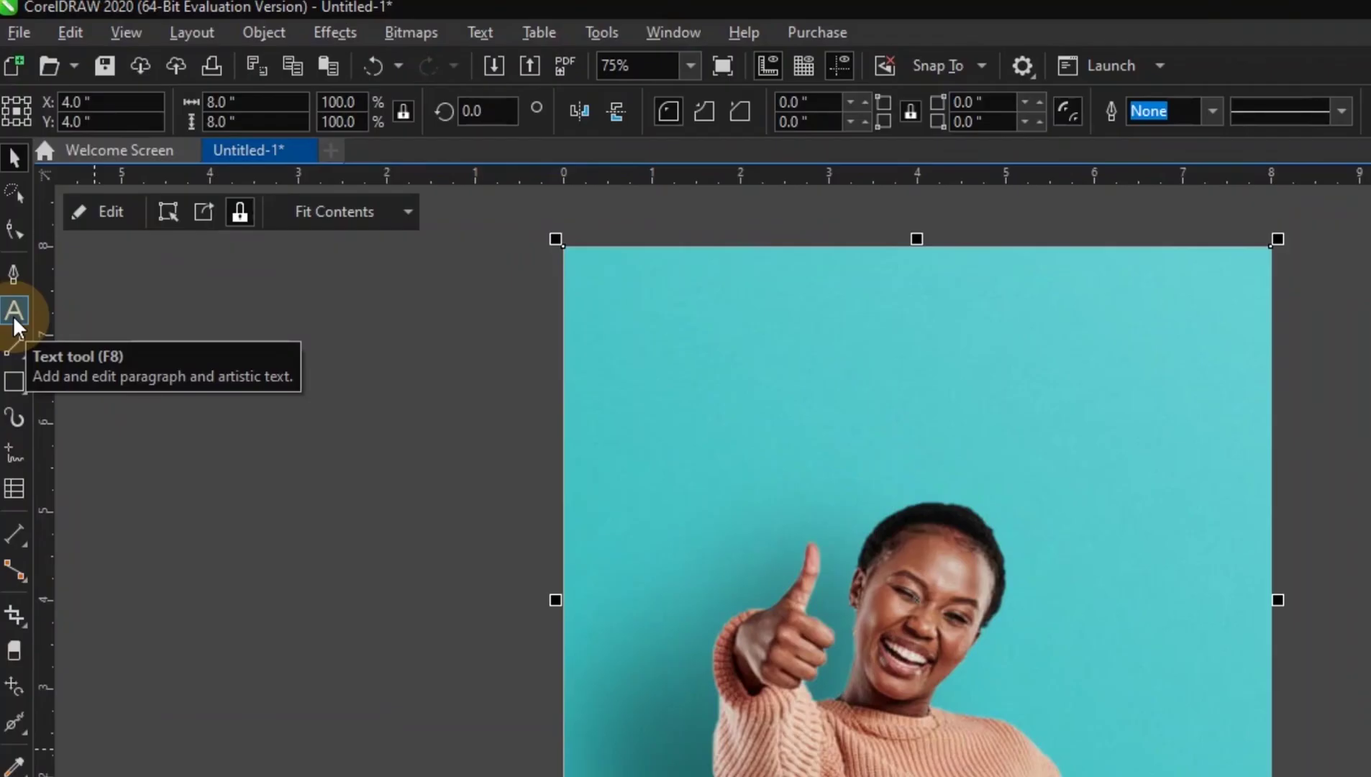
{"action": "left_click", "coordinate": [13, 315]}
{"action": "left_click", "coordinate": [327, 458]}
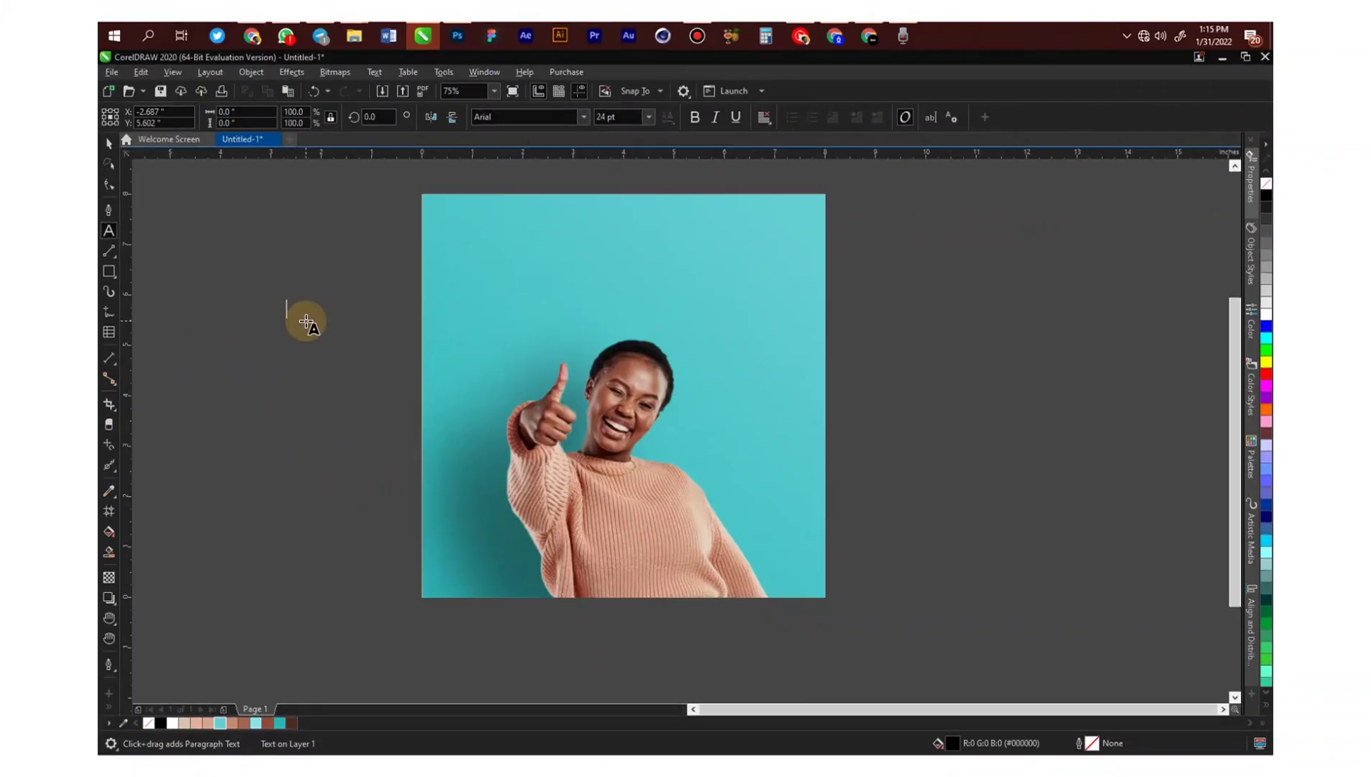
{"action": "type", "text": "VEF"}
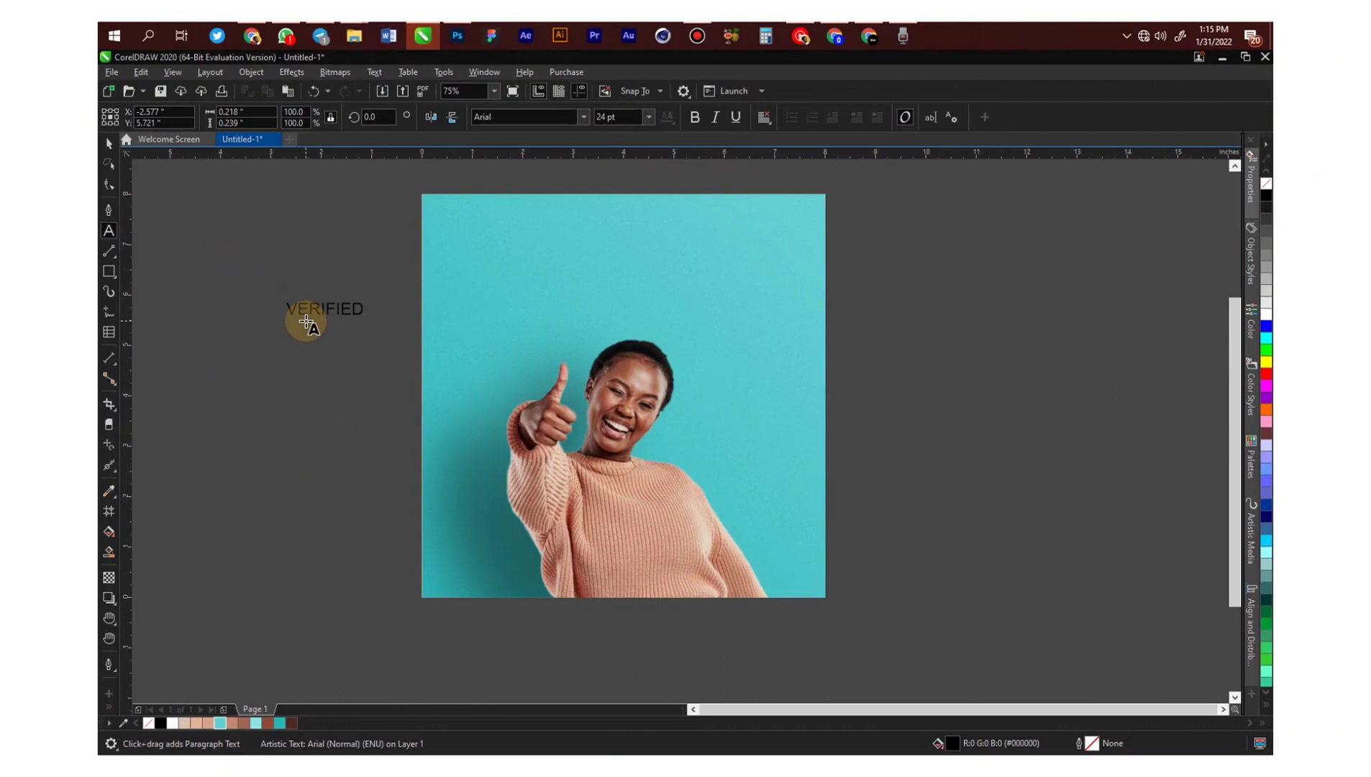
{"action": "double_click", "coordinate": [306, 321]}
{"action": "left_click", "coordinate": [524, 121]}
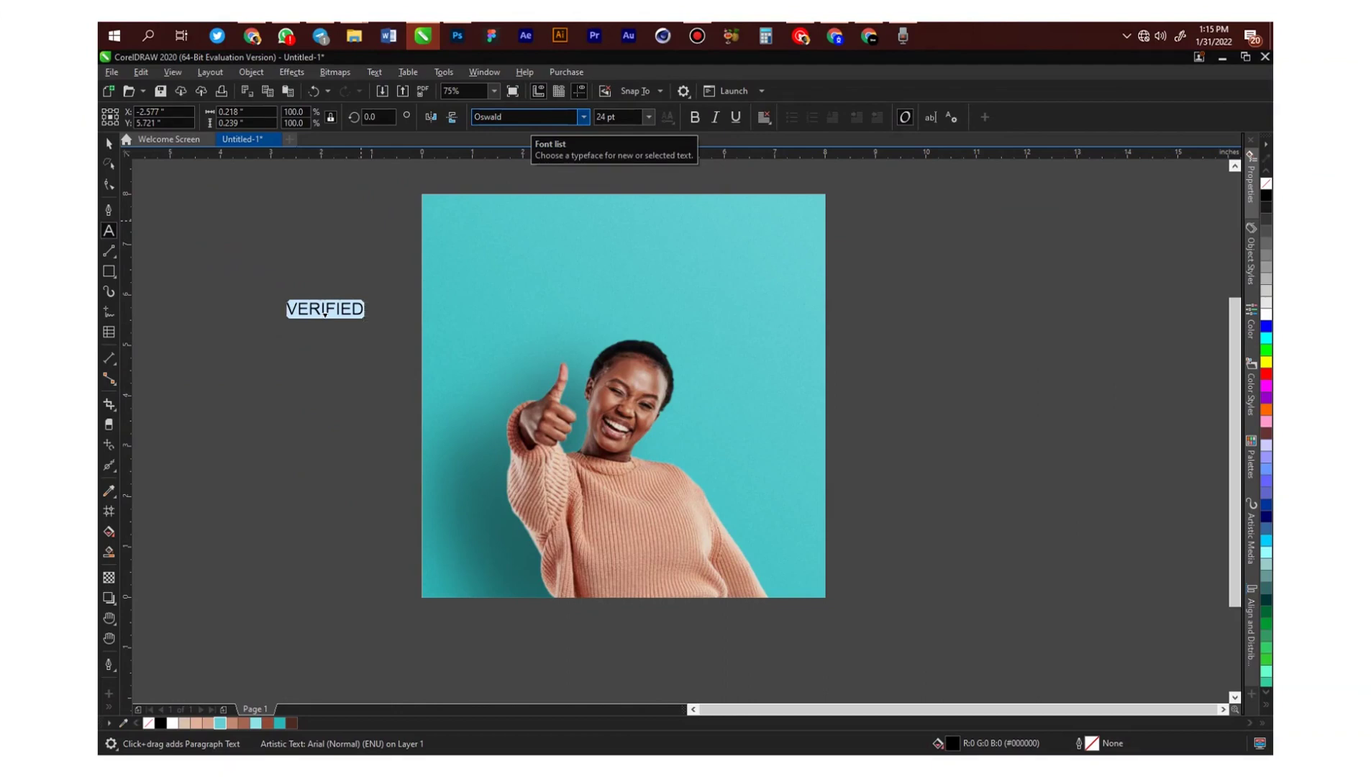
{"action": "key", "text": "Return"}
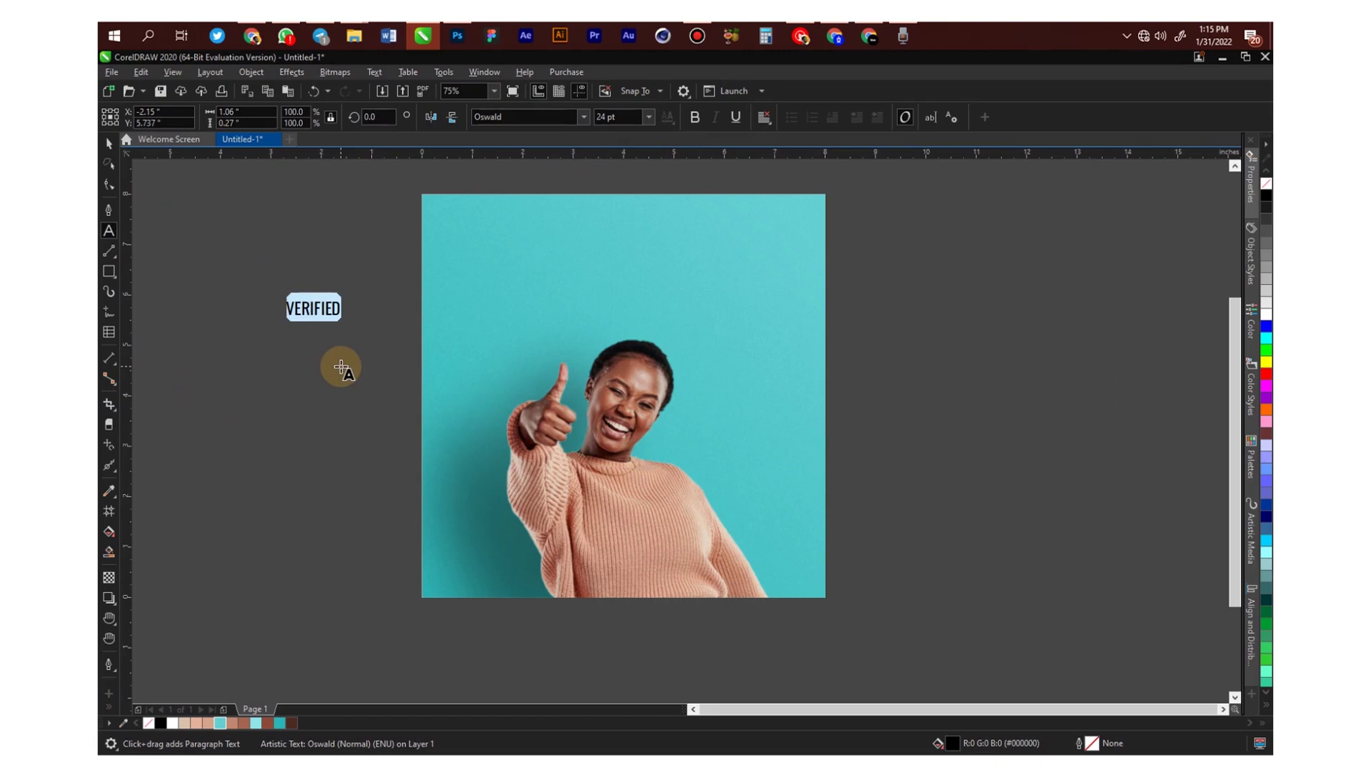
Enlarge the "VERIFIED" text proportionally to about 163 pt and move it over the upper part of the design.
{"action": "left_click", "coordinate": [108, 143]}
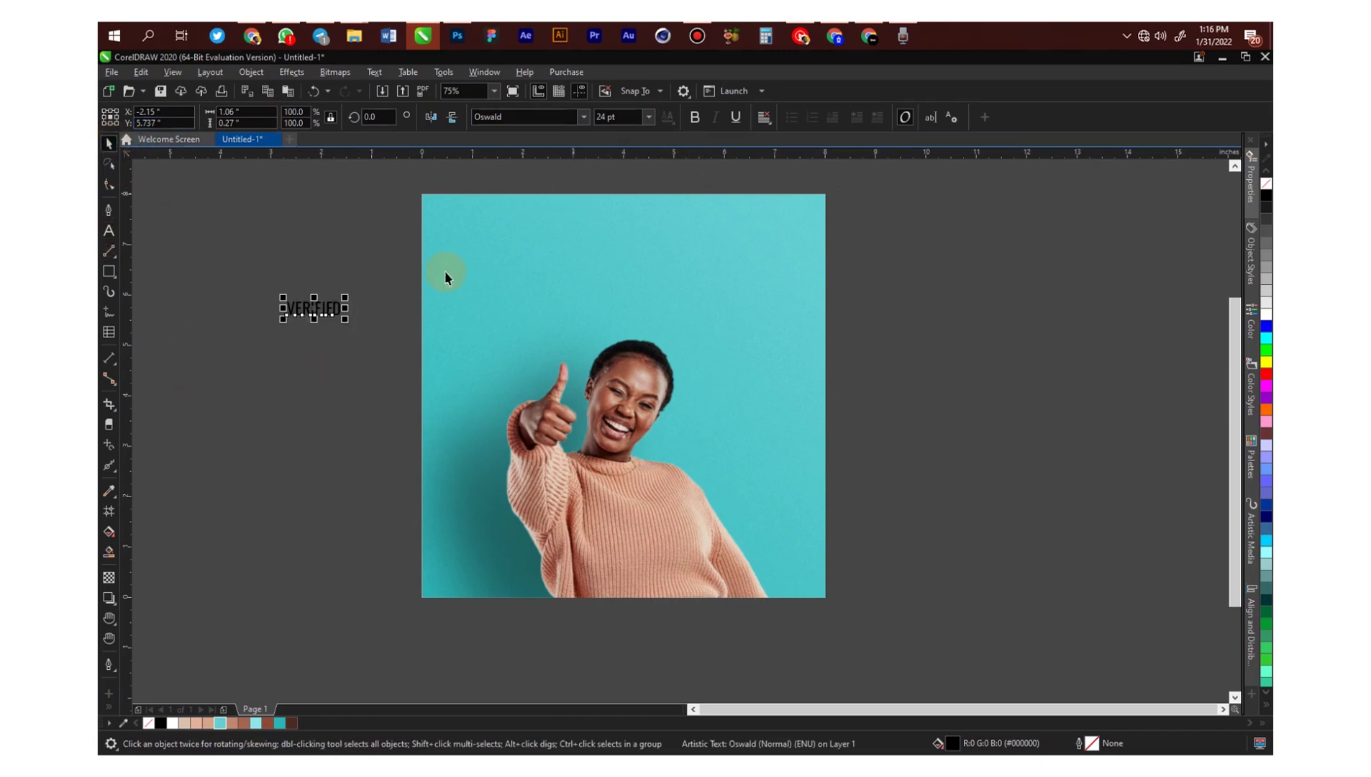
{"action": "left_click_drag", "start_coordinate": [346, 298], "coordinate": [655, 173]}
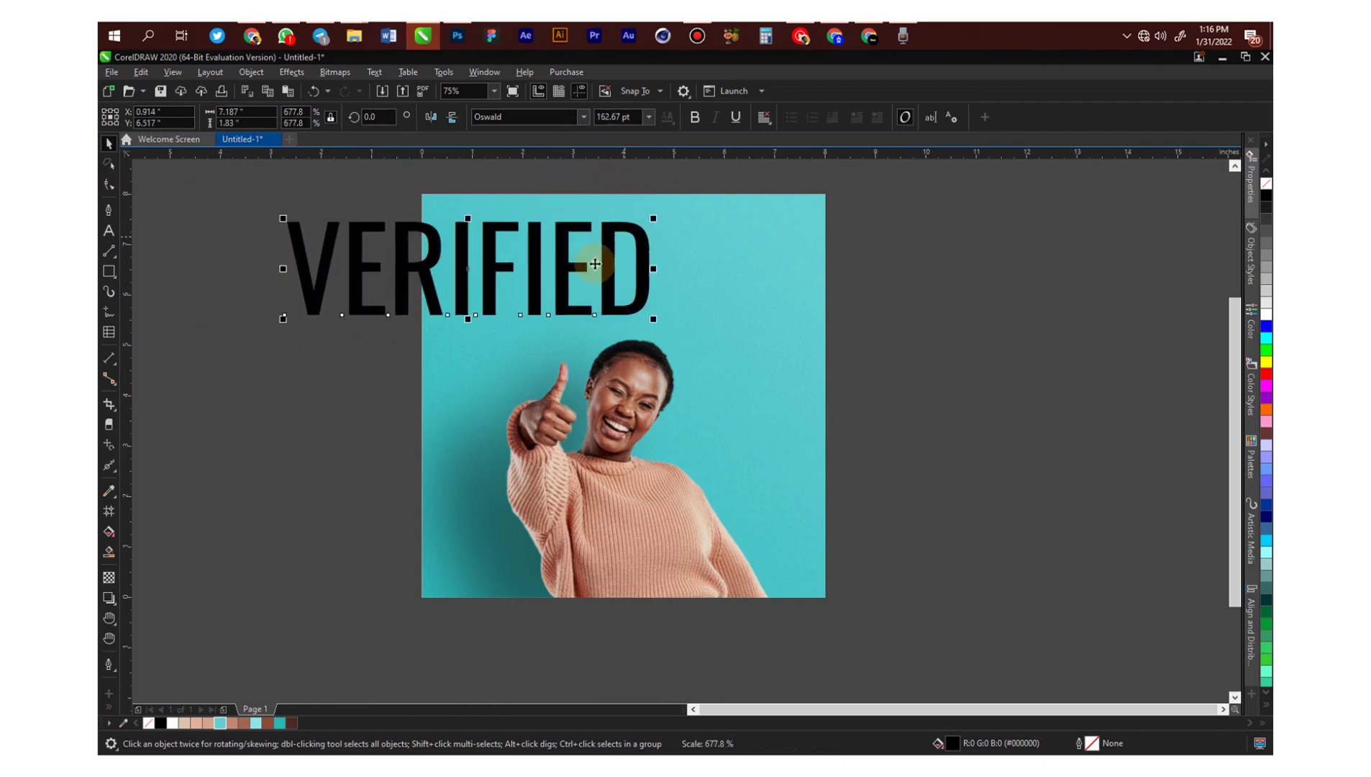
{"action": "left_click_drag", "start_coordinate": [559, 257], "coordinate": [663, 284]}
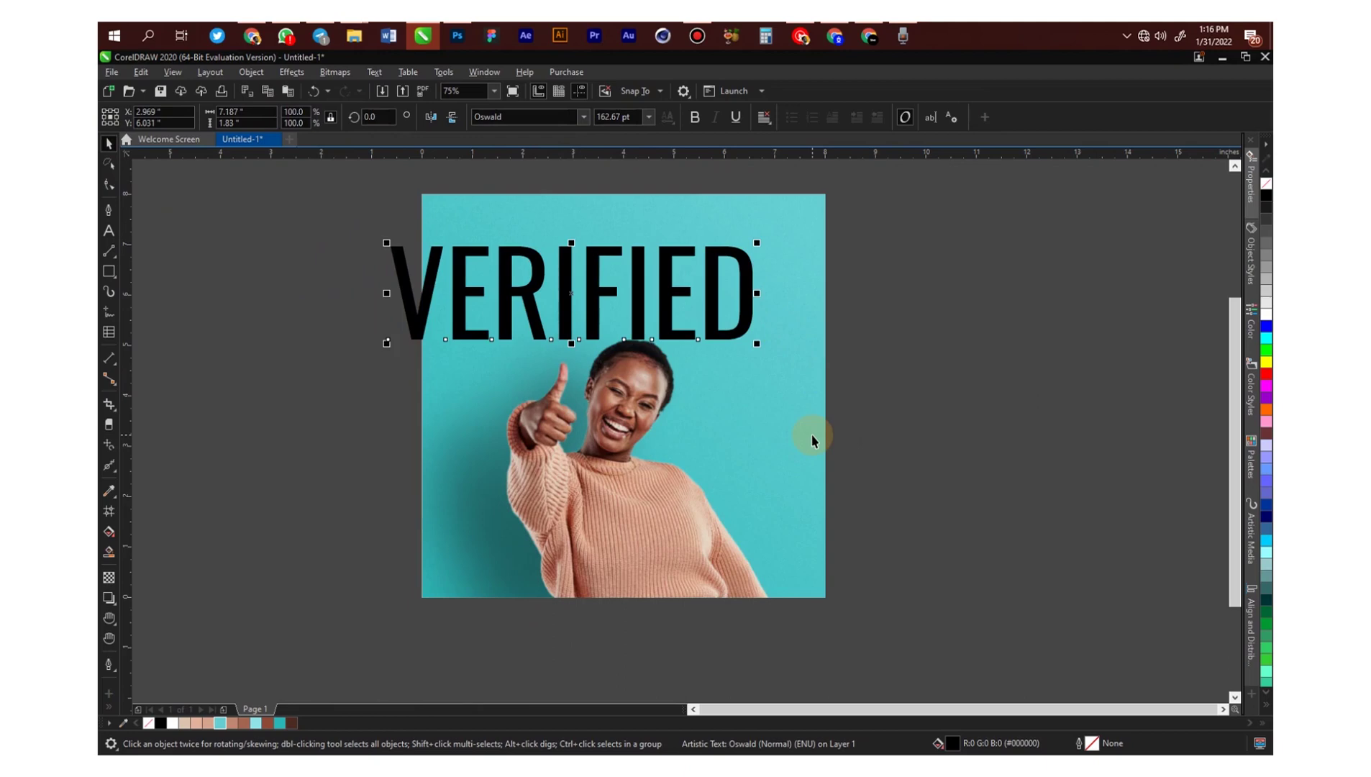
Tighten the letter spacing of the "VERIFIED" text until it is about 6.2 inches wide.
{"action": "left_click", "coordinate": [108, 184]}
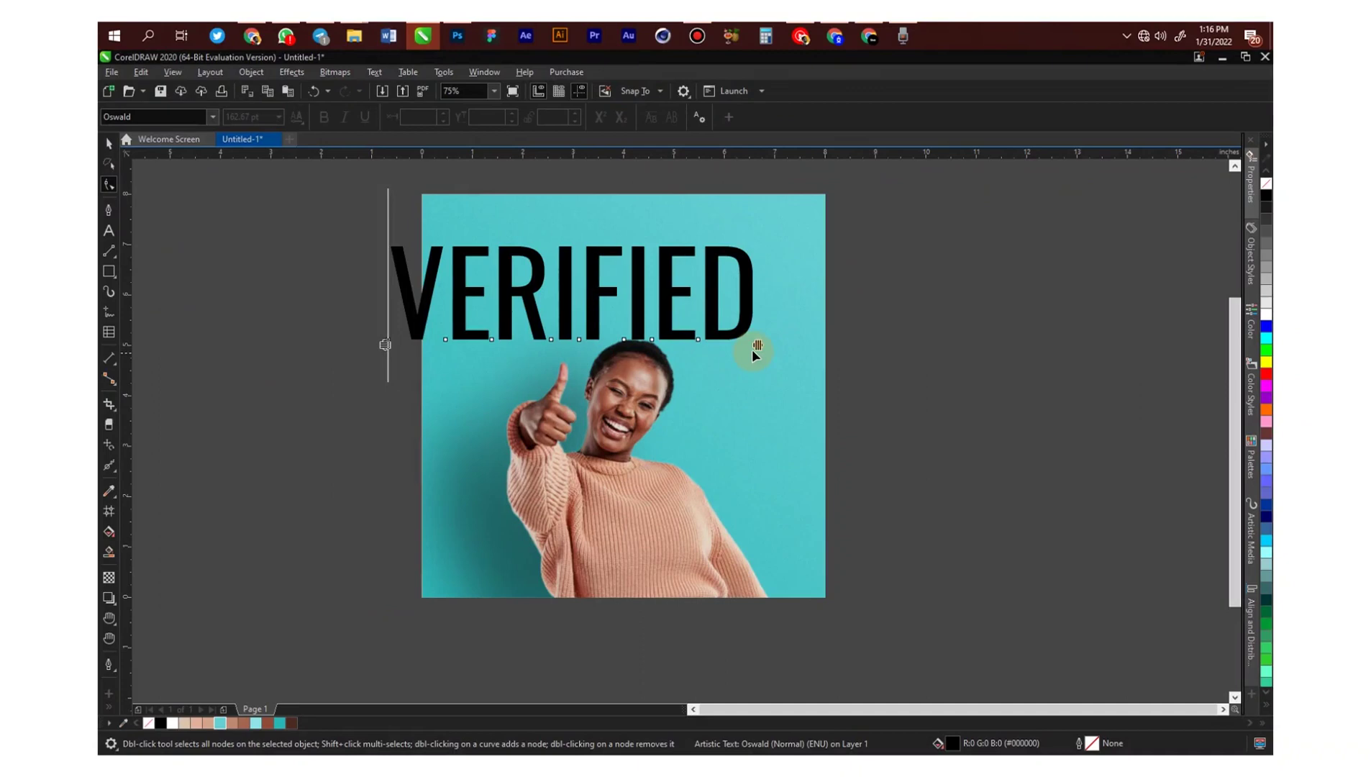
{"action": "left_click_drag", "start_coordinate": [759, 343], "coordinate": [705, 339]}
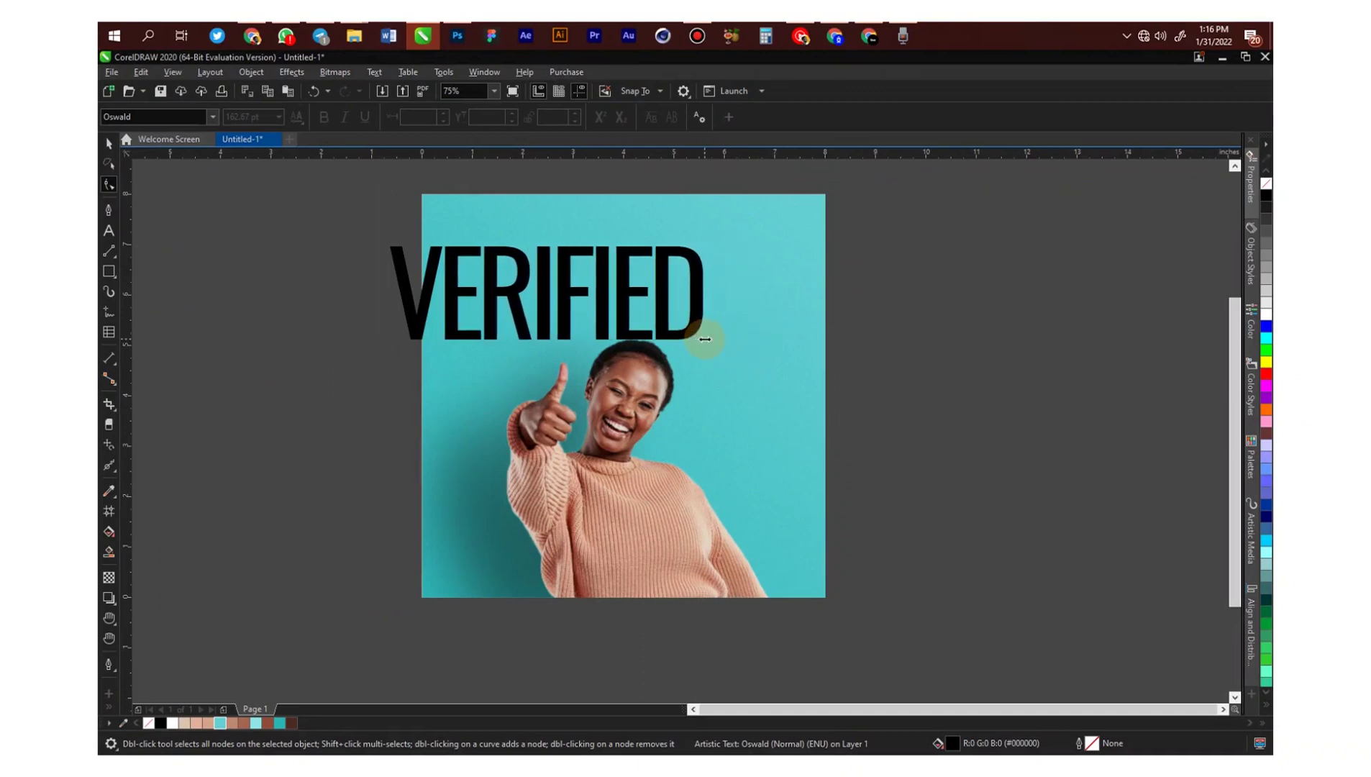
{"action": "key", "text": "space"}
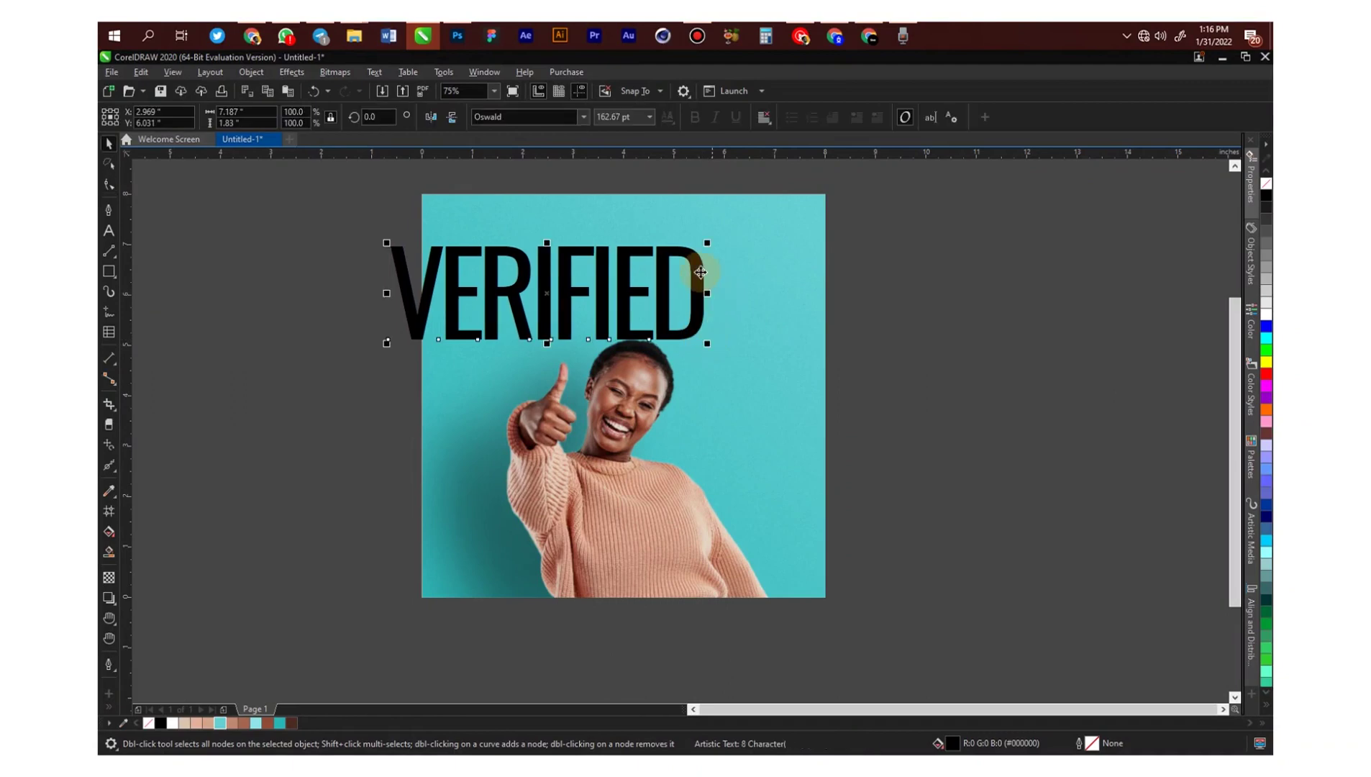
Move the "VERIFIED" text to the middle above the woman's head and add it to the PowerClip frame's contents.
{"action": "left_click_drag", "start_coordinate": [624, 280], "coordinate": [704, 291]}
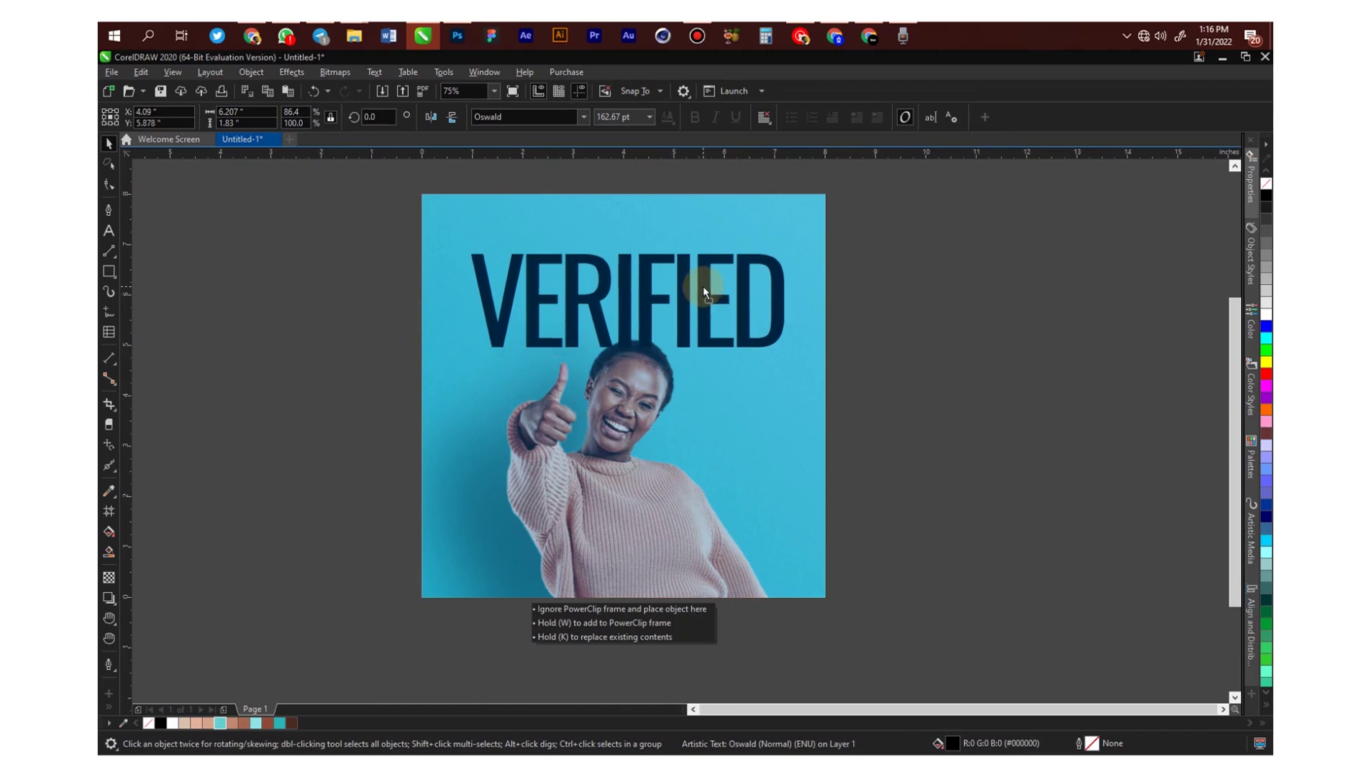
{"action": "left_click_drag", "start_coordinate": [703, 288], "coordinate": [704, 286]}
{"action": "key", "text": "w"}
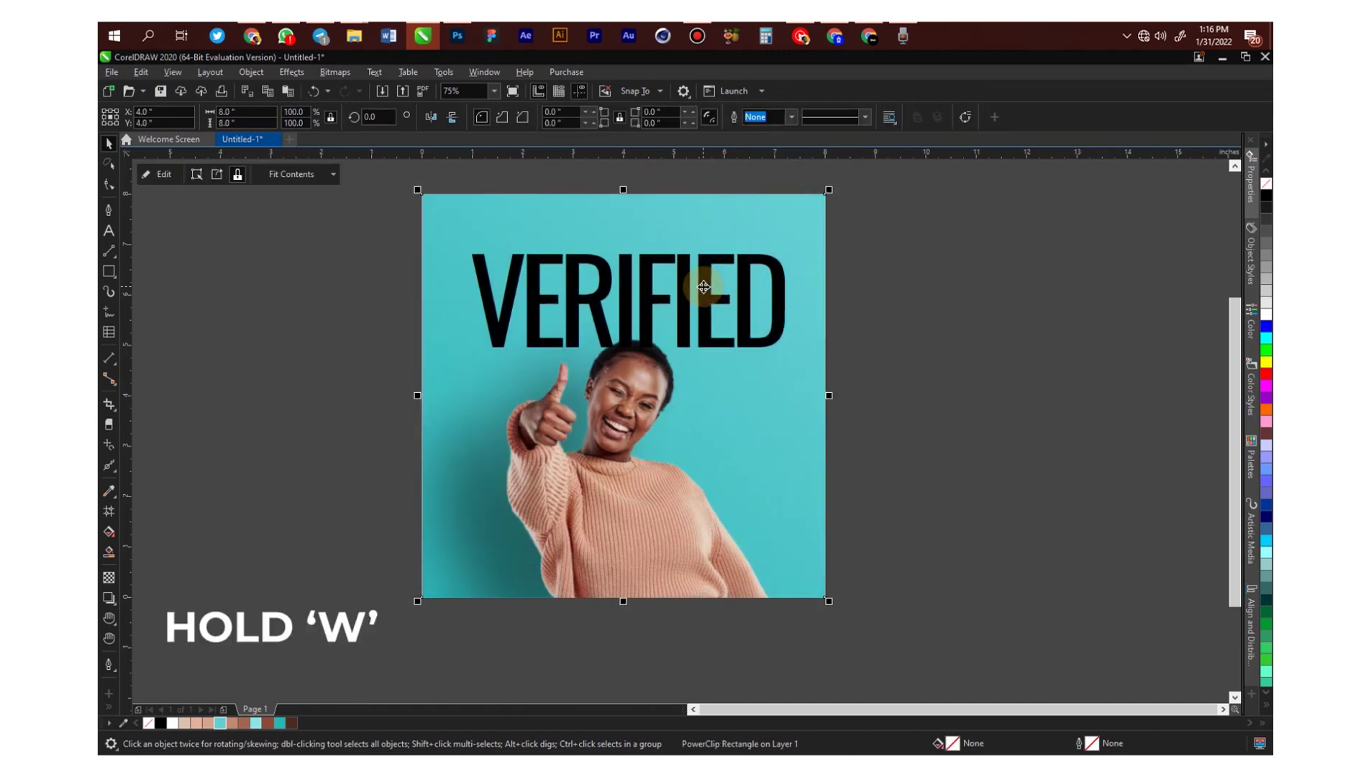
Open the PowerClip frame's contents for editing and fill the "VERIFIED" text with white.
{"action": "double_click", "coordinate": [704, 287]}
{"action": "left_click", "coordinate": [698, 285]}
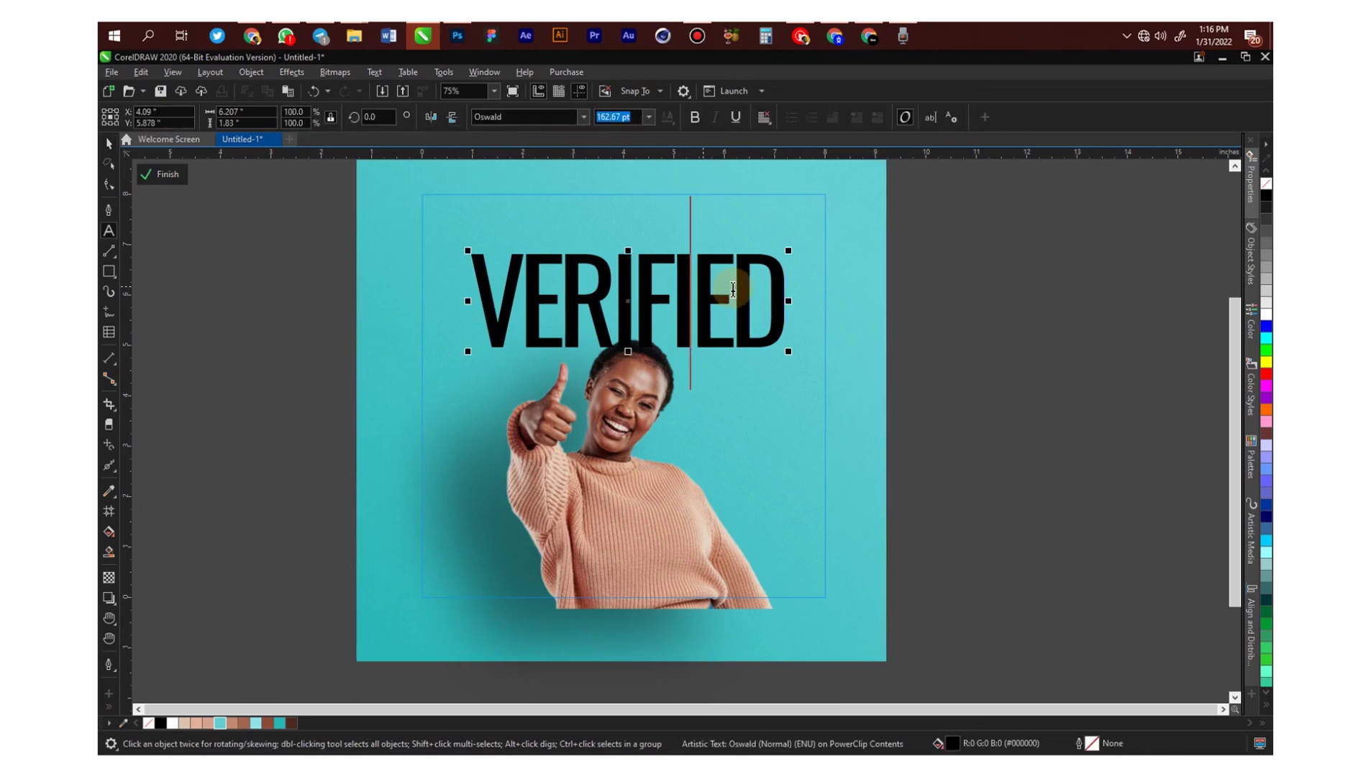
{"action": "left_click", "coordinate": [108, 144]}
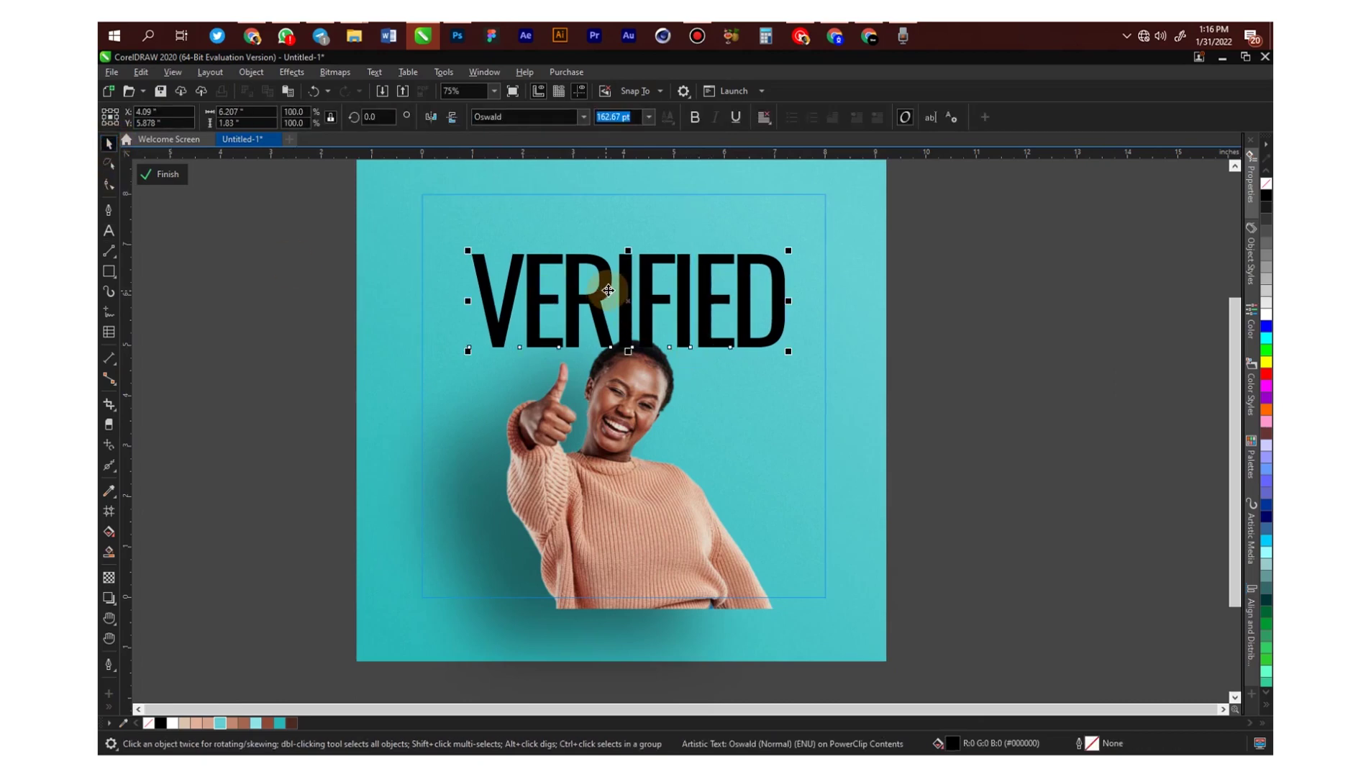
{"action": "left_click", "coordinate": [1266, 315]}
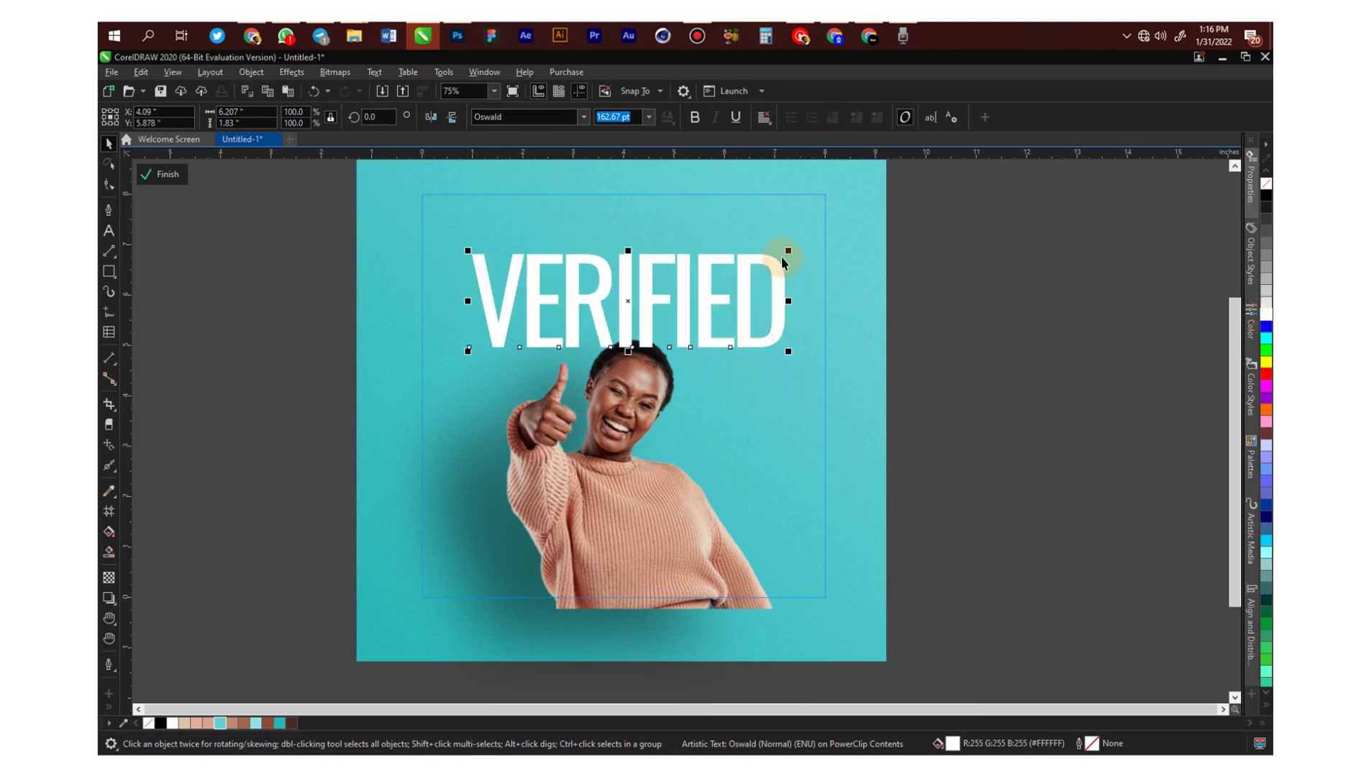
Enlarge the "VERIFIED" text proportionally to about 205 pt and skew it vertically about 7.3° so it rises toward its right end.
{"action": "mouse_move", "coordinate": [788, 254]}
{"action": "left_mouse_down"}
{"action": "mouse_move", "coordinate": [860, 186]}
{"action": "mouse_move", "coordinate": [827, 212]}
{"action": "mouse_move", "coordinate": [794, 275]}
{"action": "left_mouse_up"}
{"action": "left_click", "coordinate": [728, 291]}
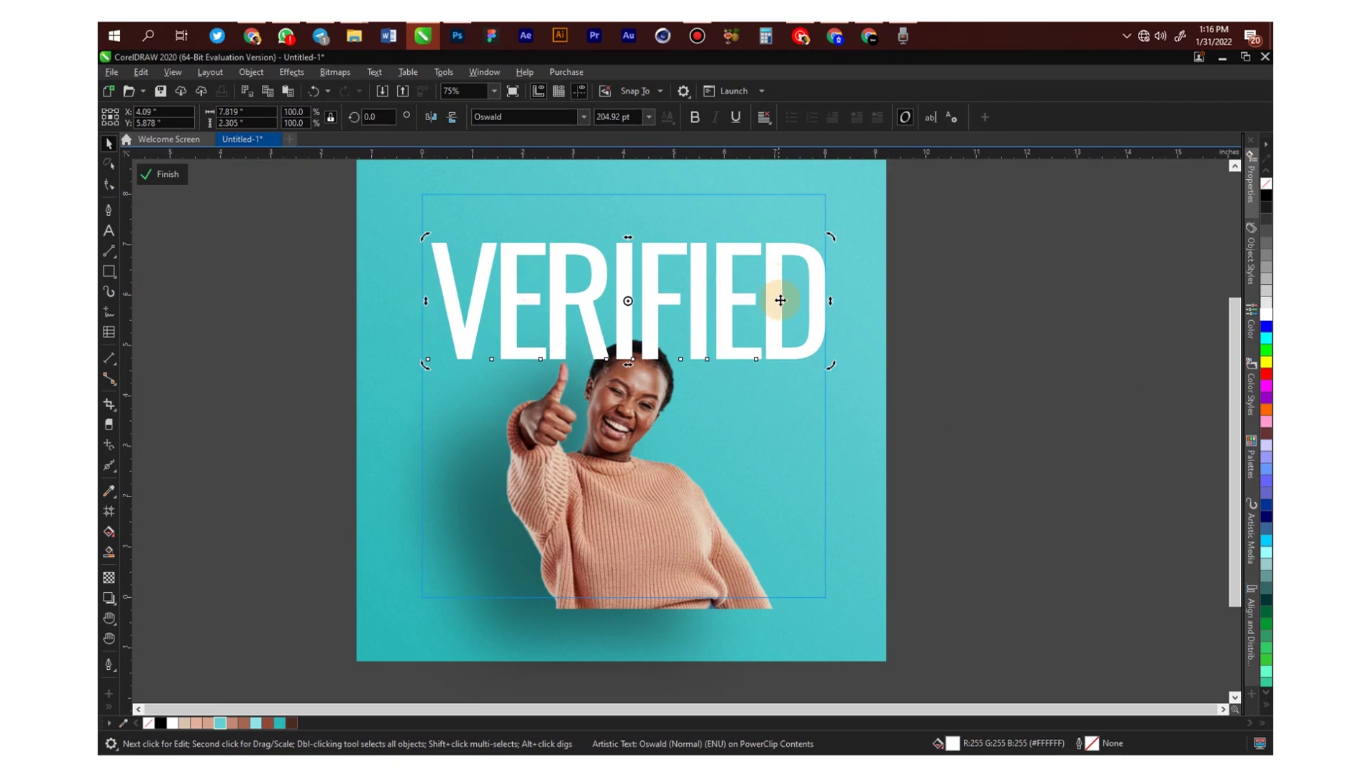
{"action": "left_click_drag", "start_coordinate": [829, 305], "coordinate": [838, 250]}
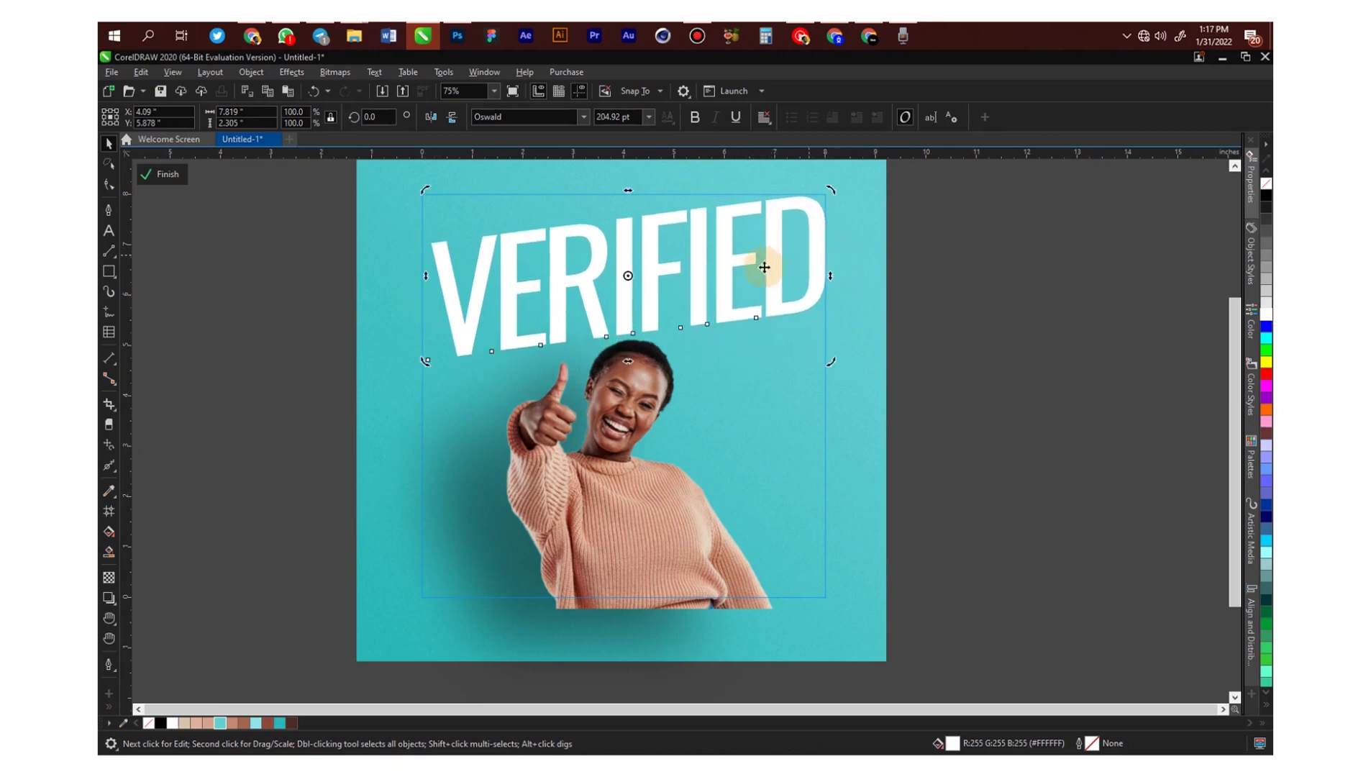
{"action": "mouse_move", "coordinate": [728, 260]}
{"action": "left_mouse_down"}
{"action": "mouse_move", "coordinate": [723, 301]}
{"action": "mouse_move", "coordinate": [722, 277]}
{"action": "left_mouse_up"}
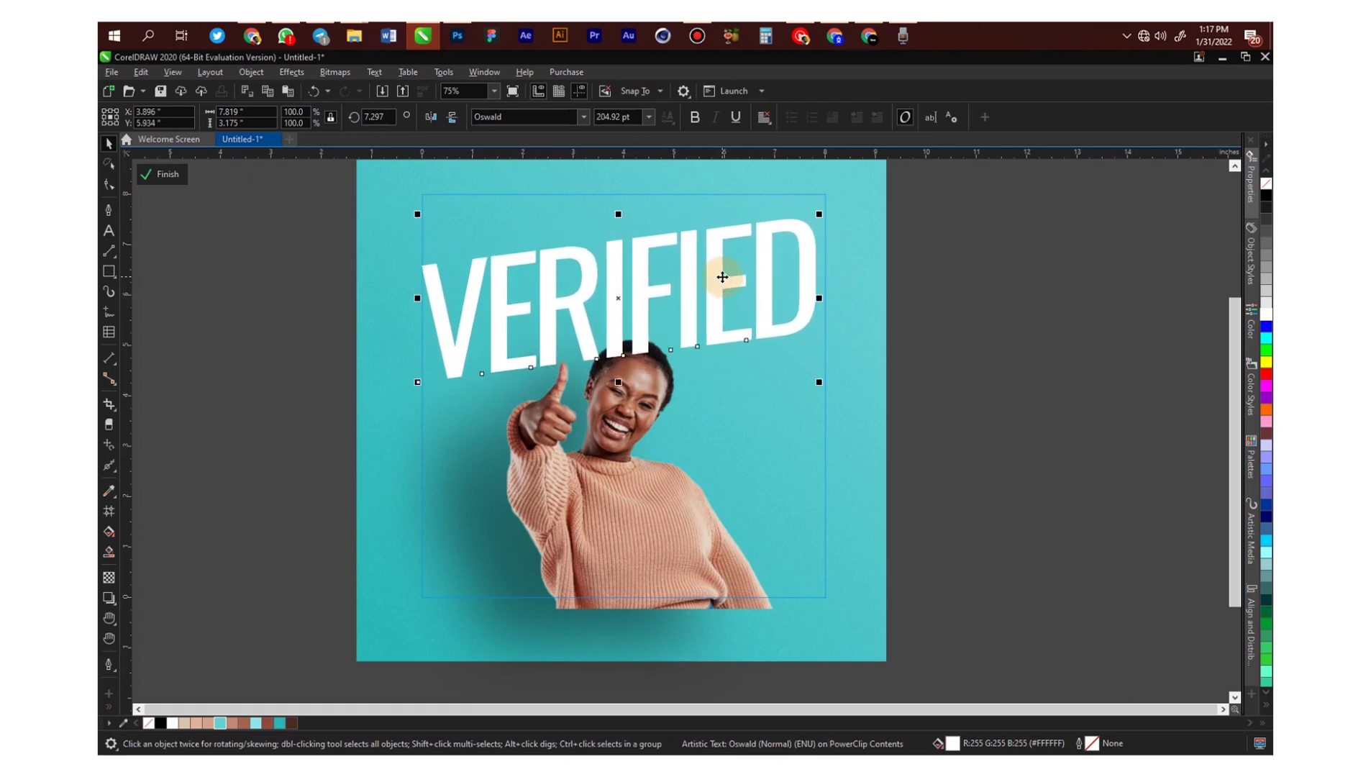
Send the "VERIFIED" text back one level so it sits behind the woman.
{"action": "key", "text": "ctrl+Page_Down"}
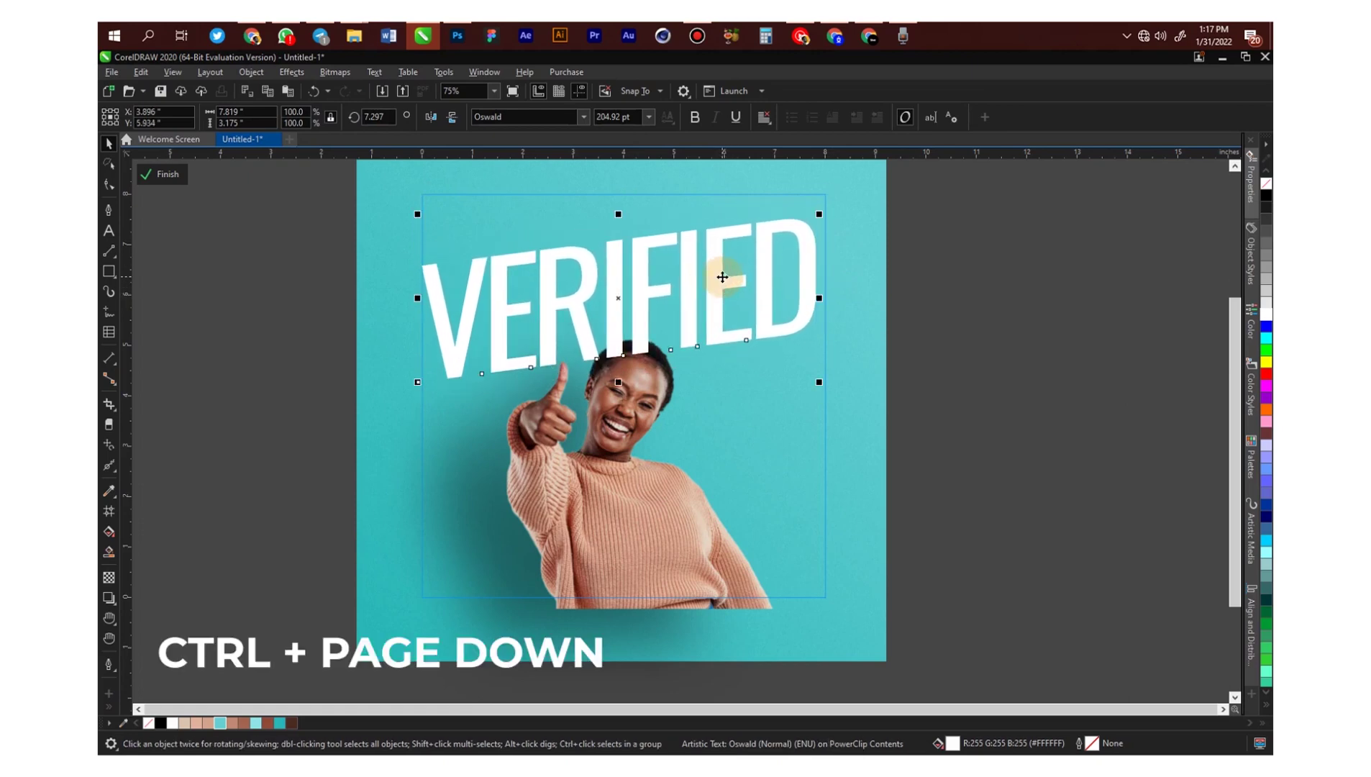
{"action": "right_click", "coordinate": [723, 277]}
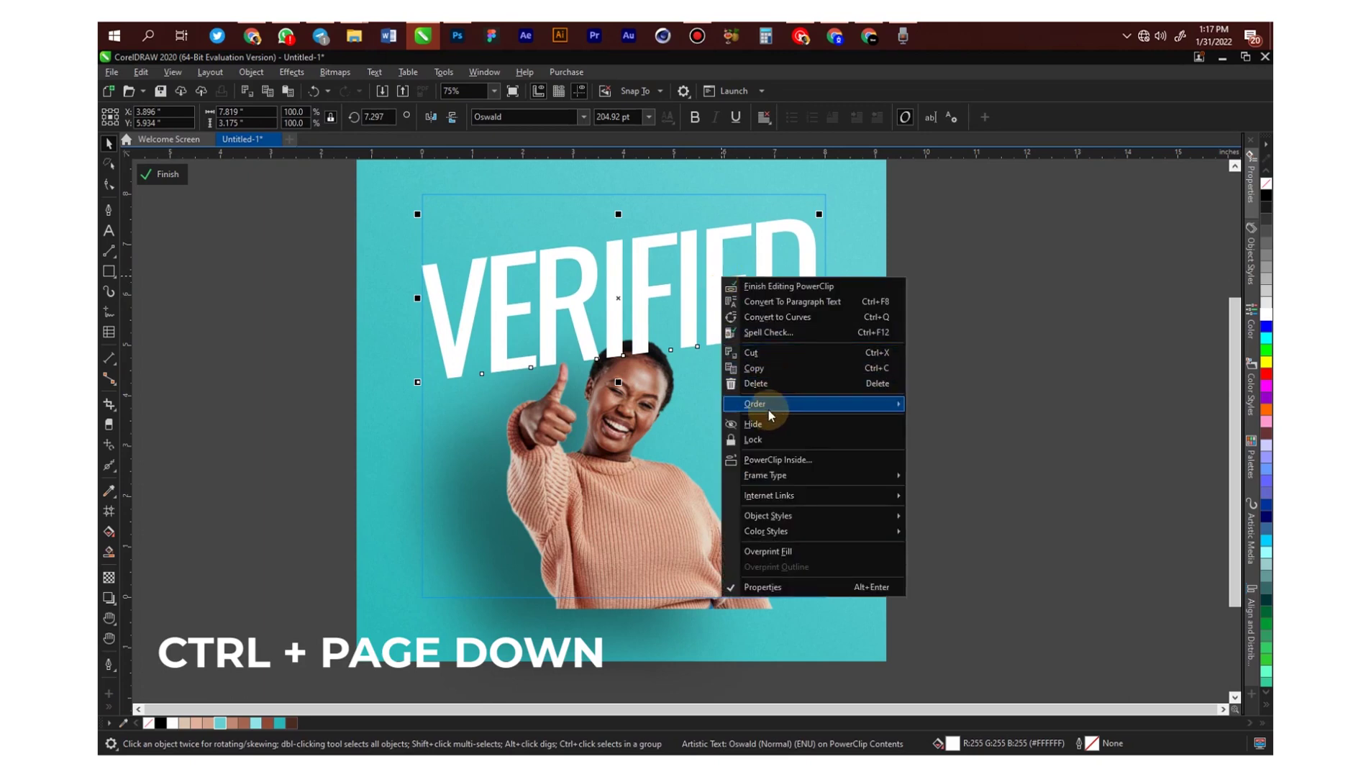
{"action": "mouse_move", "coordinate": [769, 408]}
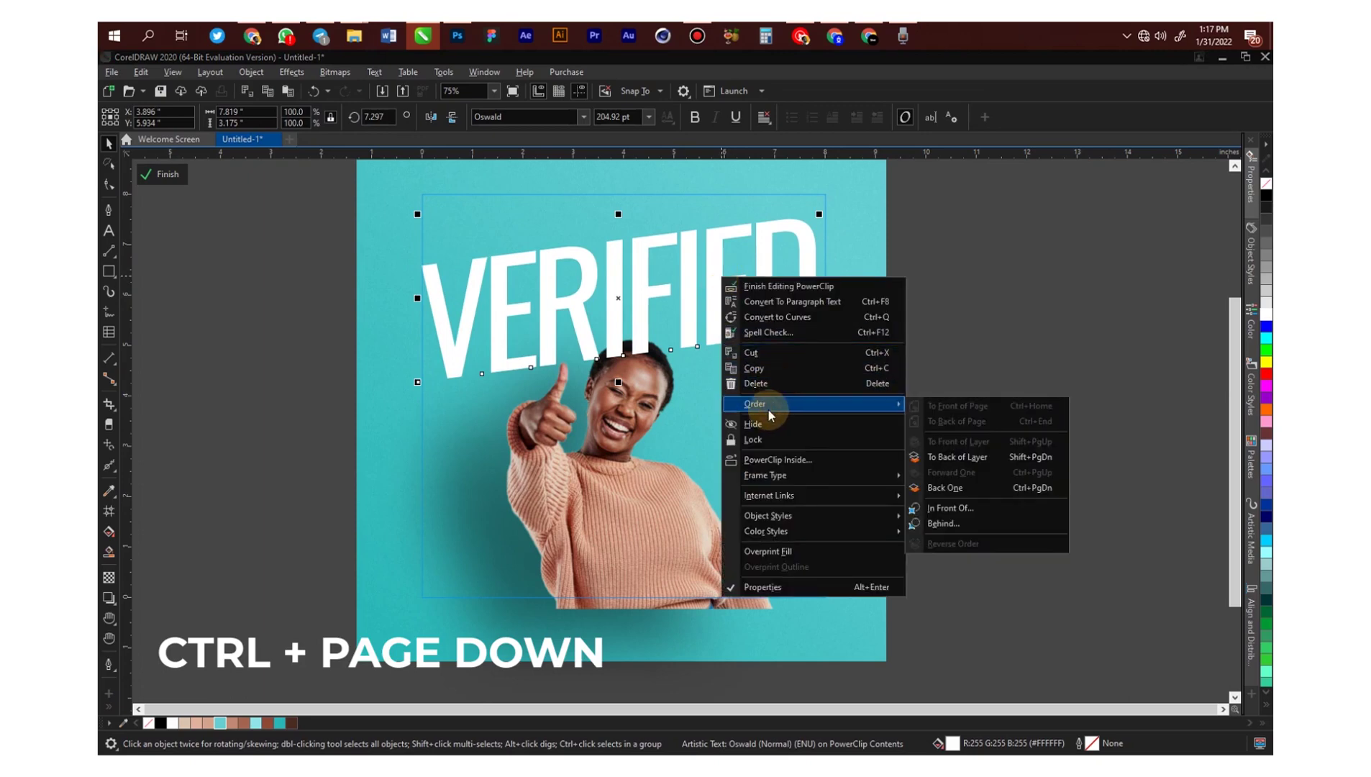
{"action": "left_click", "coordinate": [980, 488]}
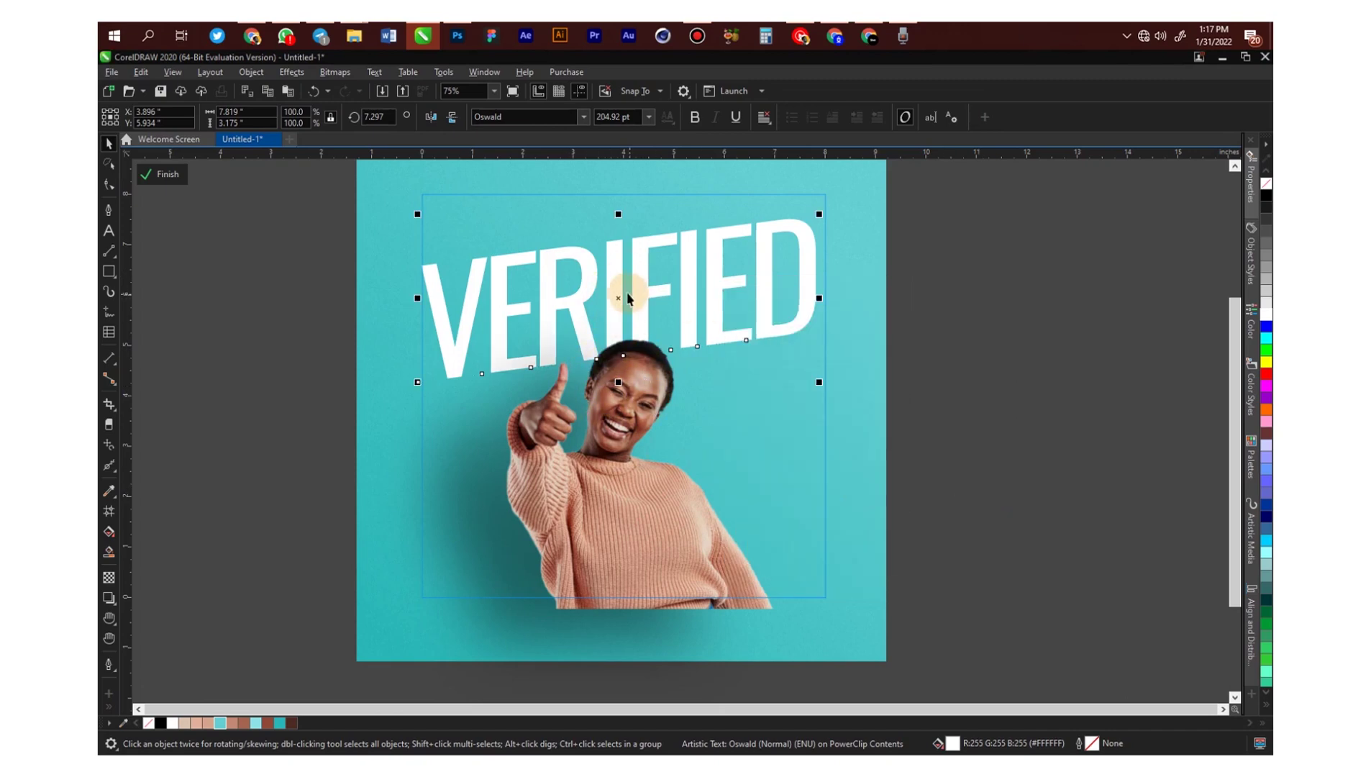
Lower the "VERIFIED" text about 0.3 inch behind the woman's head and finish editing the PowerClip.
{"action": "left_click_drag", "start_coordinate": [617, 297], "coordinate": [618, 314]}
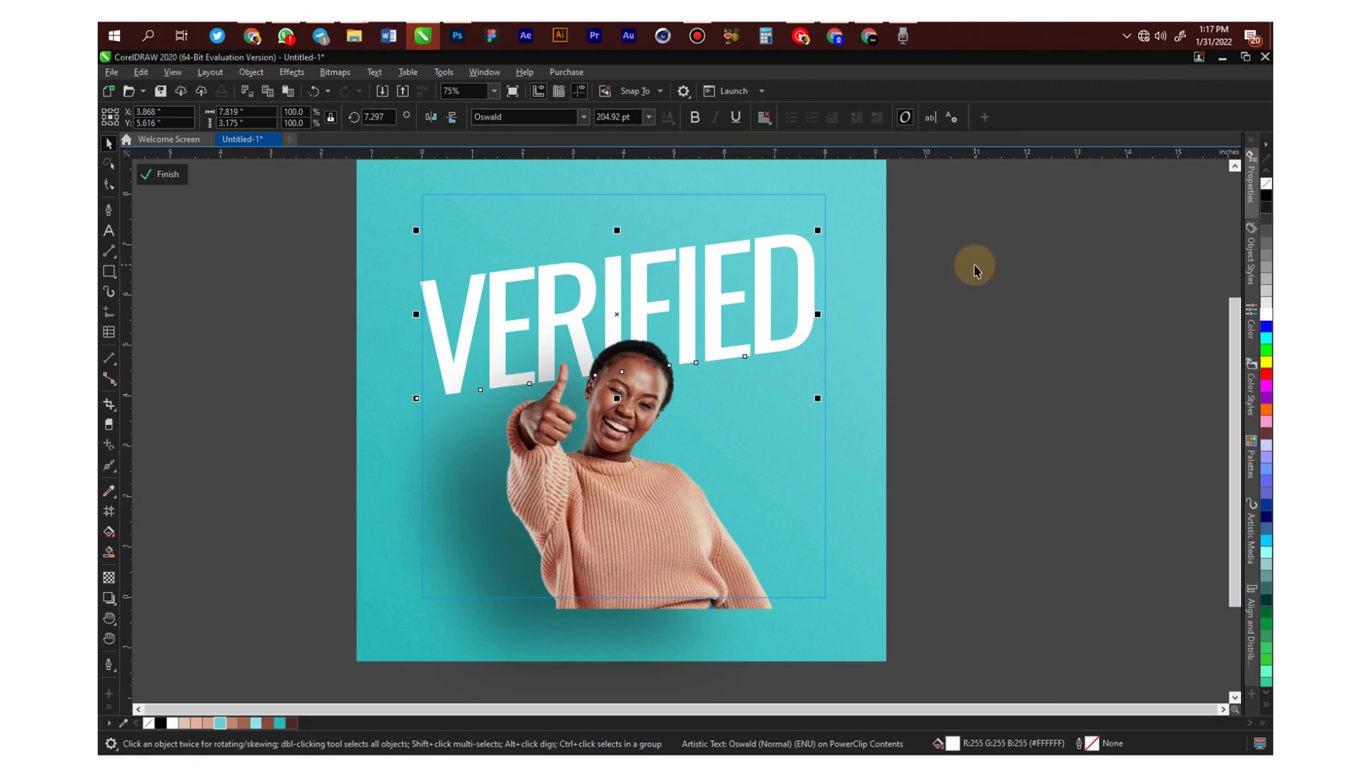
{"action": "left_click", "coordinate": [163, 174]}
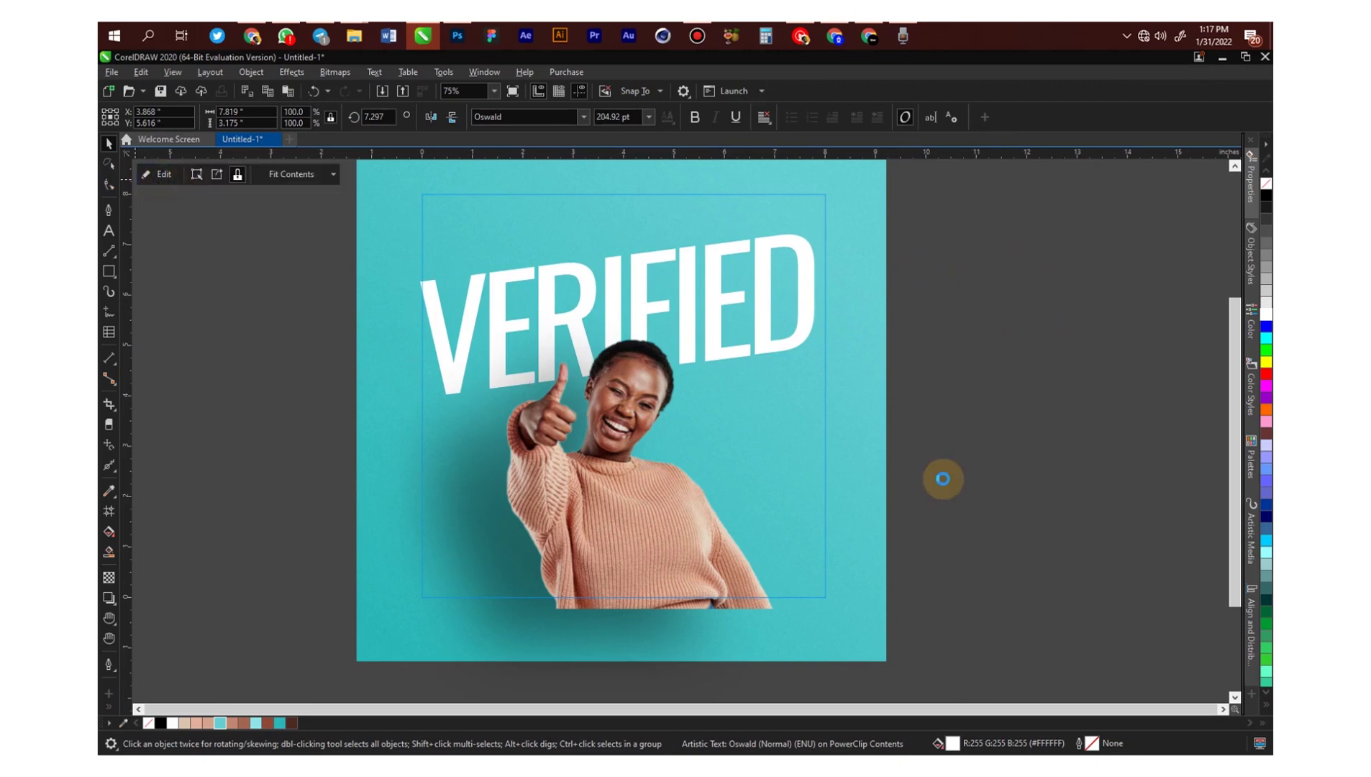
{"action": "left_click", "coordinate": [945, 407]}
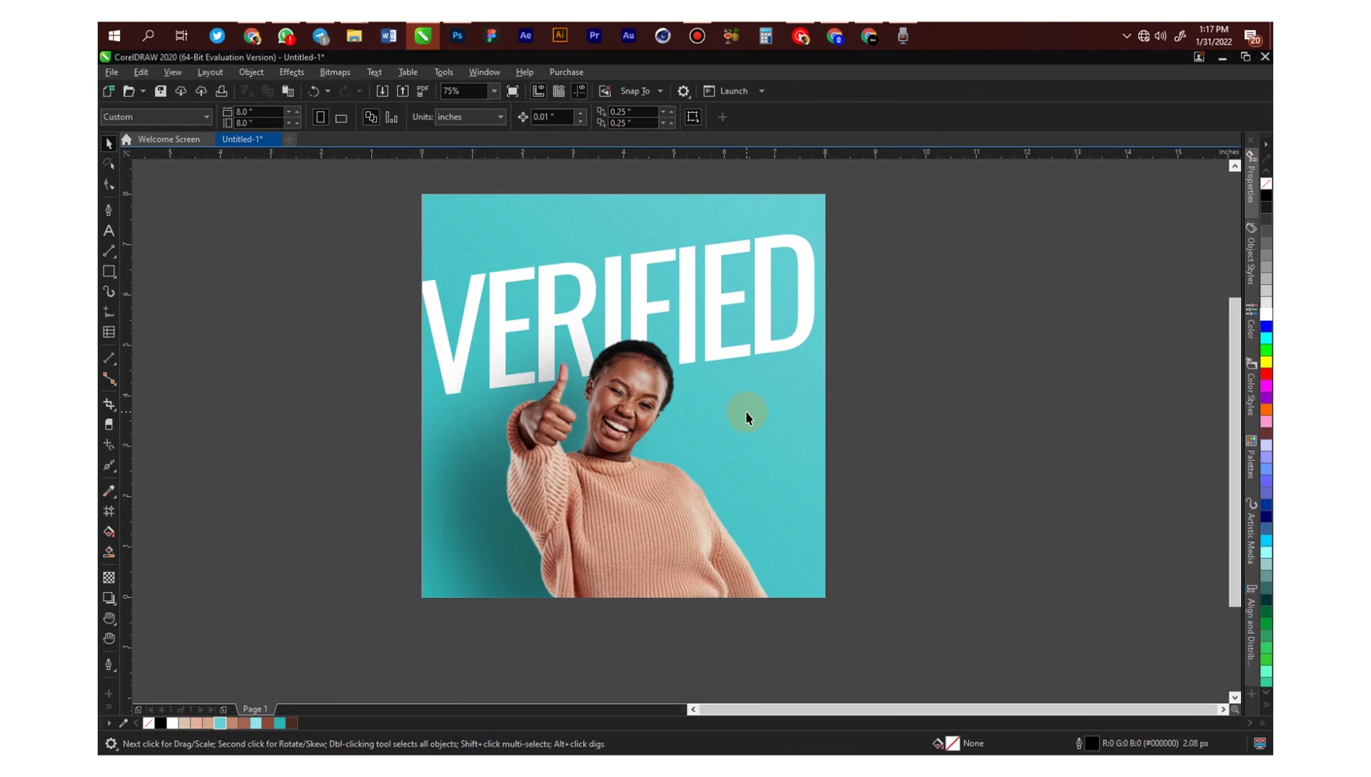
Reopen the PowerClip contents, duplicate the "VERIFIED" text and place the copy directly below the original, behind the woman.
{"action": "double_click", "coordinate": [734, 276]}
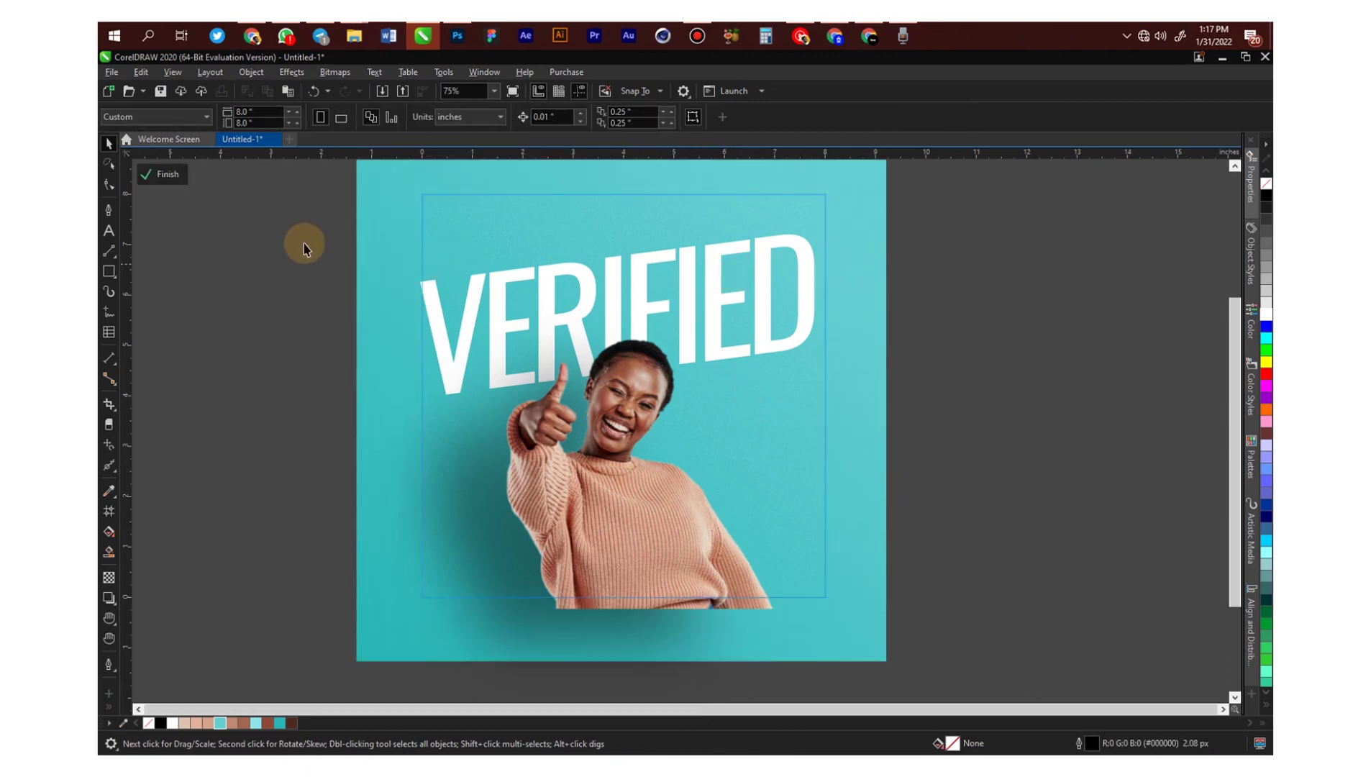
{"action": "scroll", "coordinate": [517, 285], "scroll_direction": "down", "scroll_amount": 1}
{"action": "left_click_drag", "start_coordinate": [377, 213], "coordinate": [726, 371]}
{"action": "key", "text": "ctrl+d"}
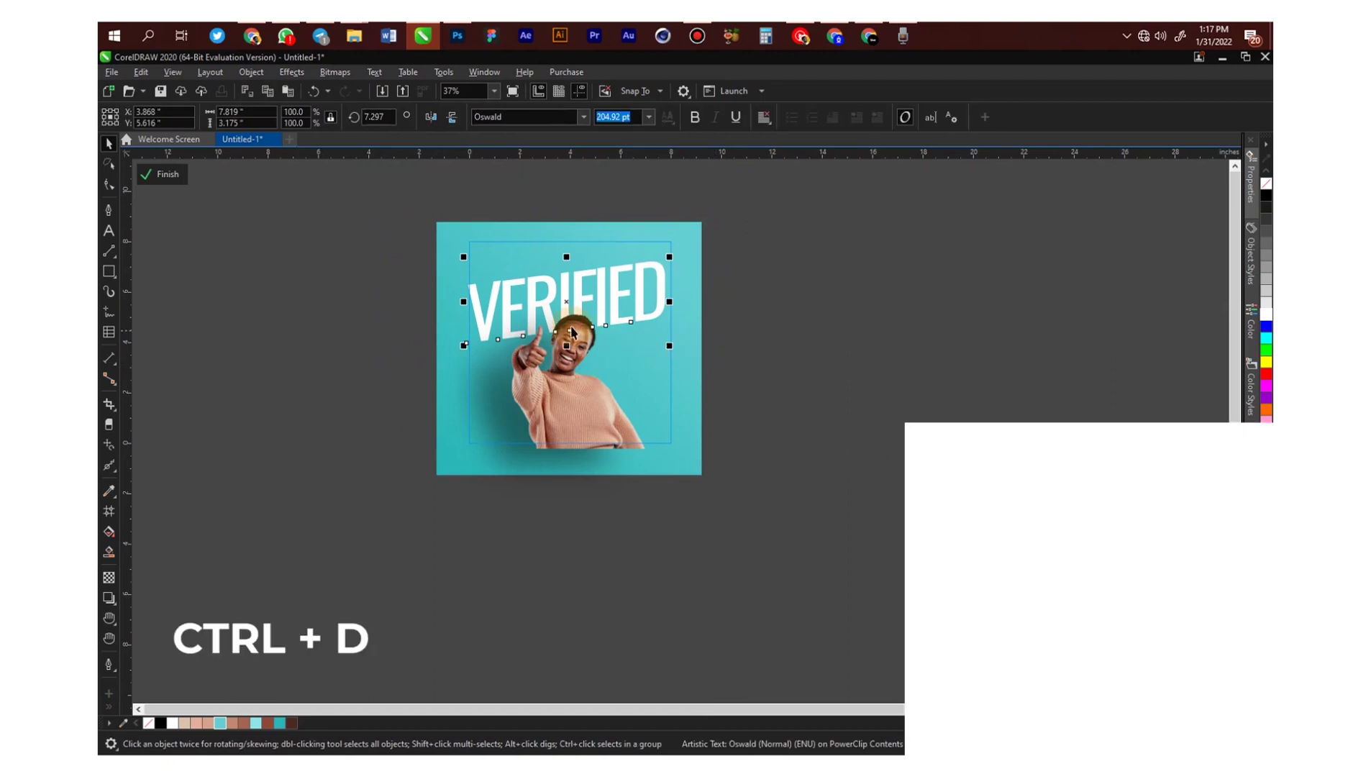
{"action": "key", "text": "ctrl+d"}
{"action": "left_click_drag", "start_coordinate": [565, 294], "coordinate": [574, 365]}
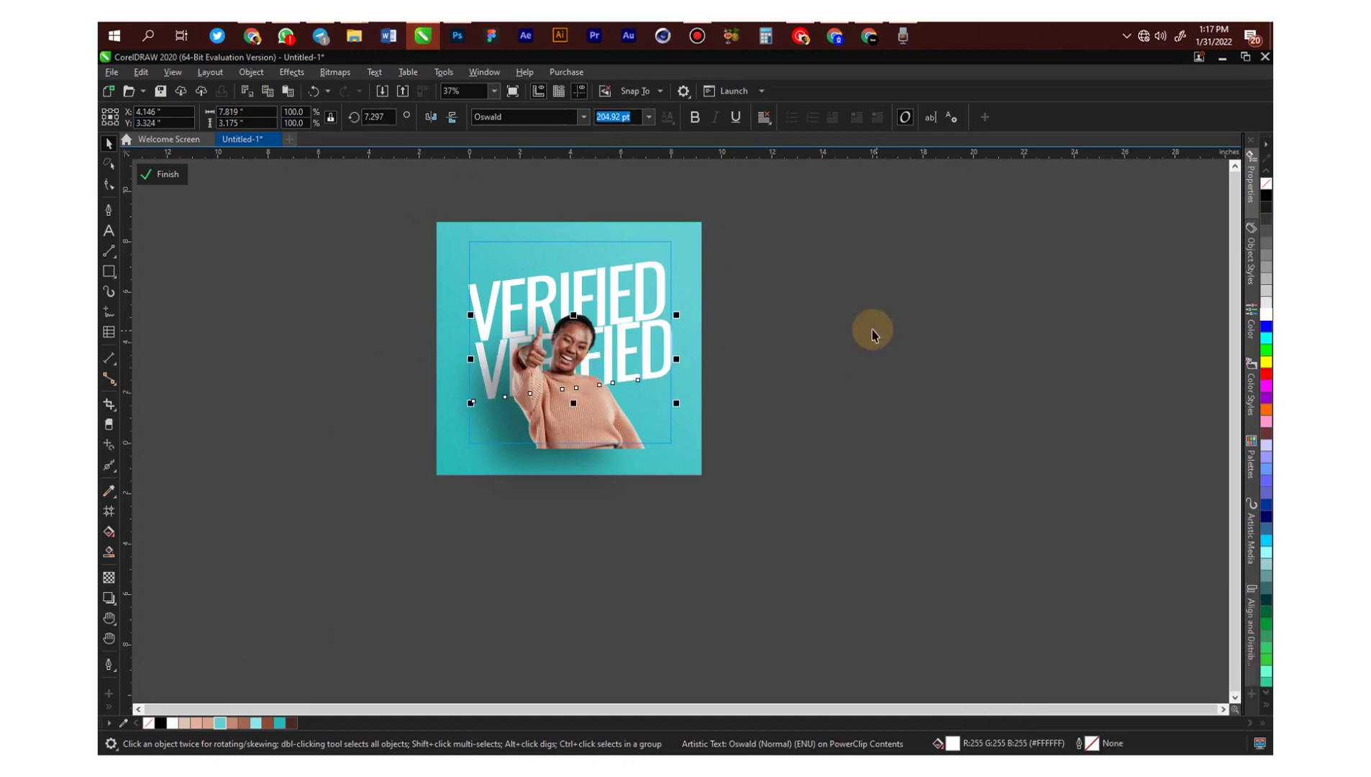
Remove the fill from the lower "VERIFIED" copy and give it a white outline.
{"action": "scroll", "coordinate": [576, 394], "scroll_direction": "up", "scroll_amount": 2}
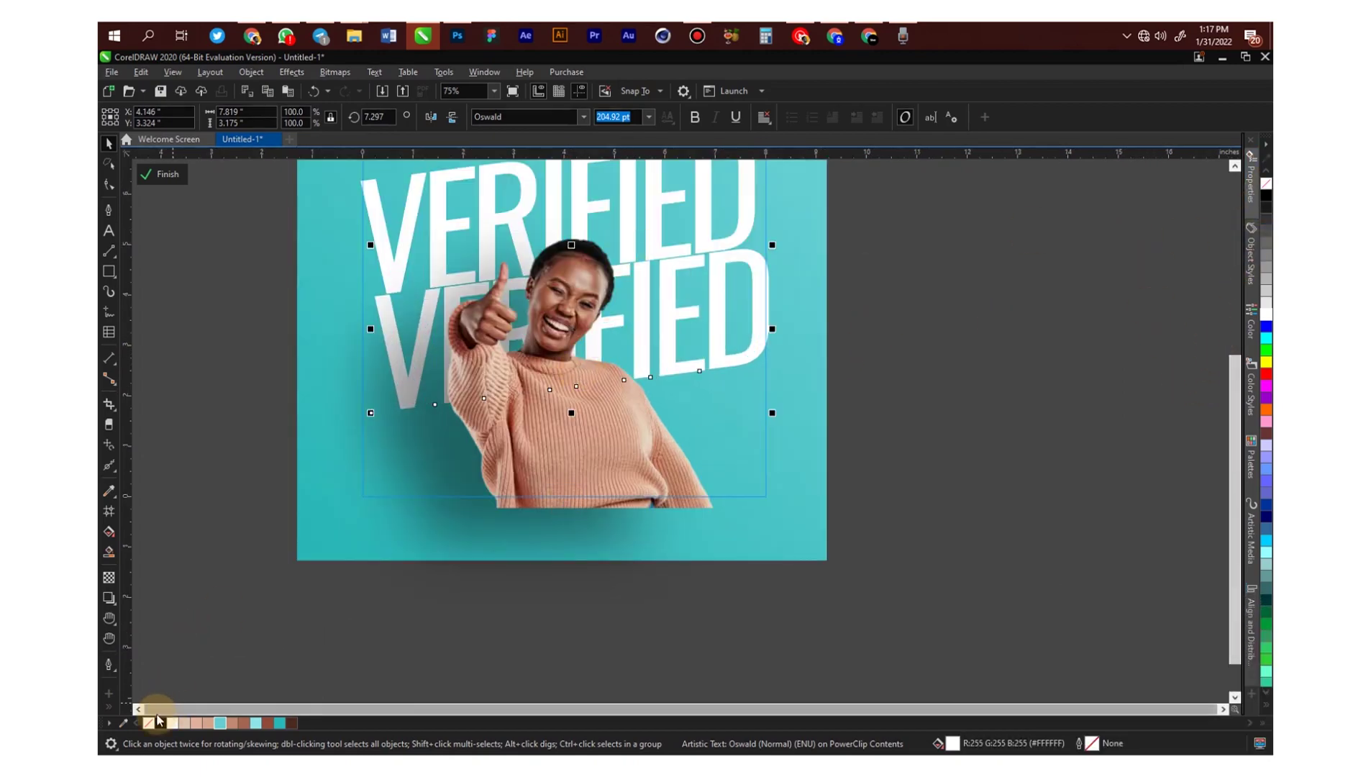
{"action": "left_click", "coordinate": [1266, 189]}
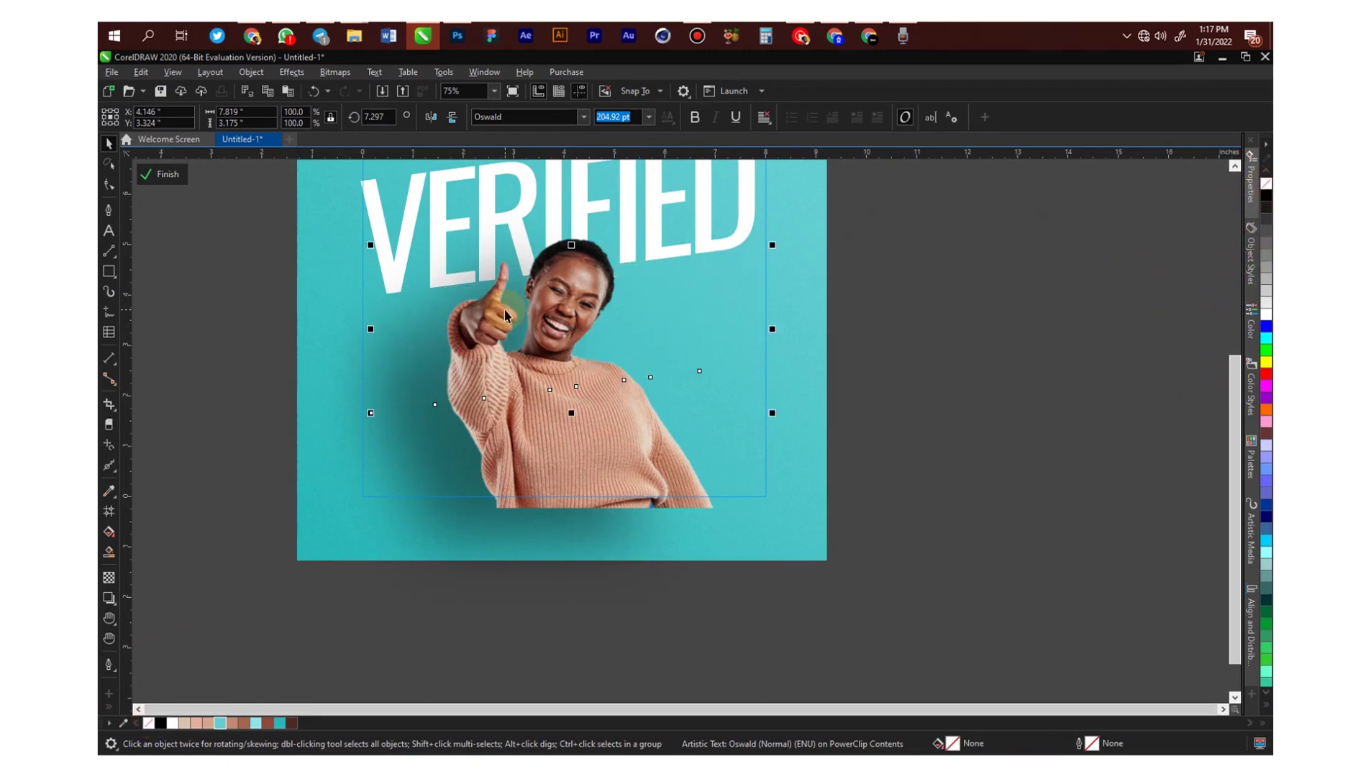
{"action": "right_click", "coordinate": [1267, 320]}
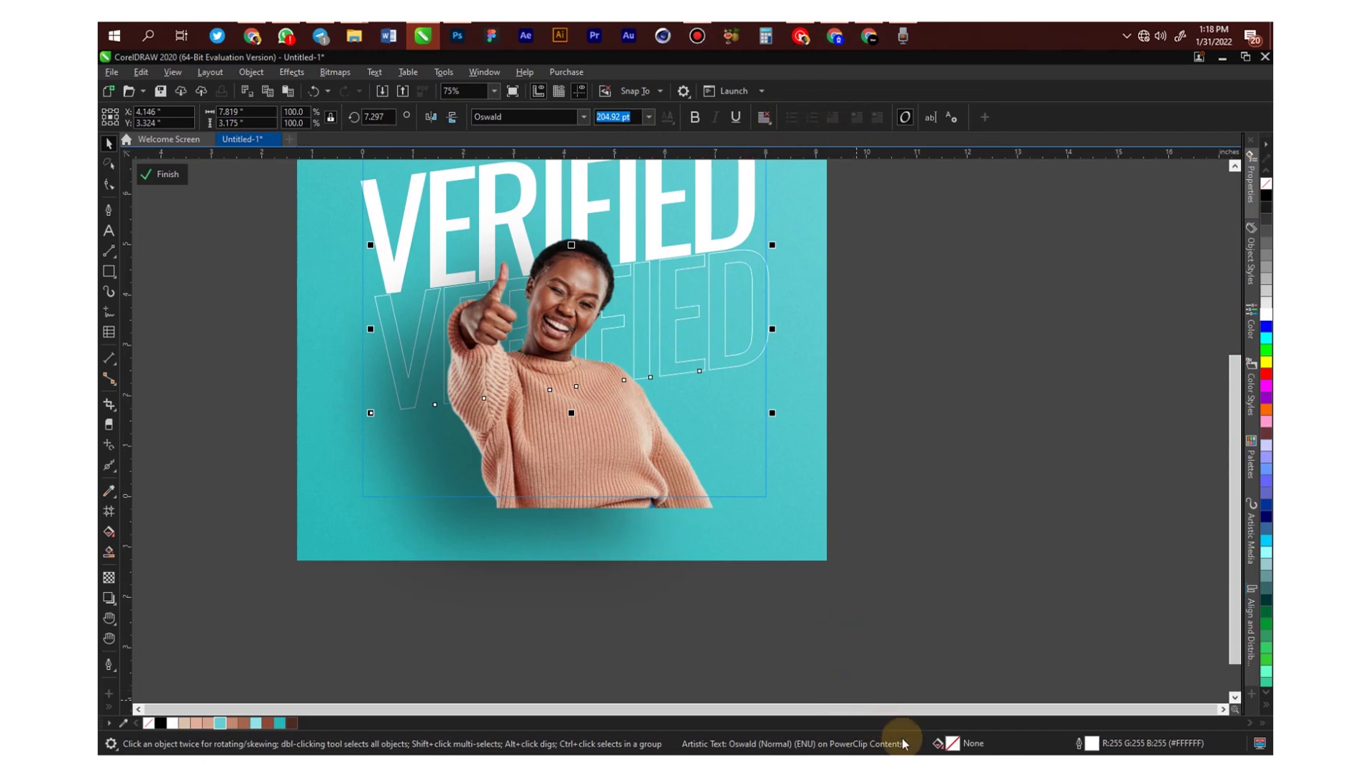
Set the outline width of the lower "VERIFIED" copy to 10 px.
{"action": "double_click", "coordinate": [1091, 745]}
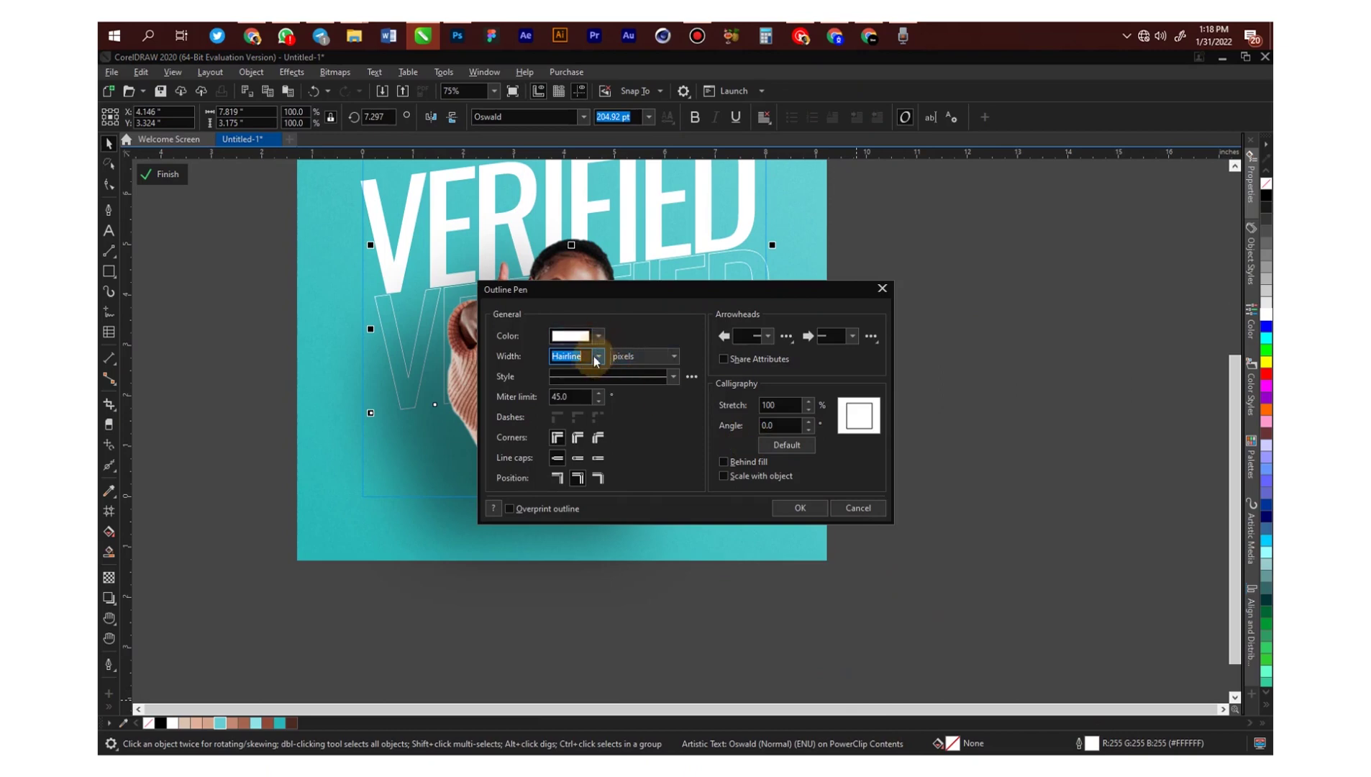
{"action": "left_click", "coordinate": [599, 360]}
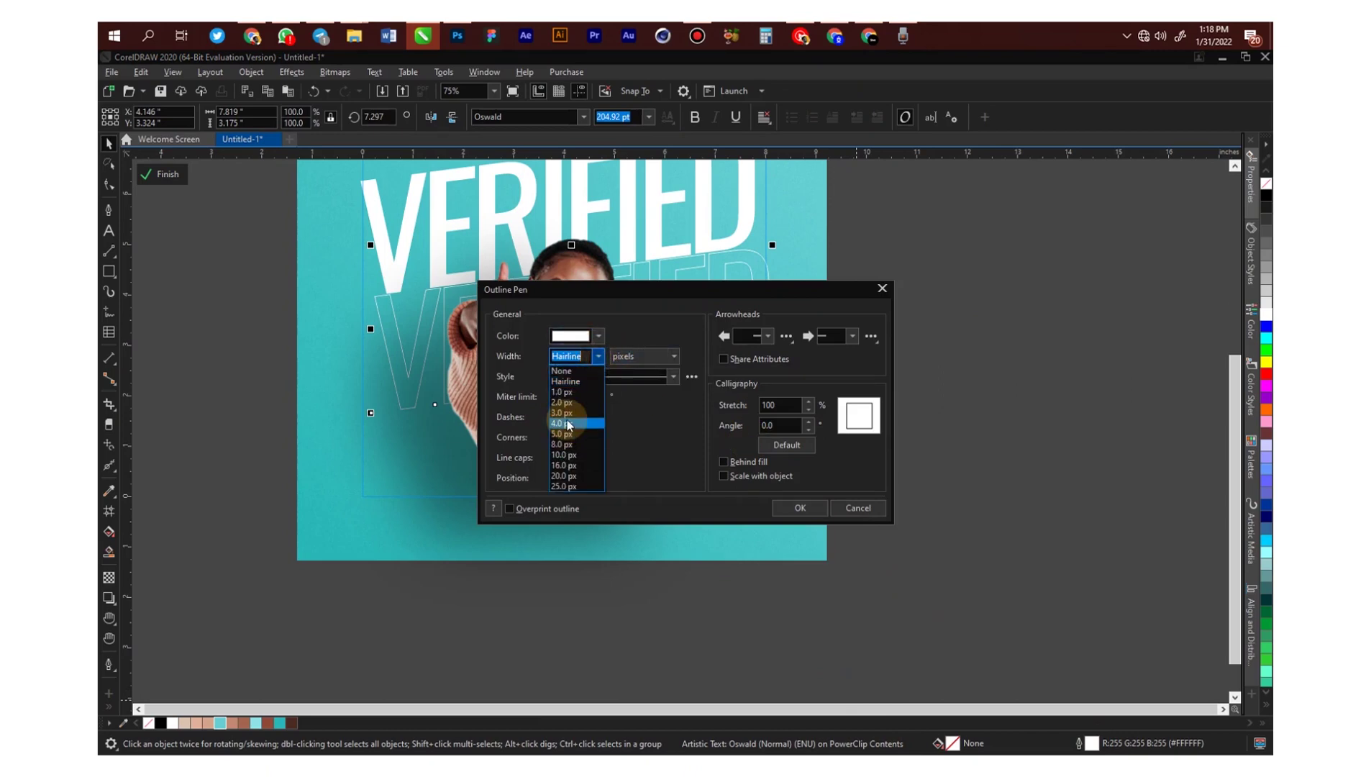
{"action": "left_click", "coordinate": [567, 425]}
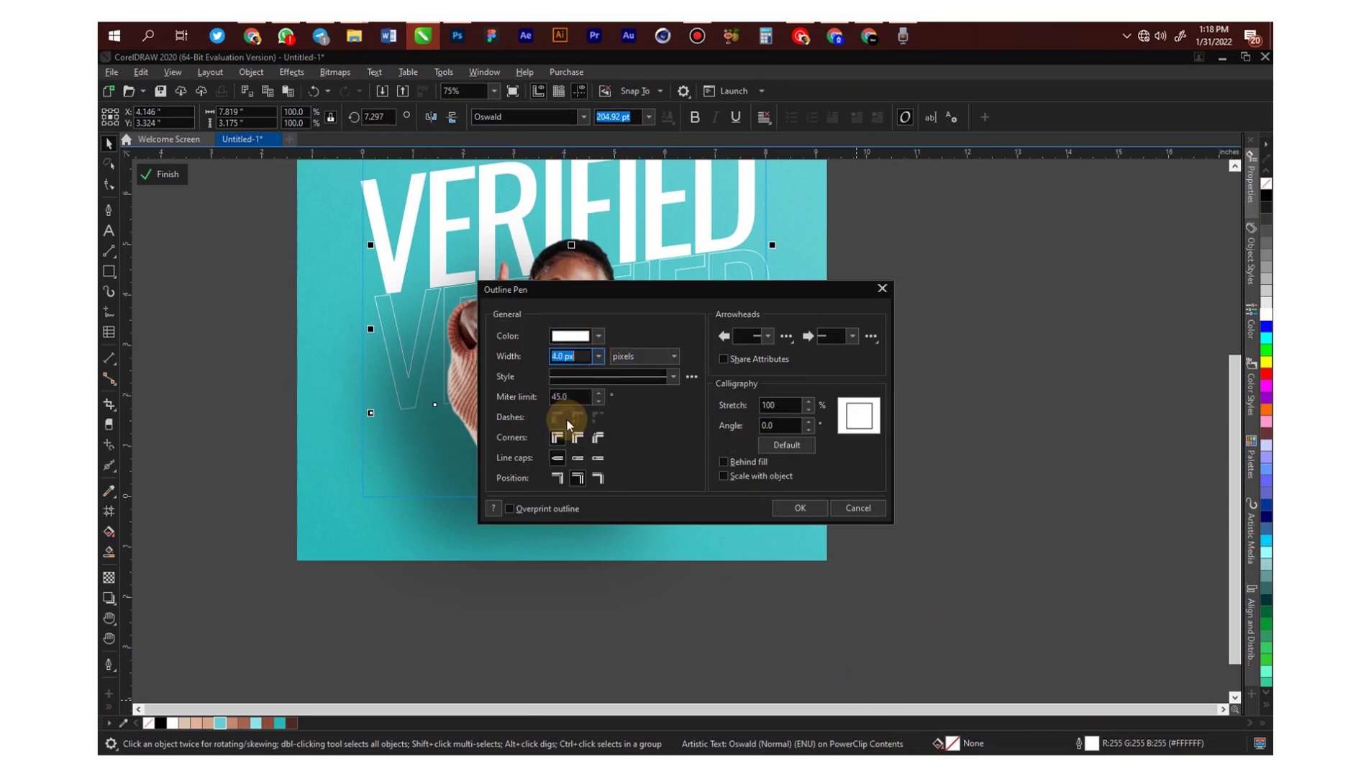
{"action": "left_click", "coordinate": [599, 356]}
{"action": "left_click", "coordinate": [563, 455]}
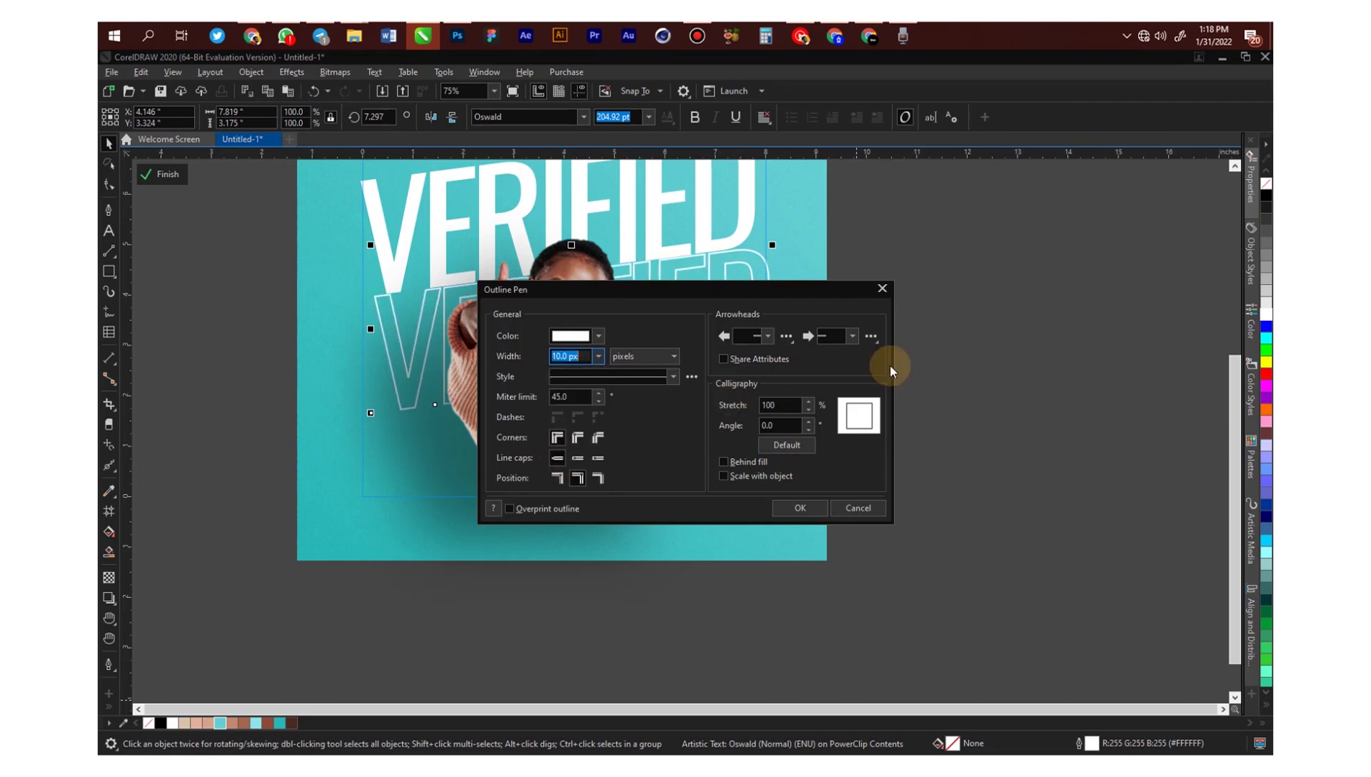
{"action": "left_click", "coordinate": [800, 508]}
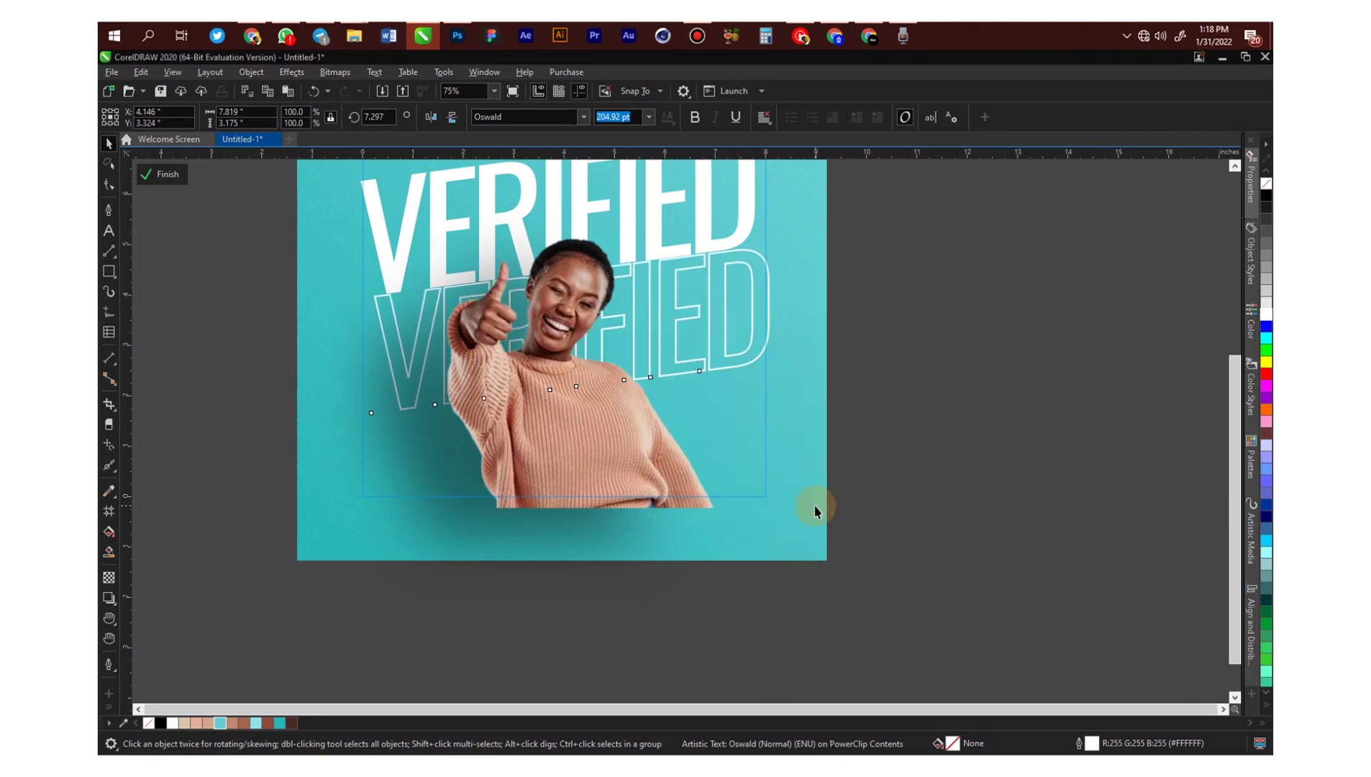
Finish editing the PowerClip so the solid and outlined headlines are cropped to the 8 by 8 inch frame.
{"action": "left_click", "coordinate": [961, 361]}
{"action": "key", "text": "h"}
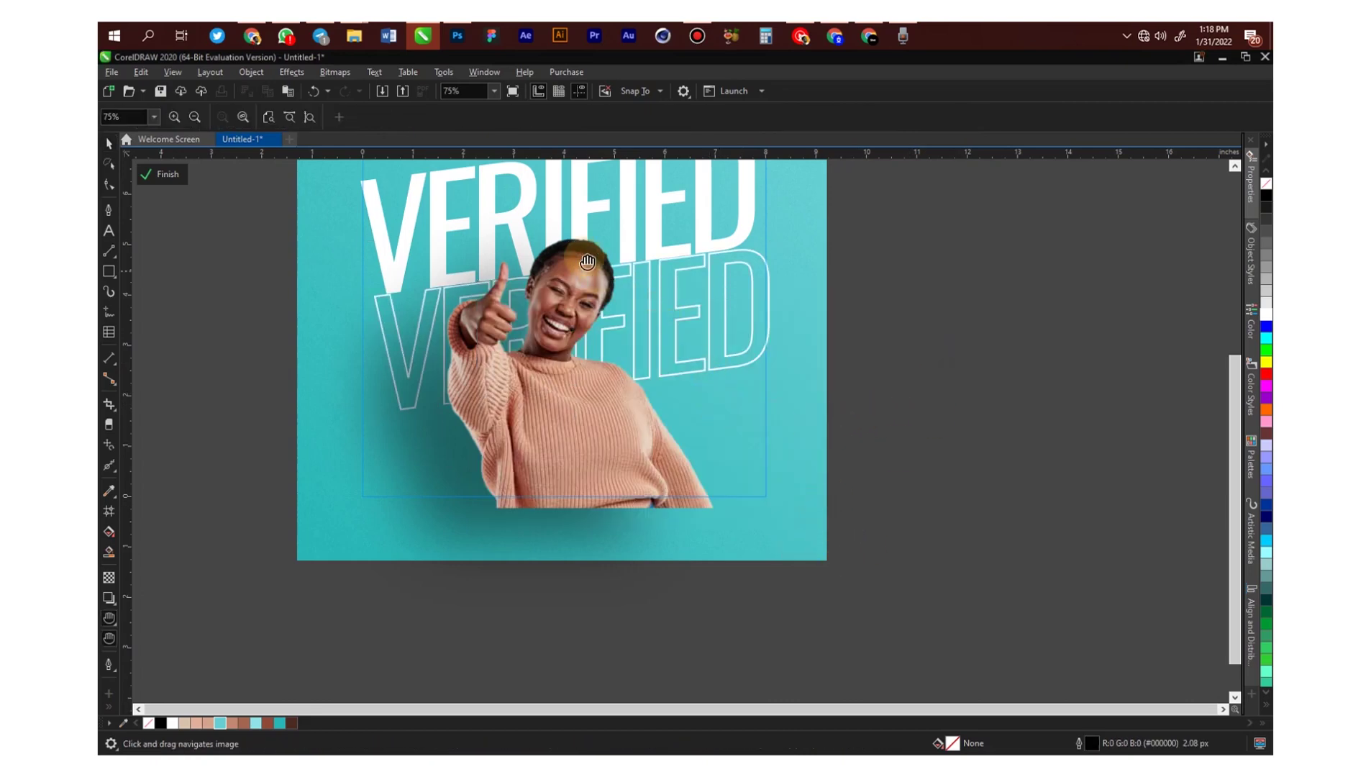
{"action": "scroll", "coordinate": [672, 395], "scroll_direction": "down", "scroll_amount": 3}
{"action": "key", "text": "space"}
{"action": "left_click", "coordinate": [776, 371]}
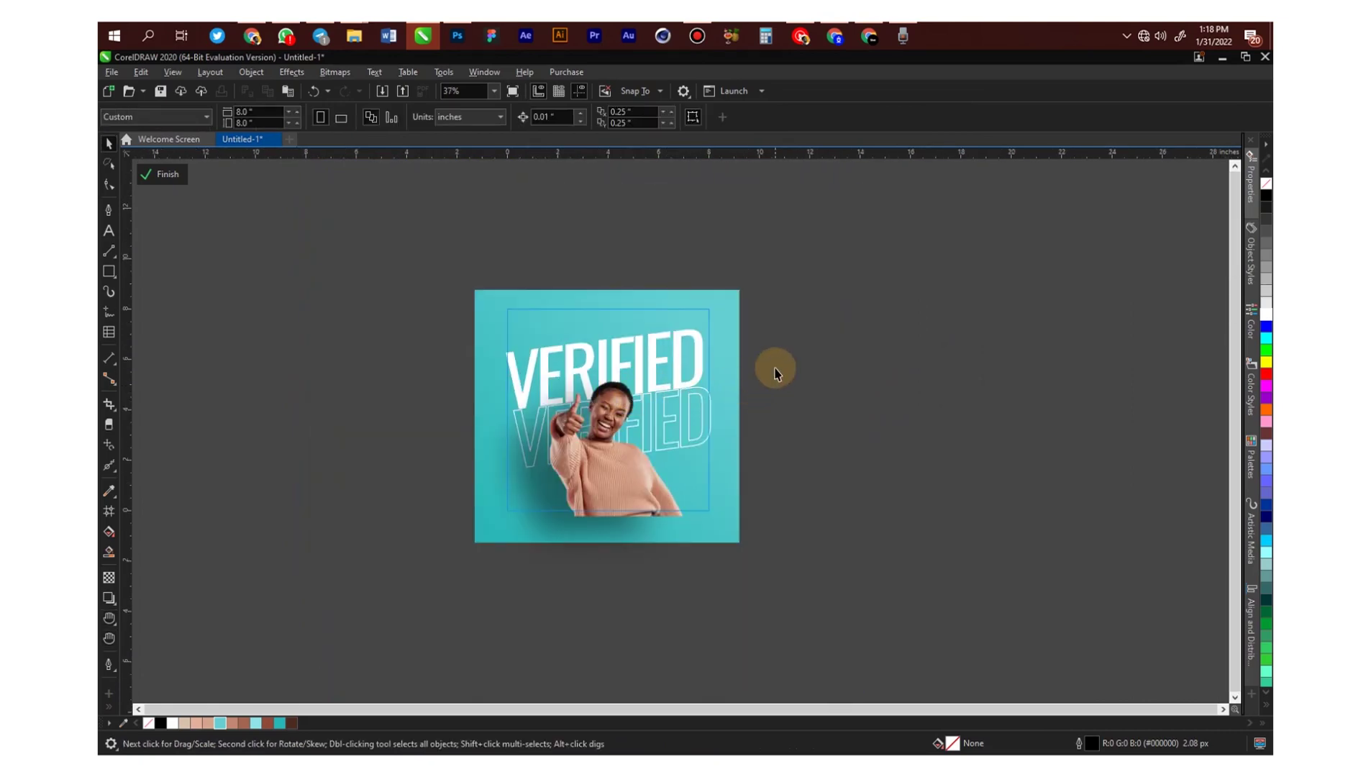
{"action": "left_click", "coordinate": [164, 177]}
{"action": "scroll", "coordinate": [637, 424], "scroll_direction": "up", "scroll_amount": 3}
{"action": "left_click", "coordinate": [857, 343]}
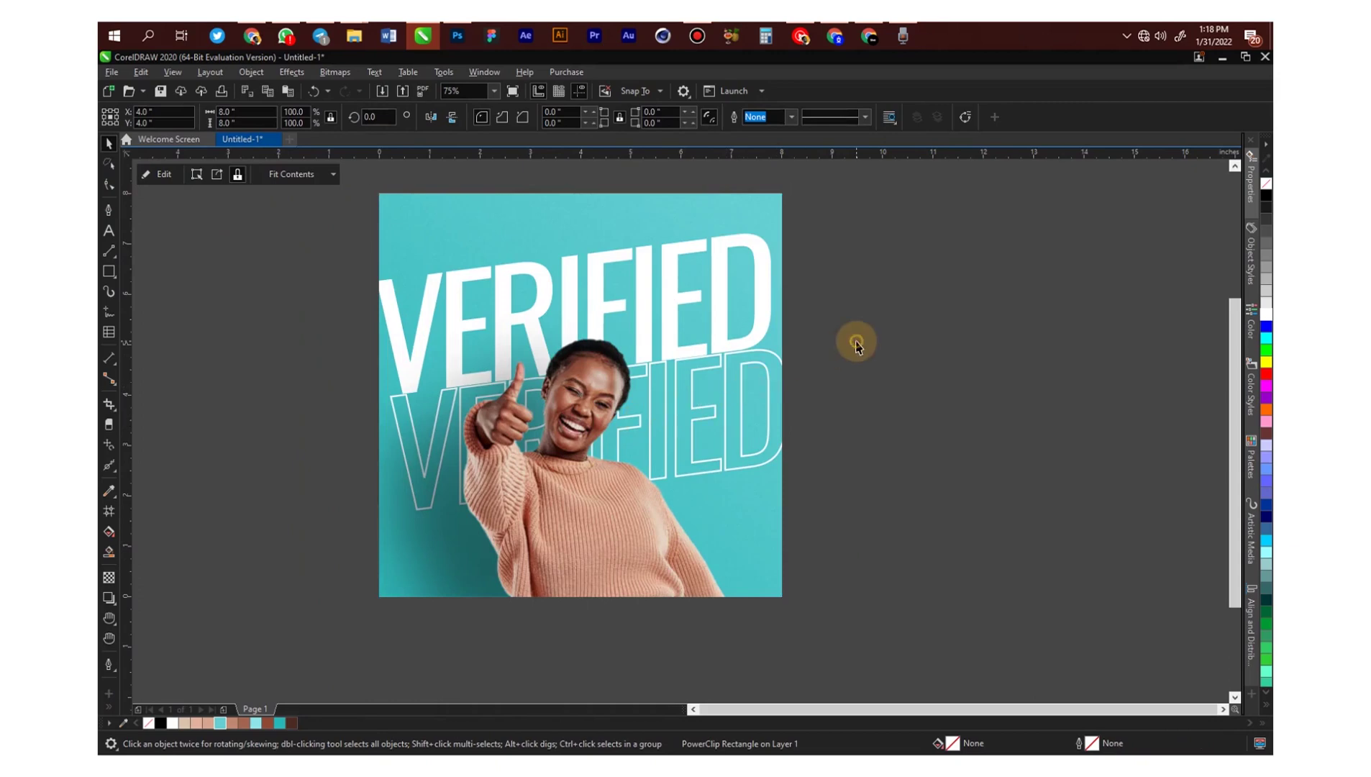